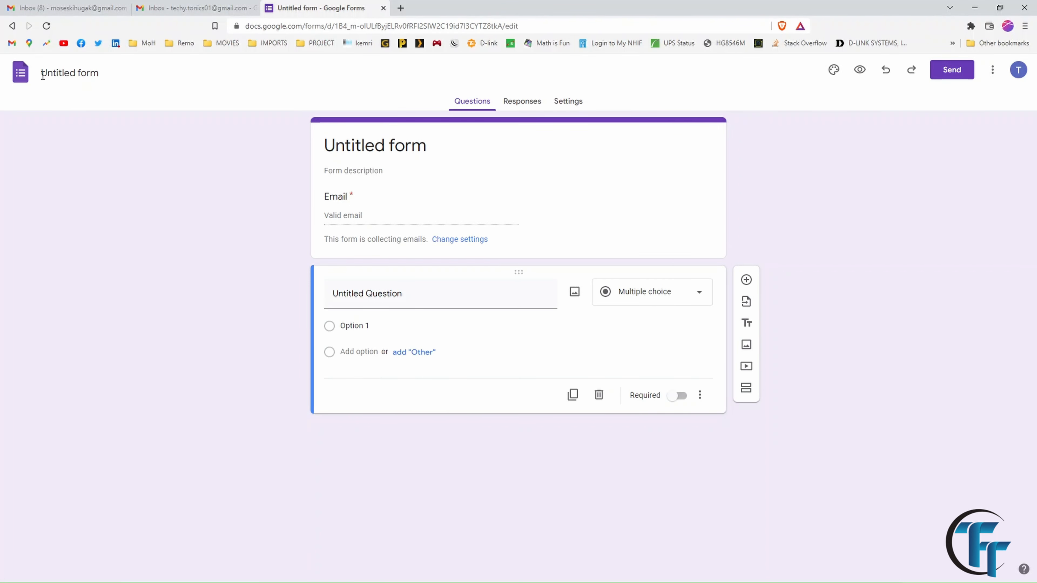
- View the Forms home page and return to the untitled form
left_click(21, 78)
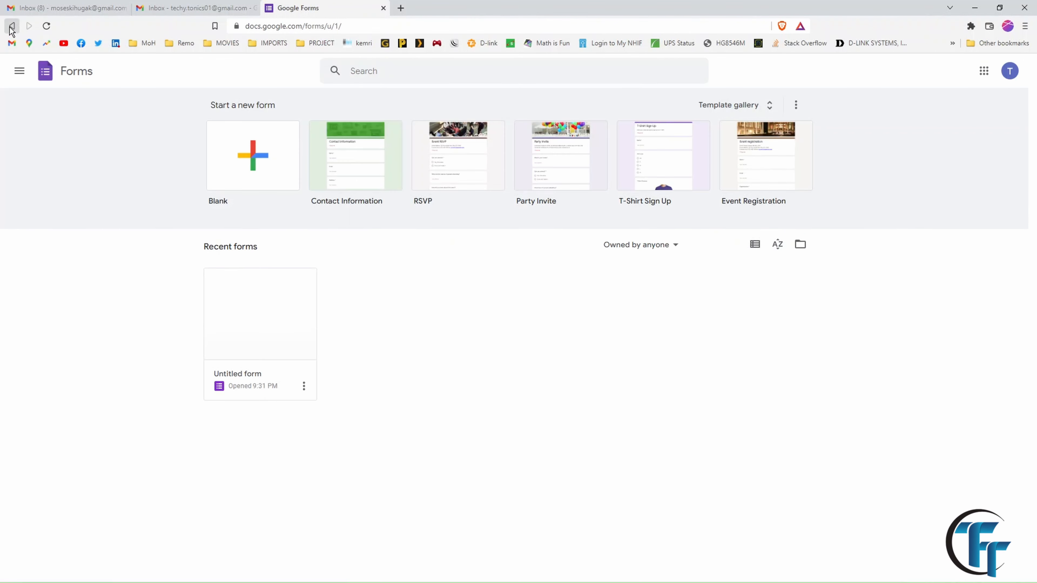
left_click(12, 25)
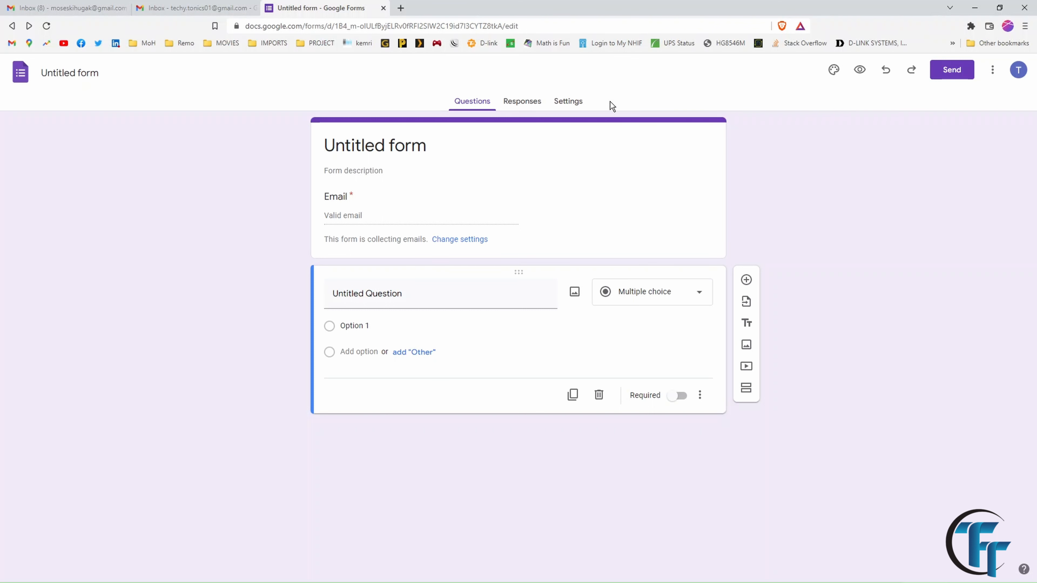
- Insert the dark blue light-streak image from the Work and School themes as the form's header
left_click(834, 71)
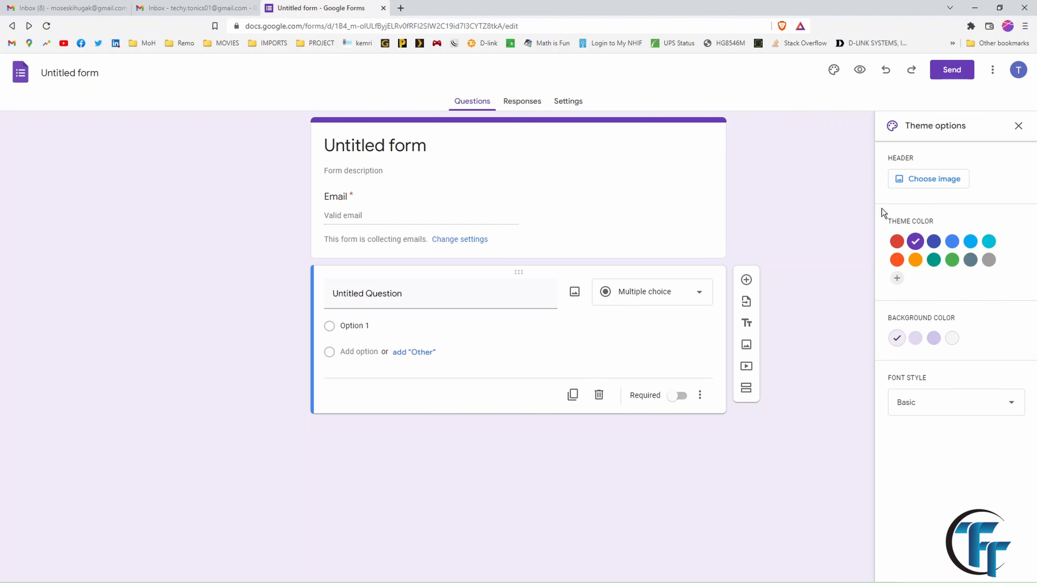
left_click(929, 178)
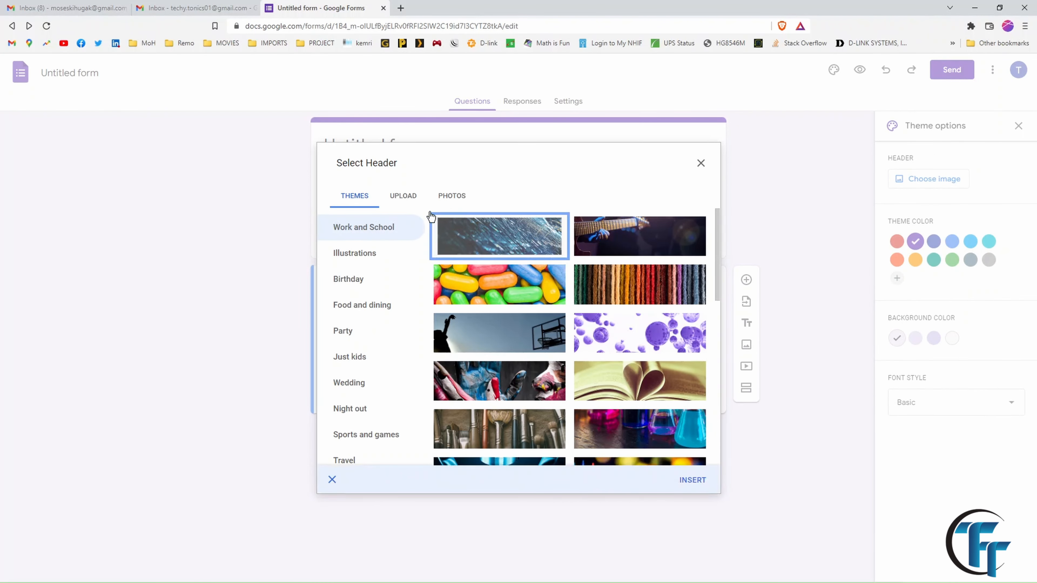
left_click(410, 200)
left_click(693, 480)
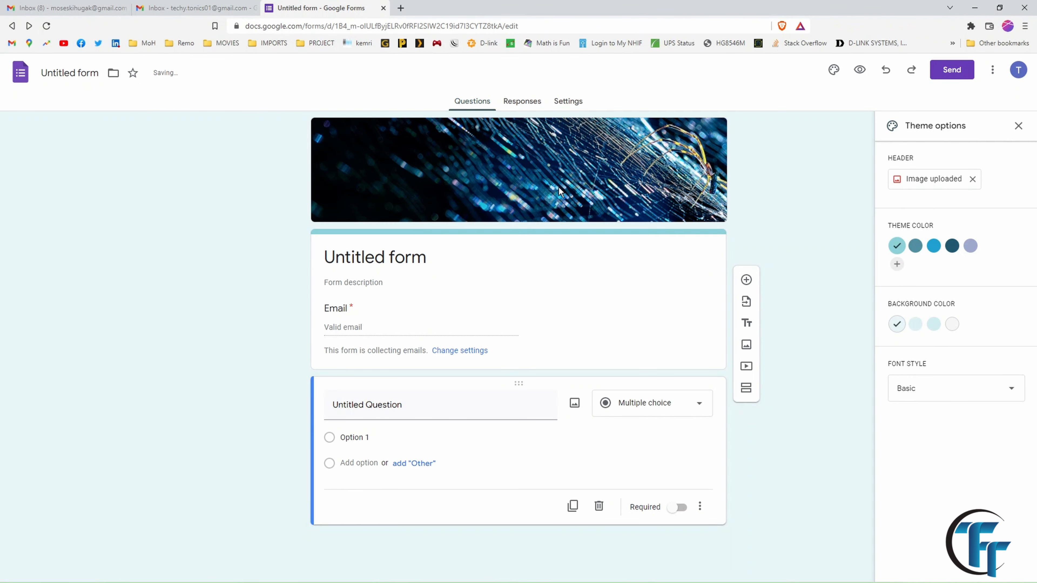
- Set the form's theme color to bright blue and its background to the darkest blue tint
left_click(916, 247)
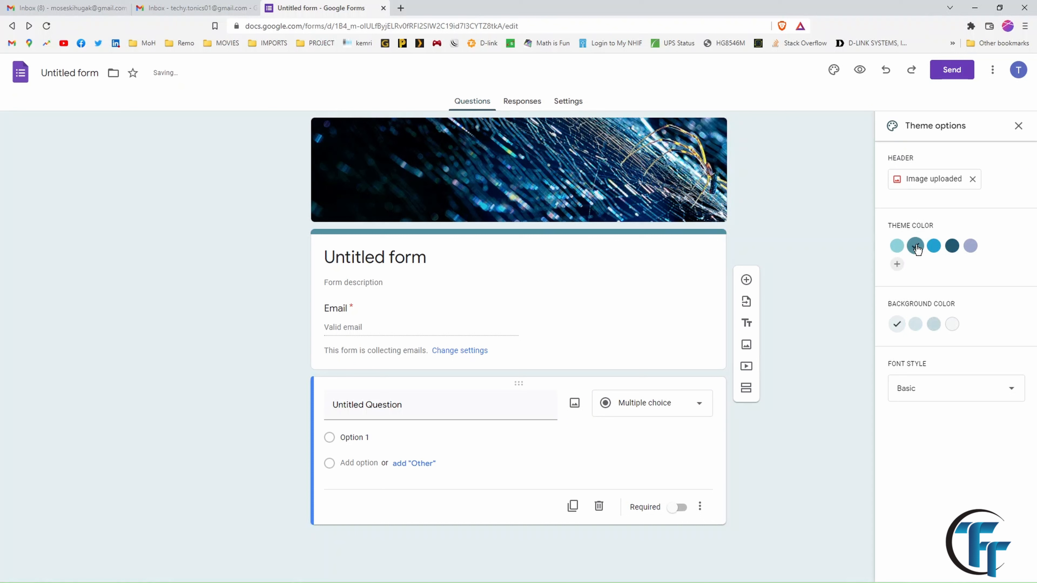
left_click(935, 249)
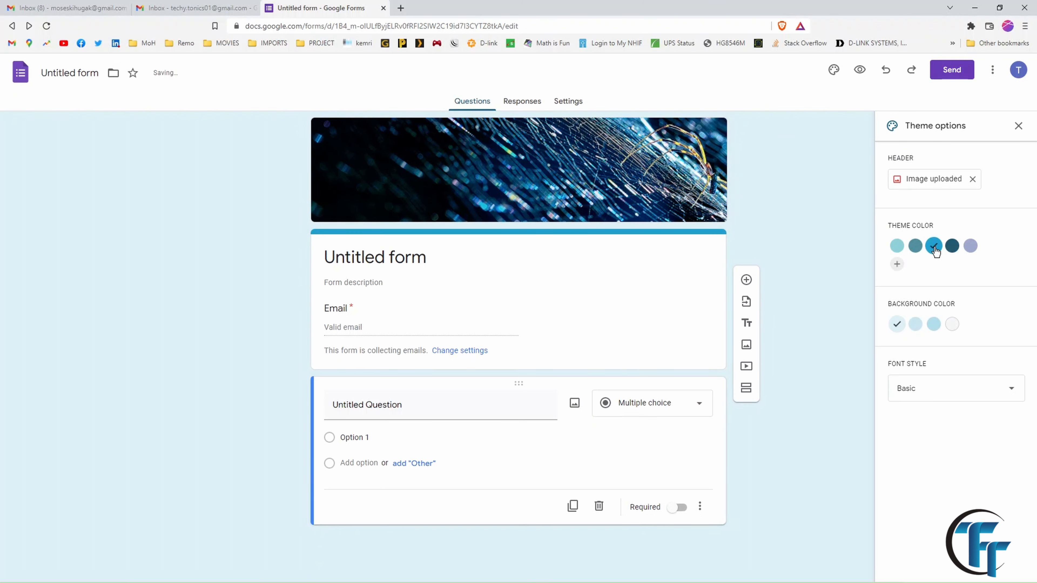
left_click(934, 325)
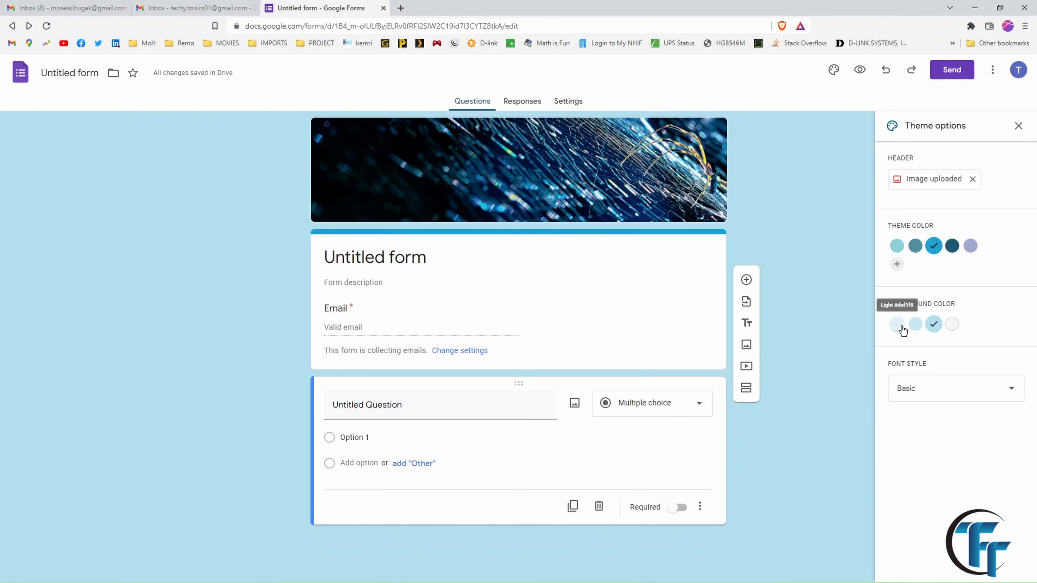
left_click(922, 392)
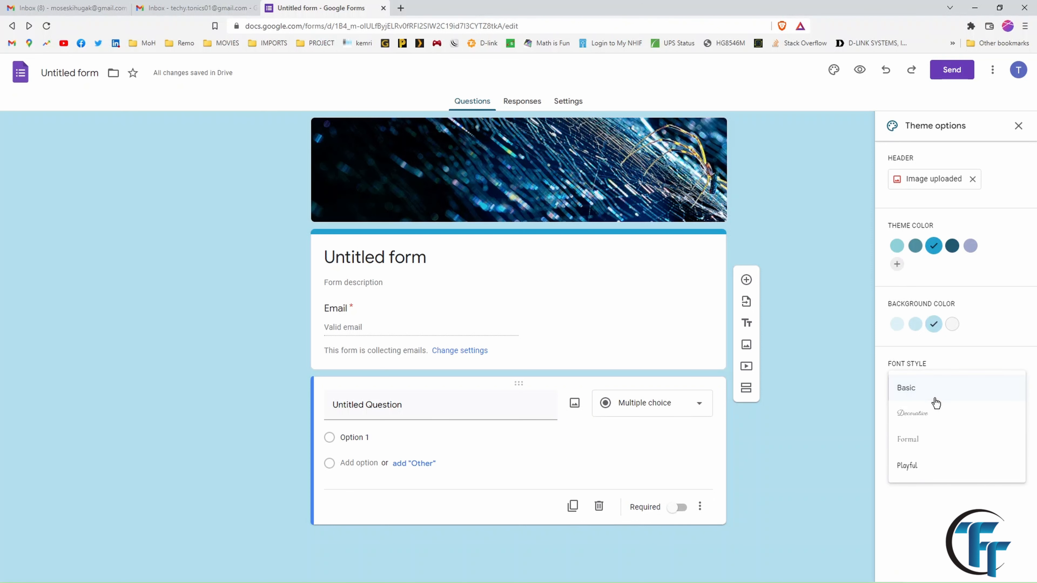
left_click(851, 377)
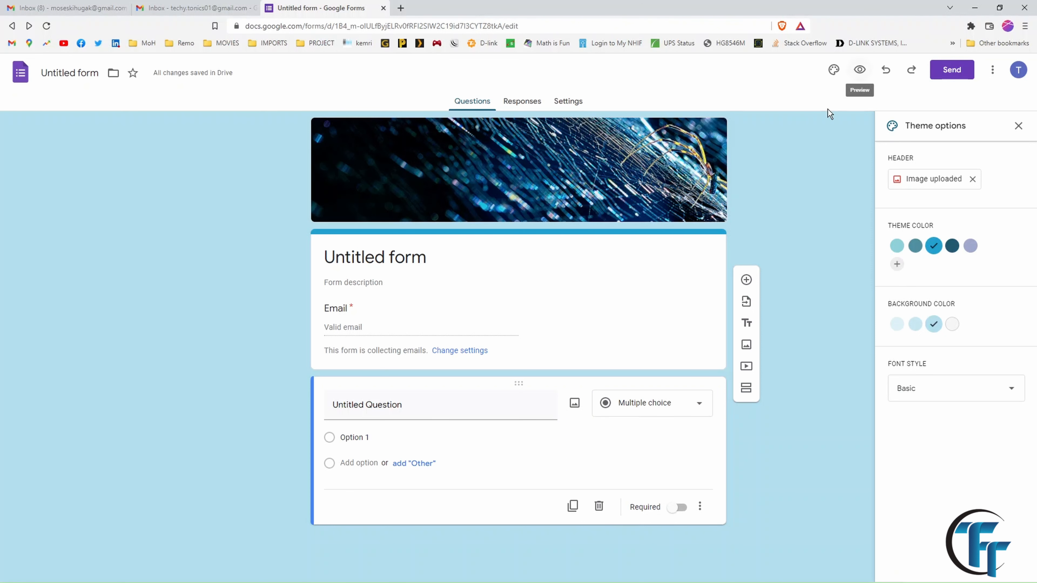
- Preview the themed form as respondents see it and return to the editor
left_click(857, 71)
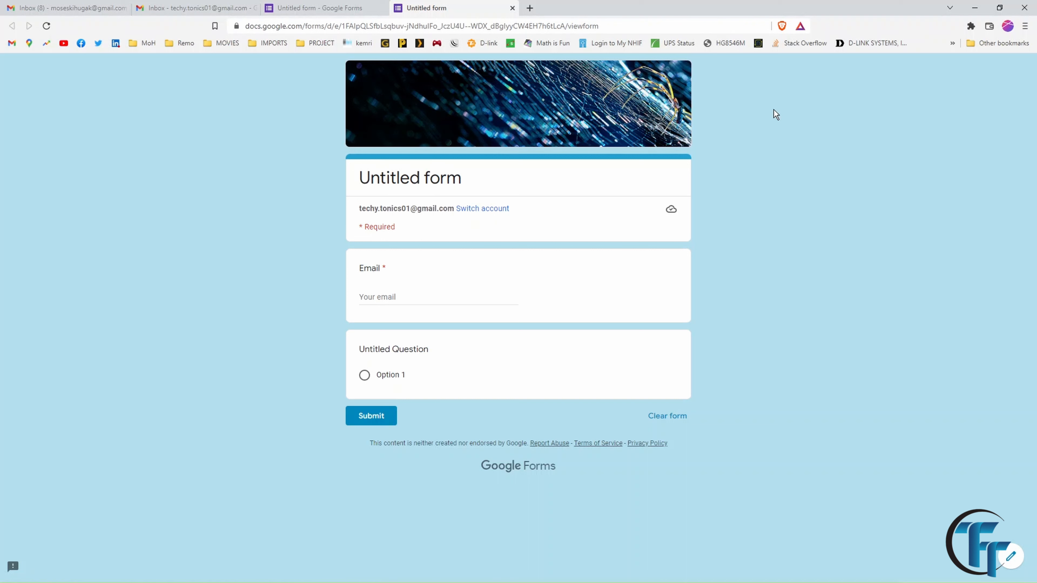
left_click(311, 6)
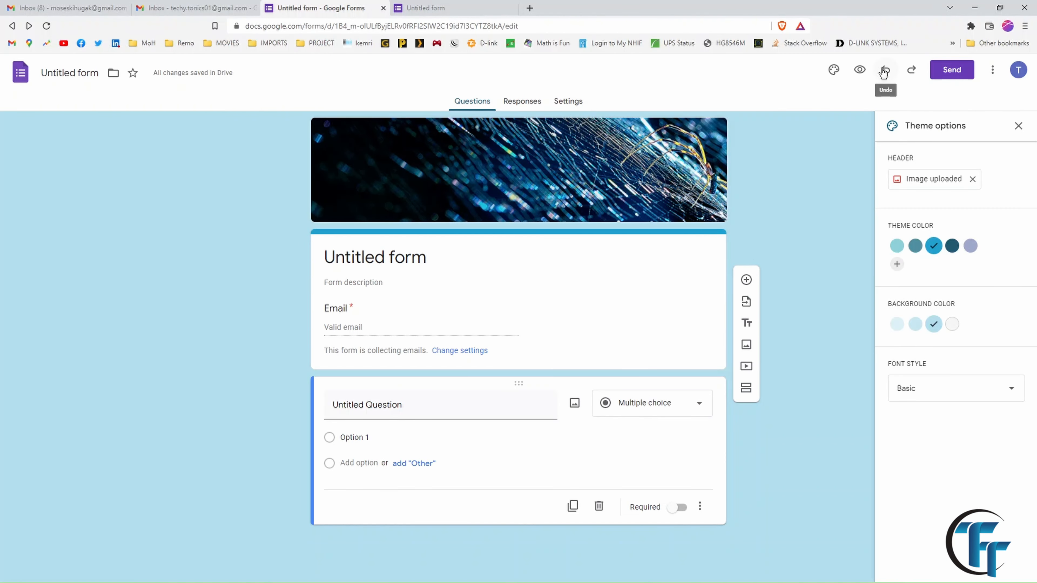
- Review the form's email, link (including Shorten URL) and embed HTML sharing options without sending it
left_click(951, 68)
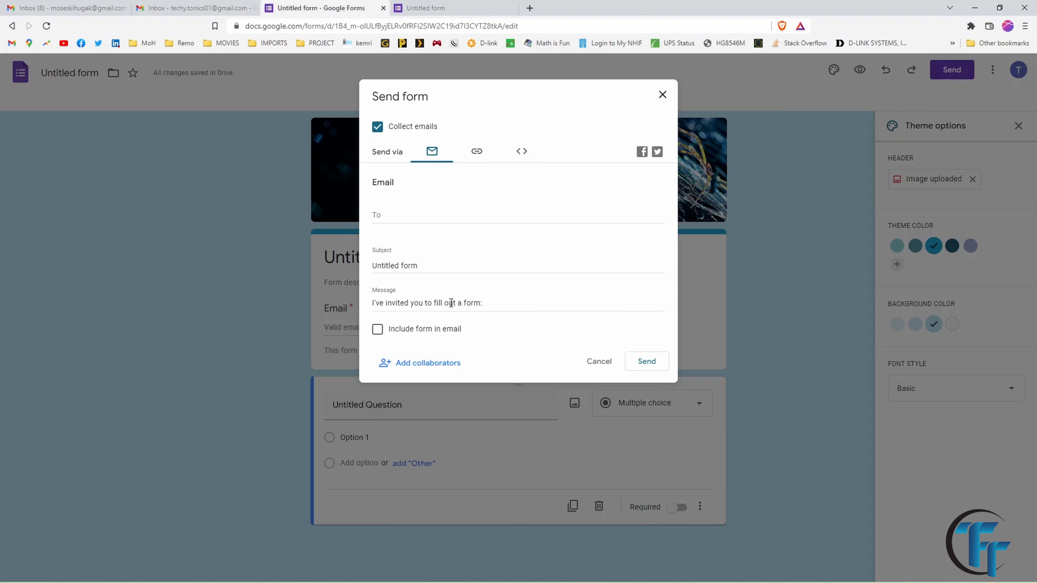
left_click(476, 151)
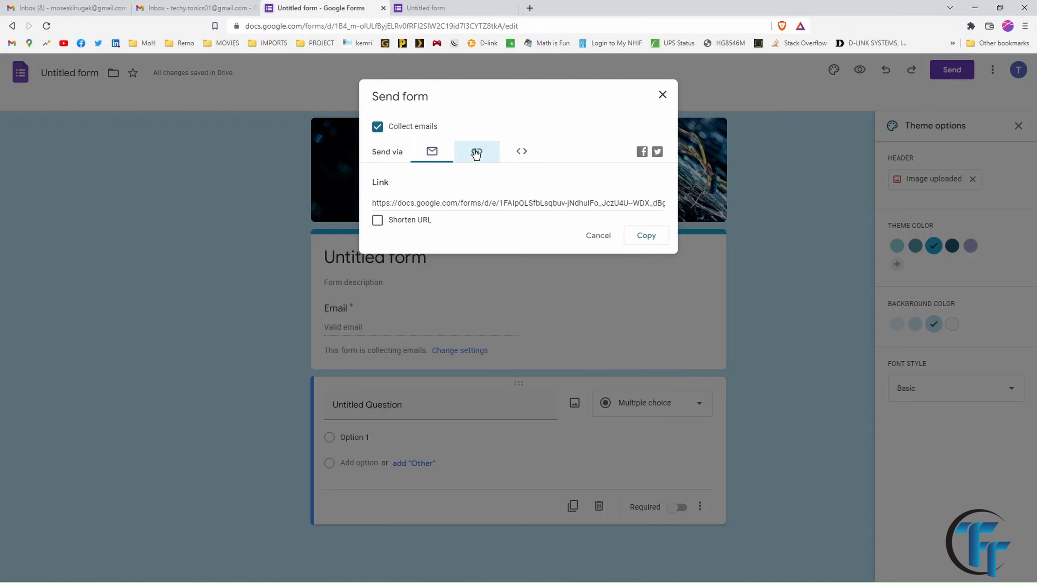
left_click(380, 222)
left_click(379, 223)
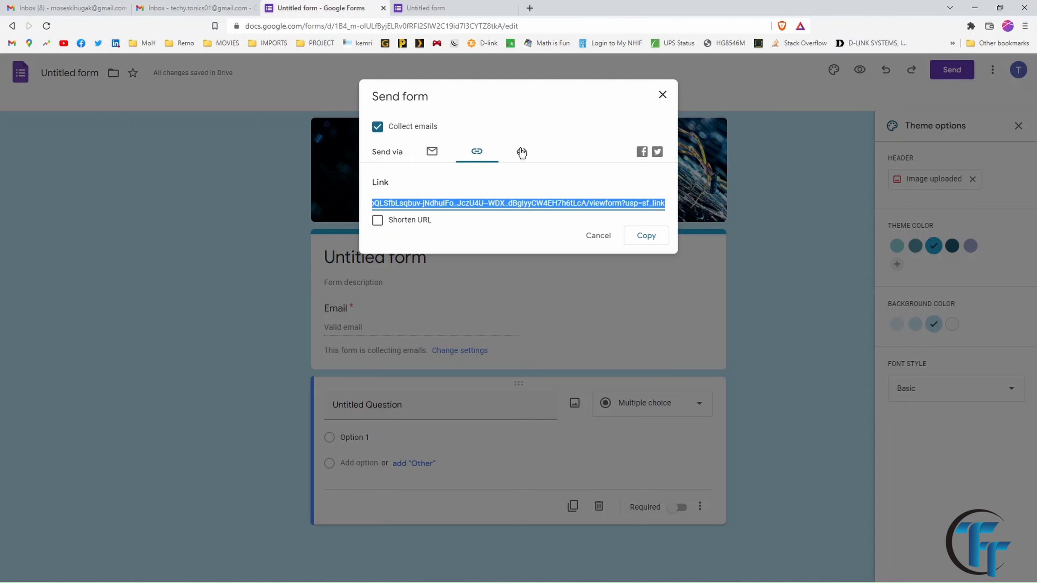
left_click(522, 152)
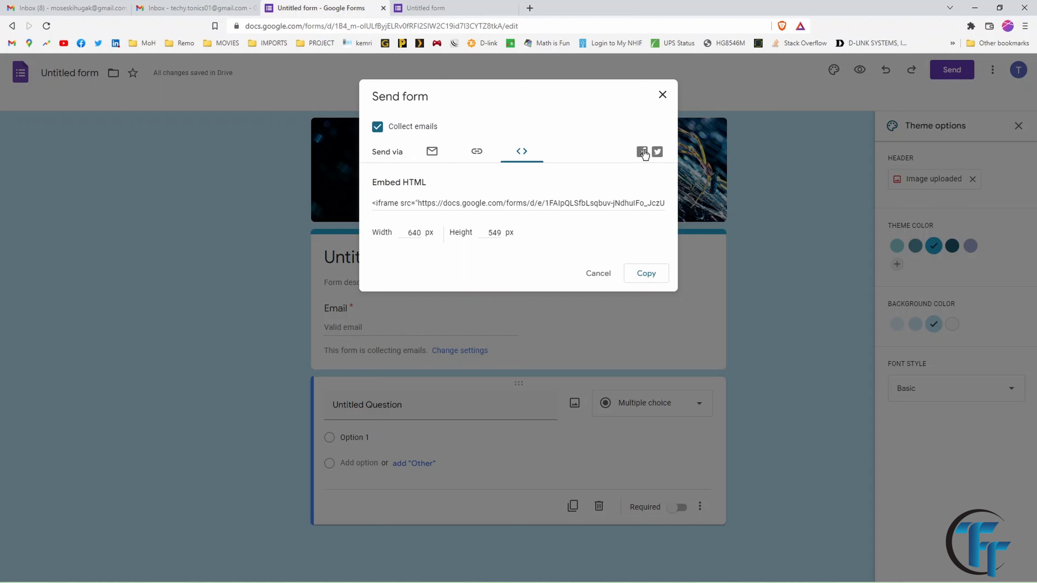
left_click(663, 94)
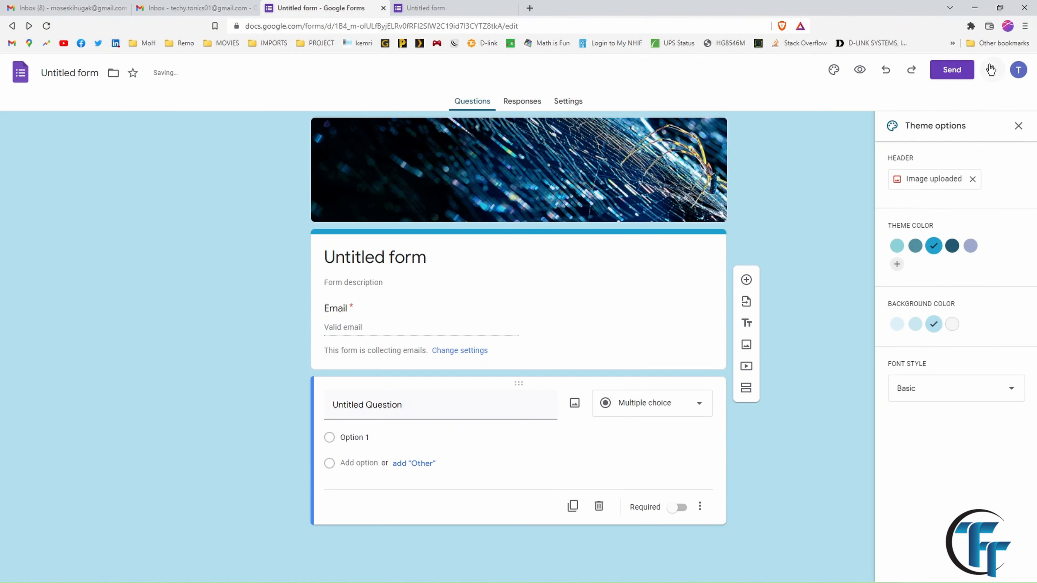
left_click(992, 70)
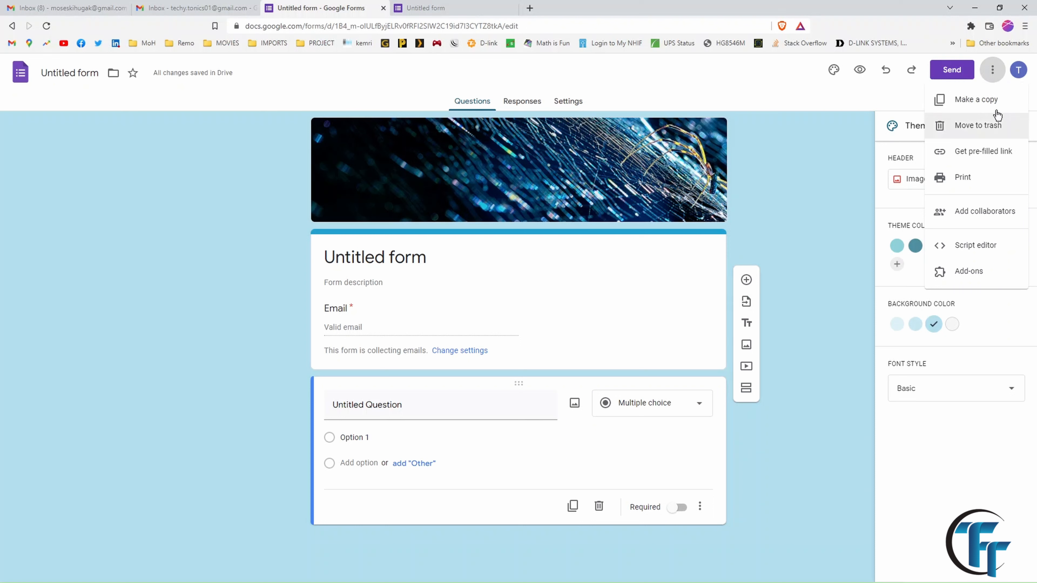
left_click(868, 234)
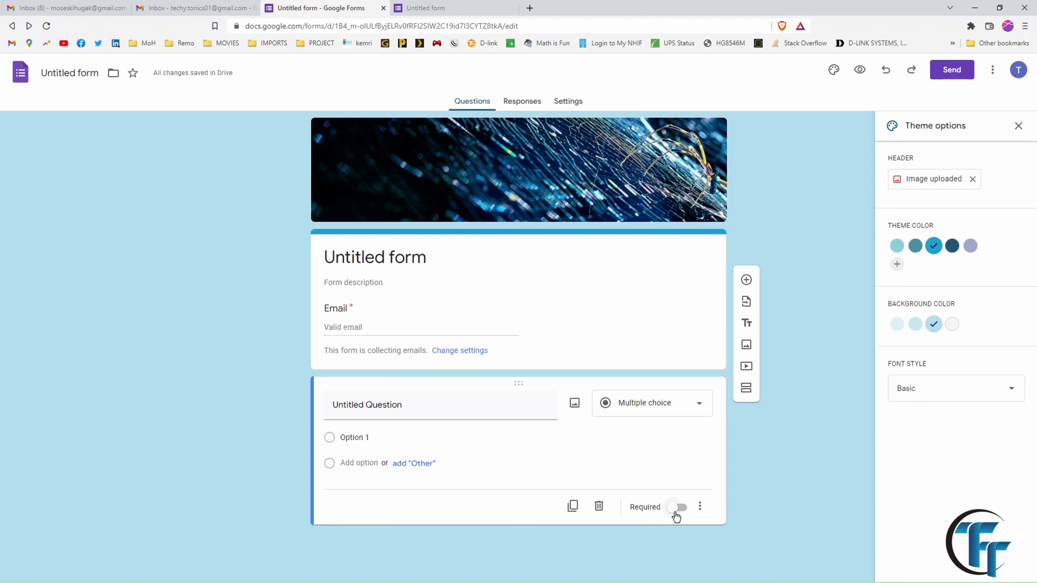
left_click(700, 505)
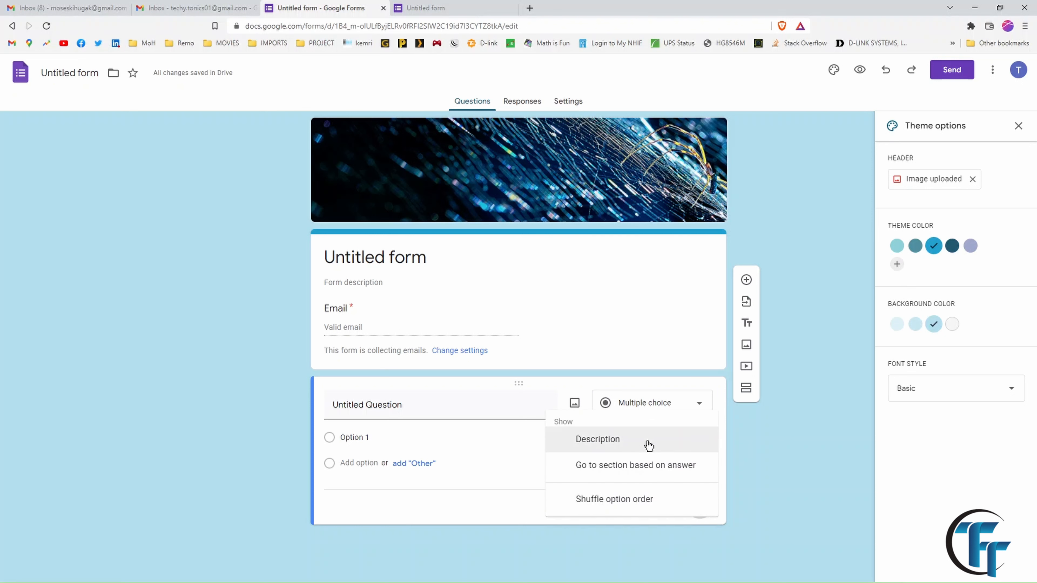
left_click(681, 508)
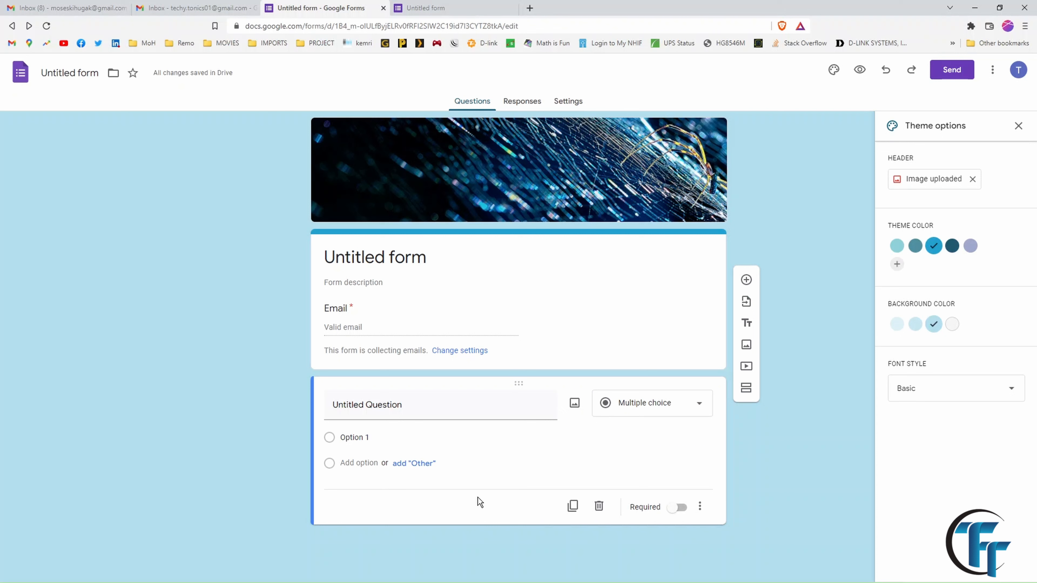
- Title the first question "what's your name?", keep it as a short answer and make it required
left_click(421, 412)
type("what's your namr")
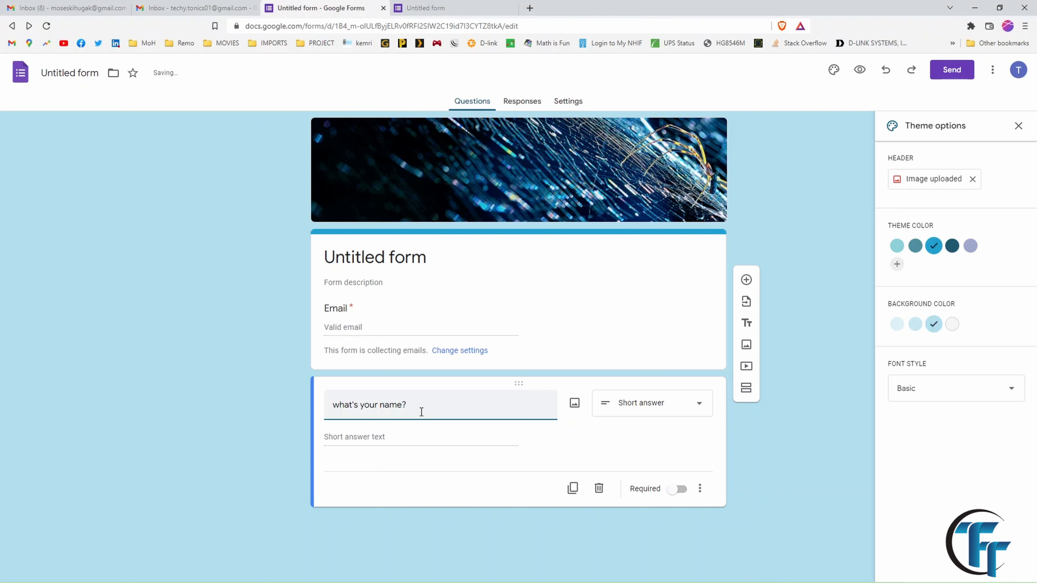
left_click(415, 443)
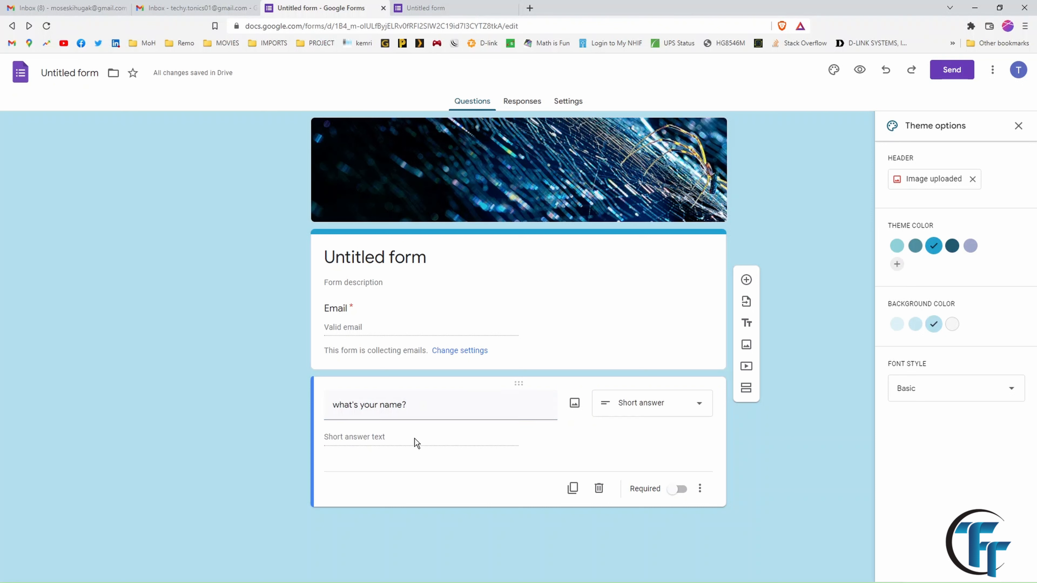
left_click(661, 403)
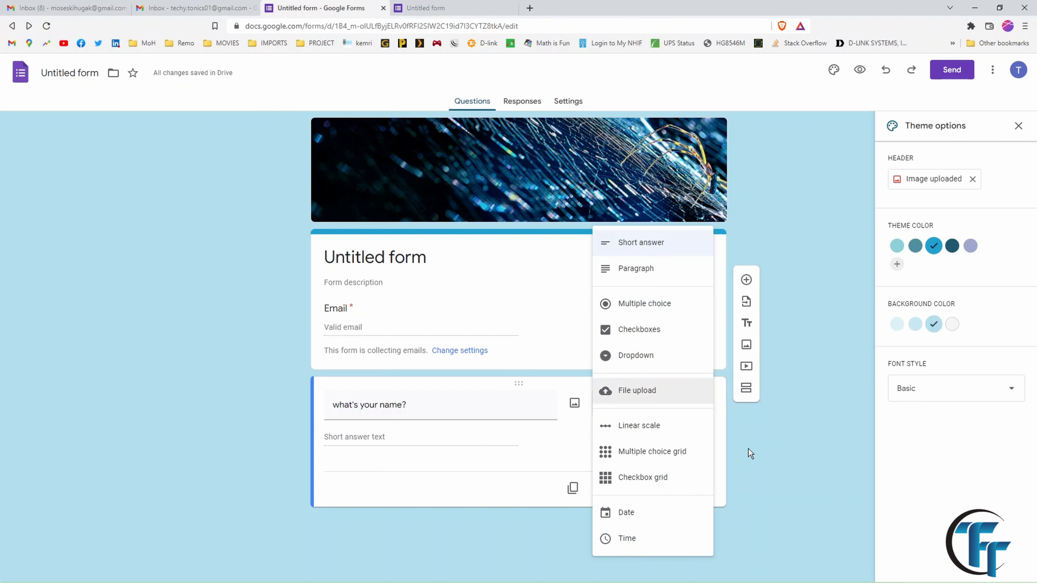
left_click(541, 453)
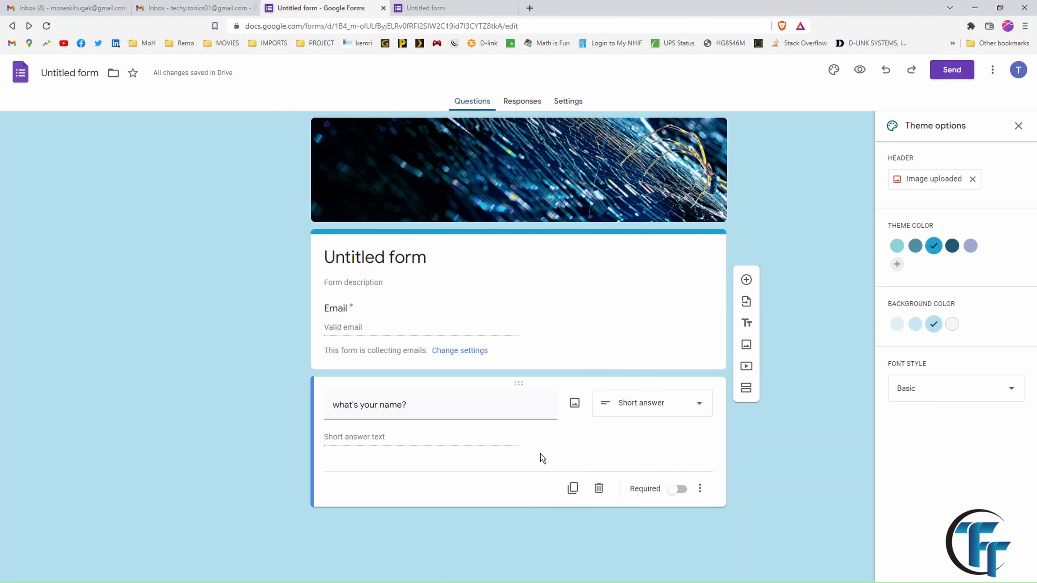
left_click(679, 490)
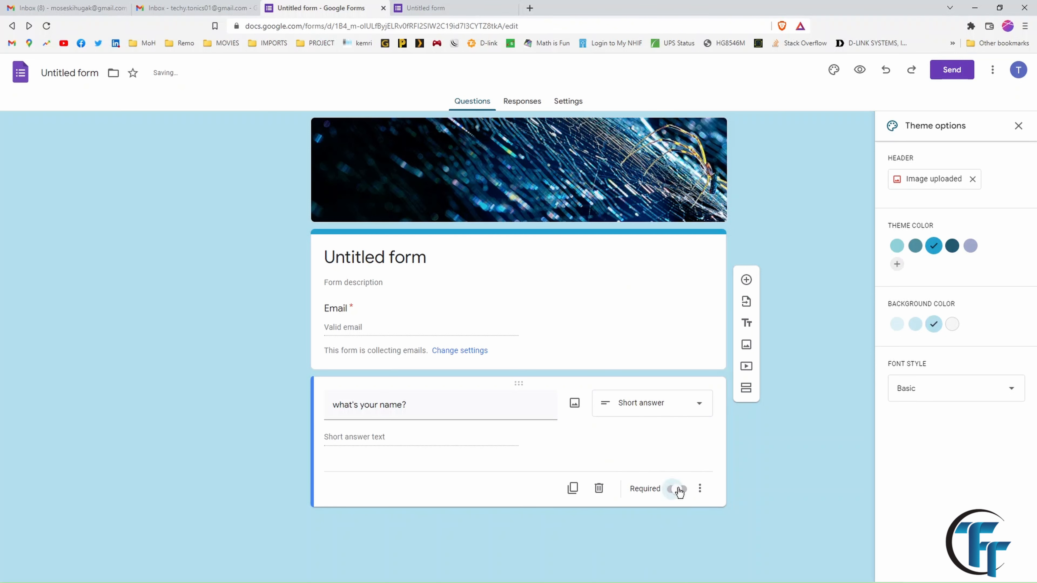
- Add a multiple choice question reading "are you subscribed to the channel?"
left_click(746, 281)
type("are you subscribed to the channel?")
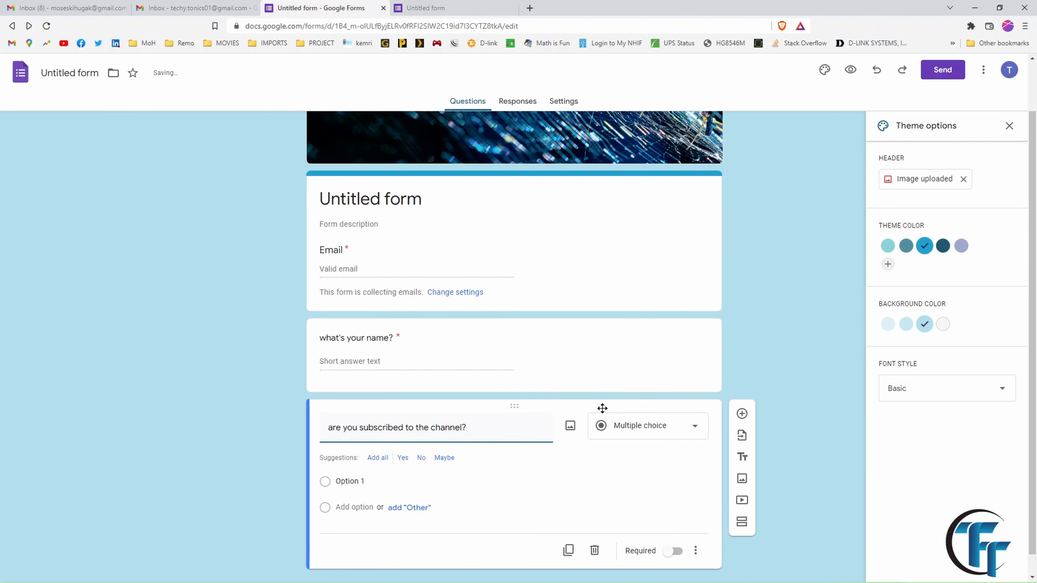
left_click(671, 431)
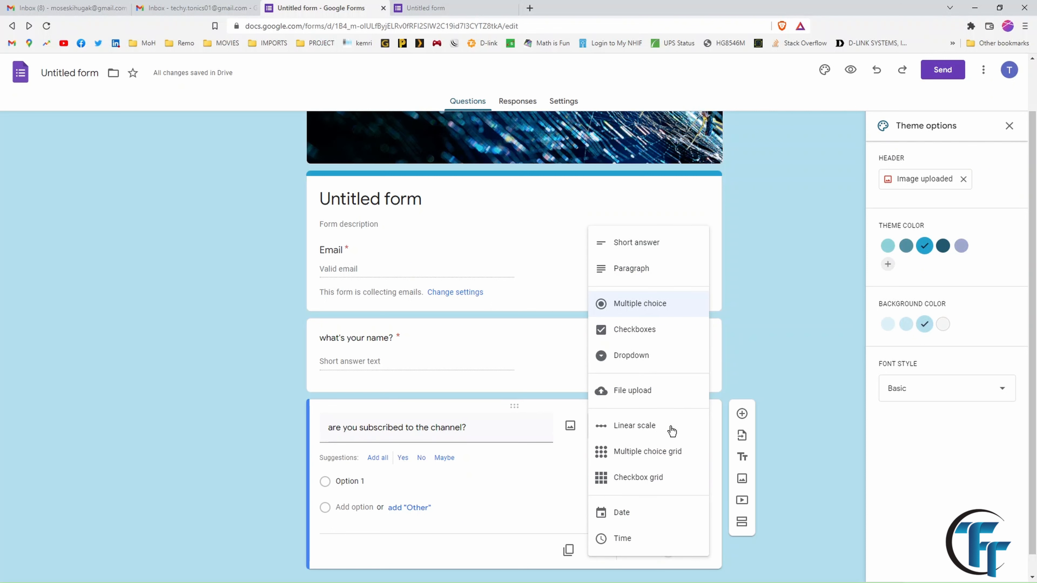
left_click(664, 304)
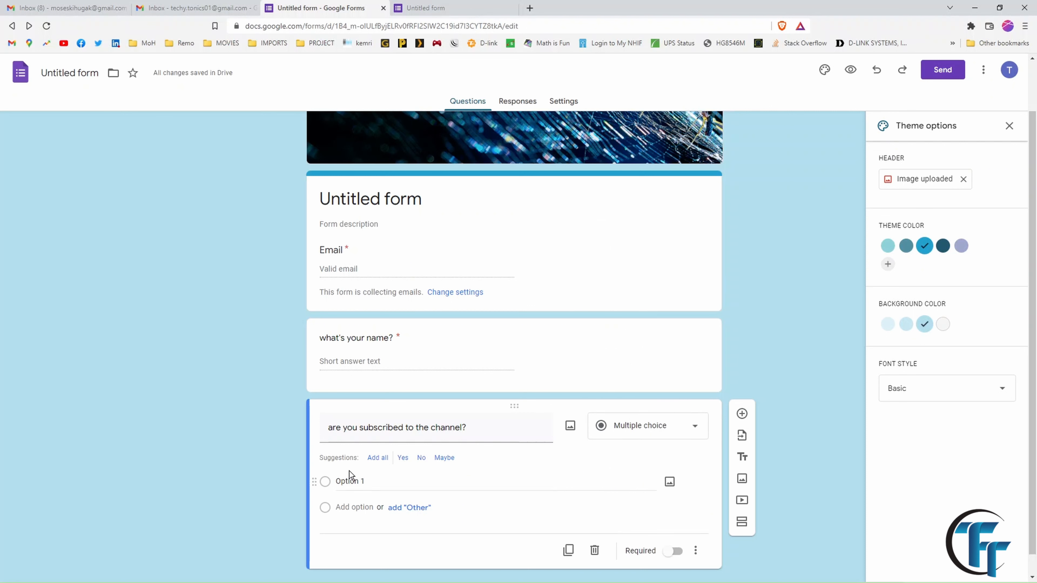
- Give the subscription question the options "yes", "no" and "I don't know", and make it required
left_click(367, 480)
type("yes")
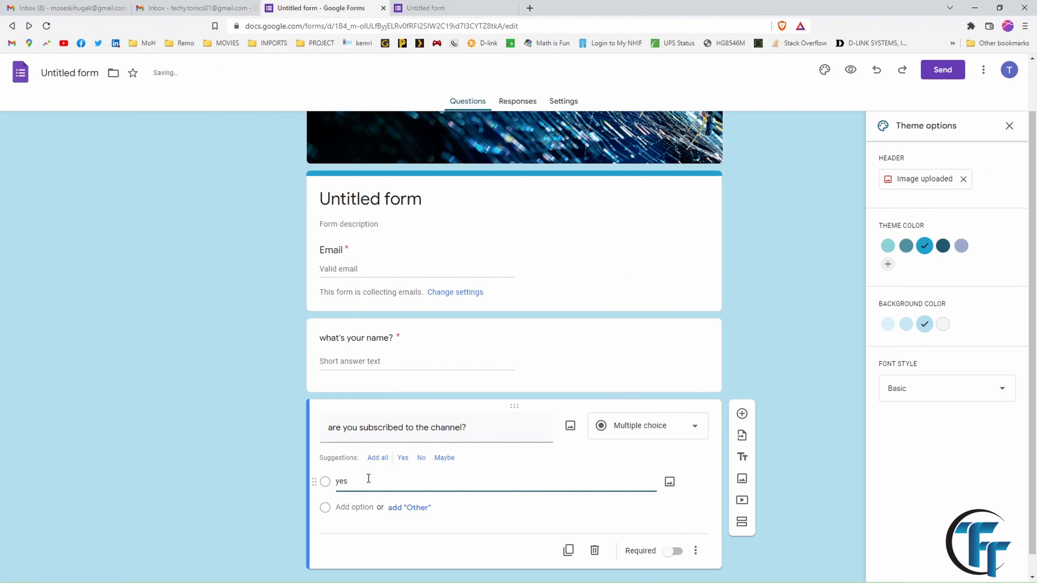
key("Return")
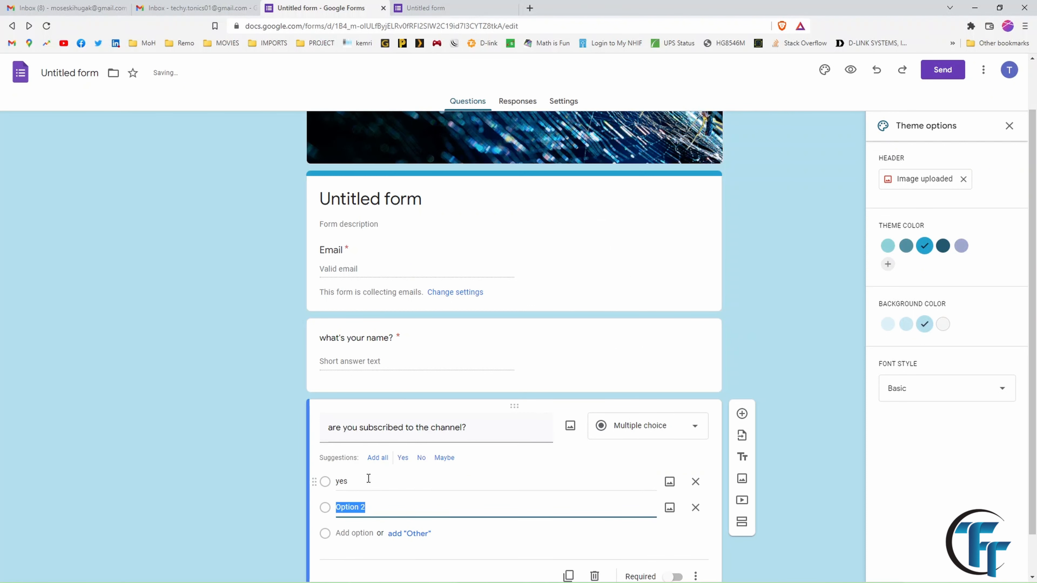
type("no")
key("Return")
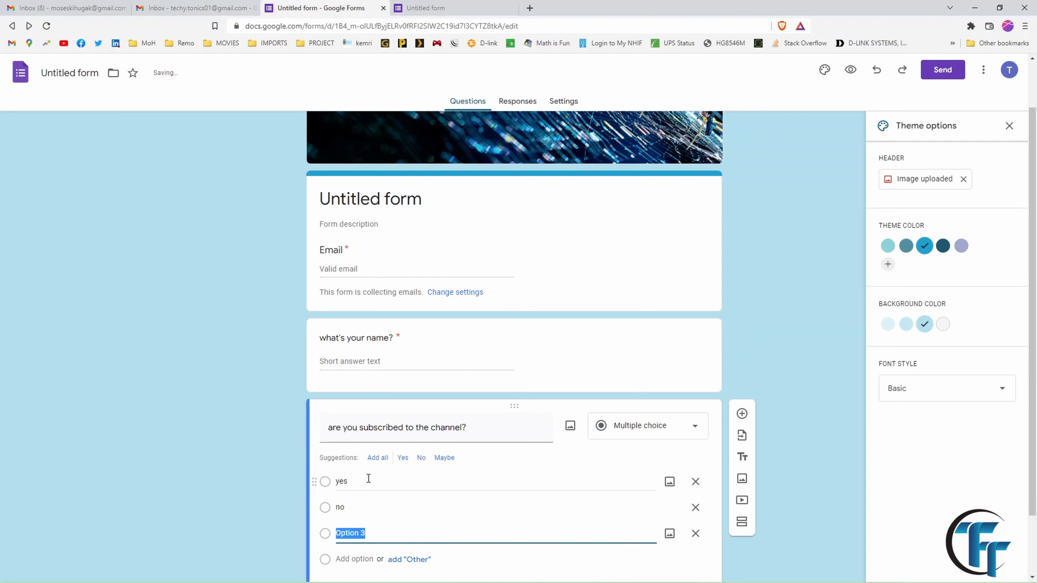
type("may")
type("I don")
type("'t know")
scroll(667, 530, "down", 2)
left_click(669, 530)
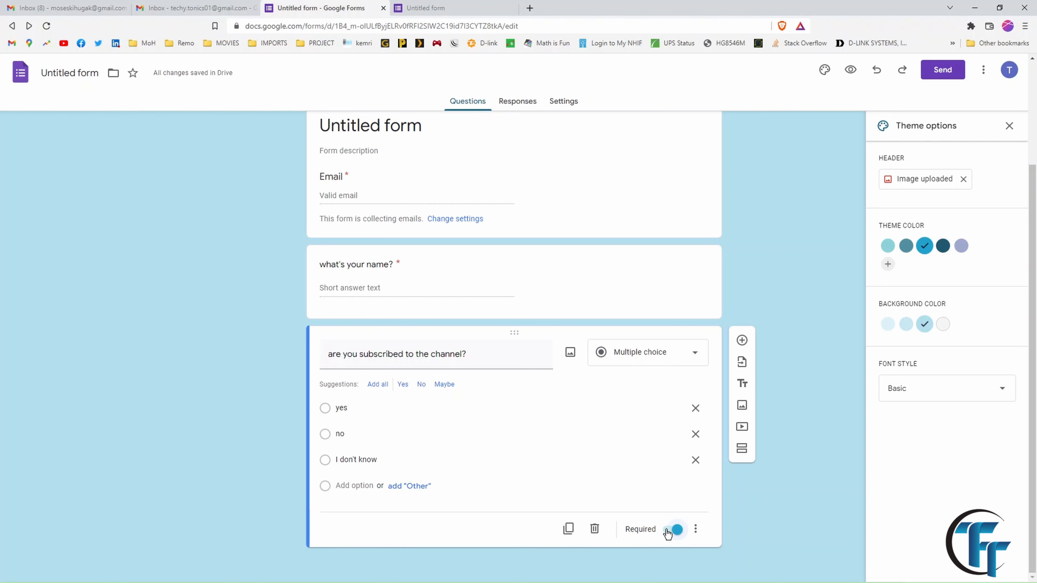
- Add a third question reading "describe what an ideal channel is to you"
left_click(742, 341)
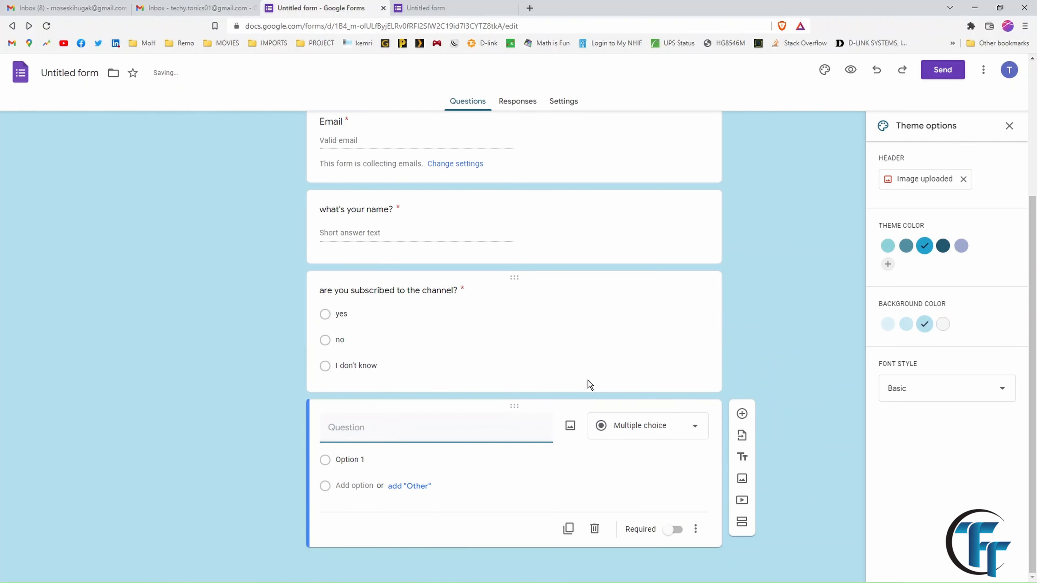
type("describe what an ideal channel is to you")
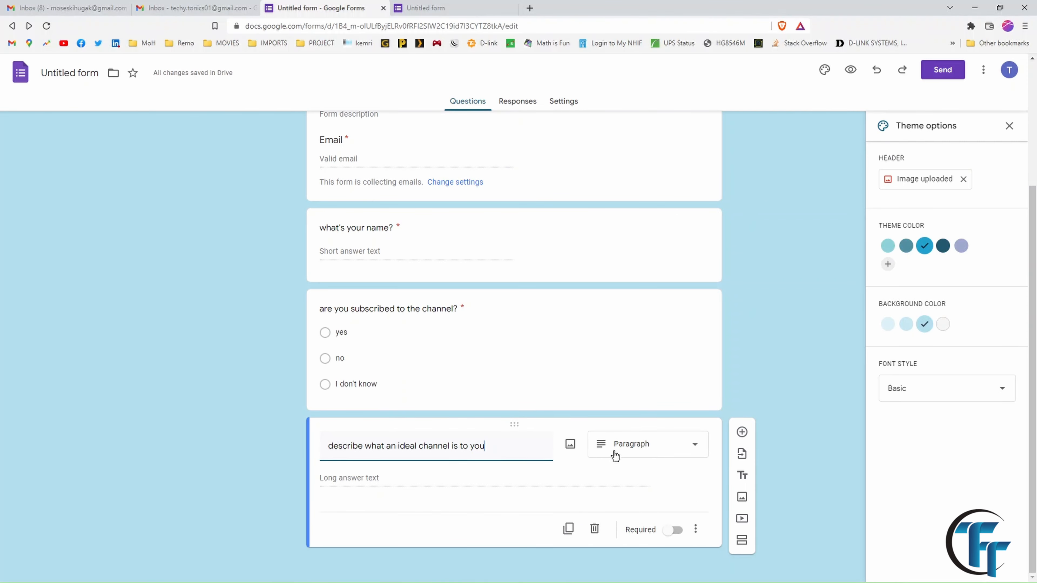
- Keep Paragraph as the answer type of the question about the ideal channel
left_click(650, 449)
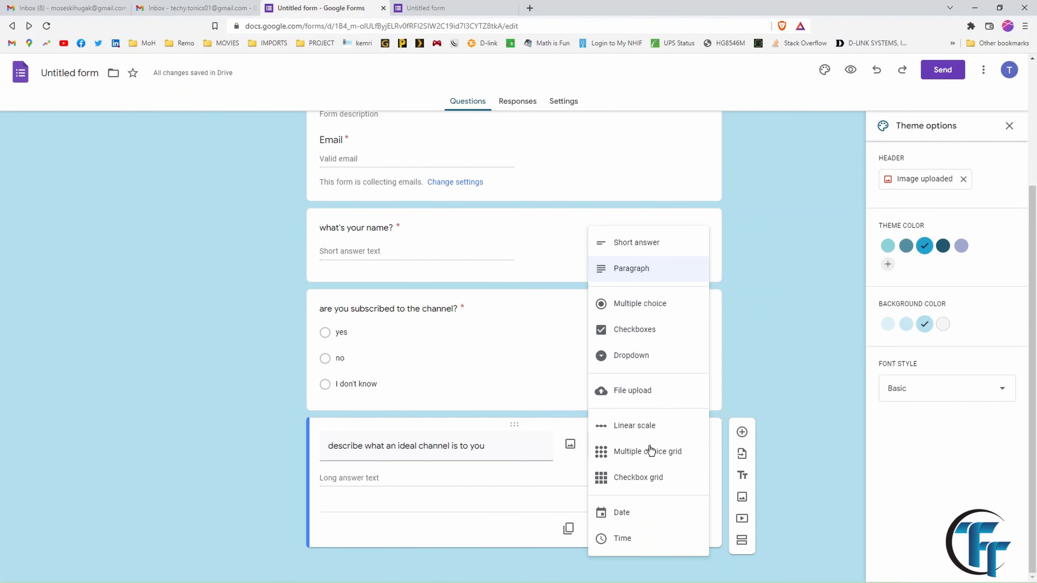
left_click(645, 276)
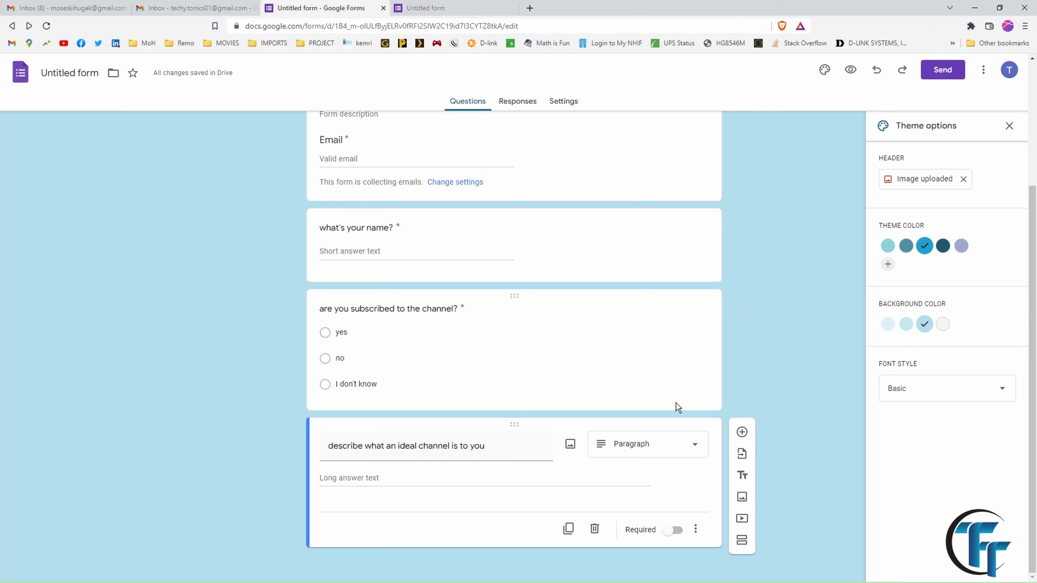
- Add a Checkboxes question reading "check all the applies to you"
left_click(742, 432)
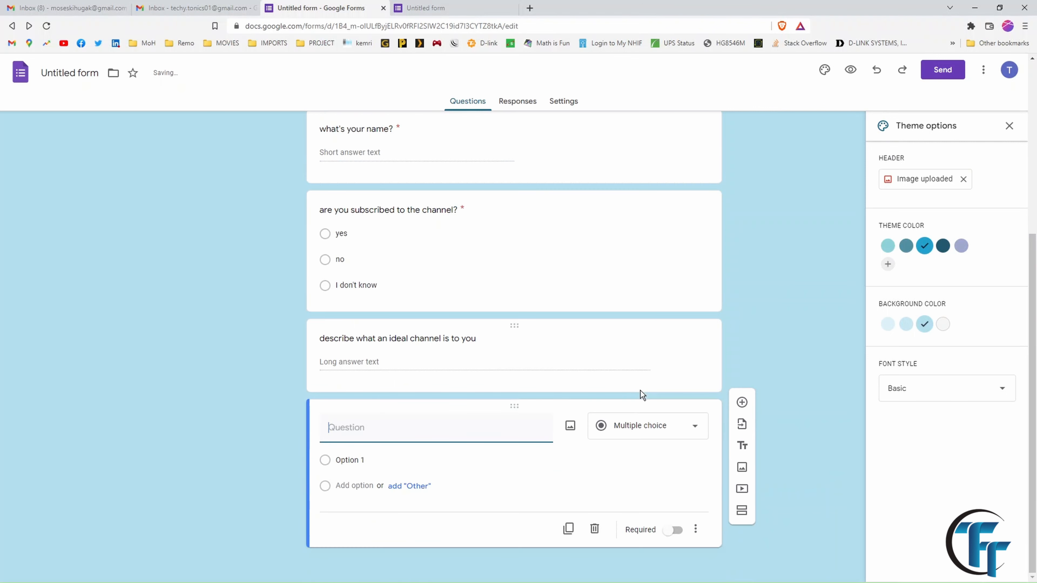
left_click(697, 429)
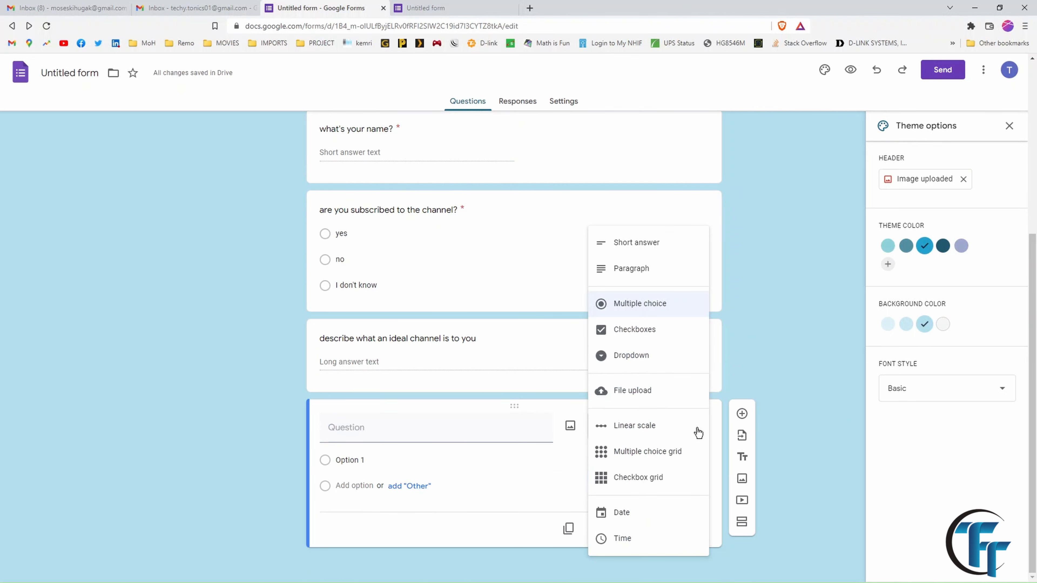
left_click(661, 338)
left_click(432, 431)
type("ch")
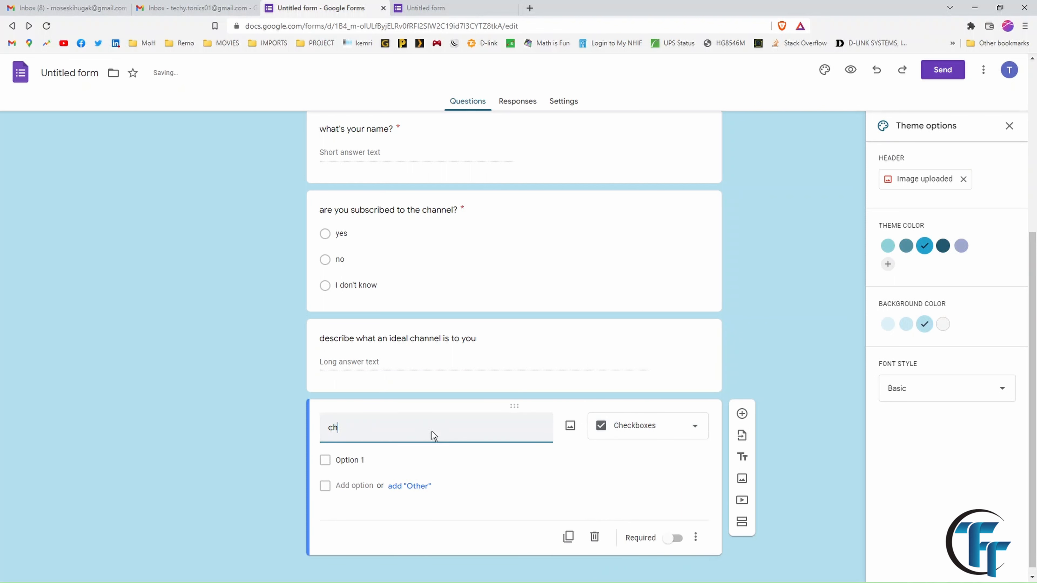
type("eck all the applies to you")
- Give the checkboxes question the options "patient", "loving", "accommodative" and "always sad"
left_click(396, 459)
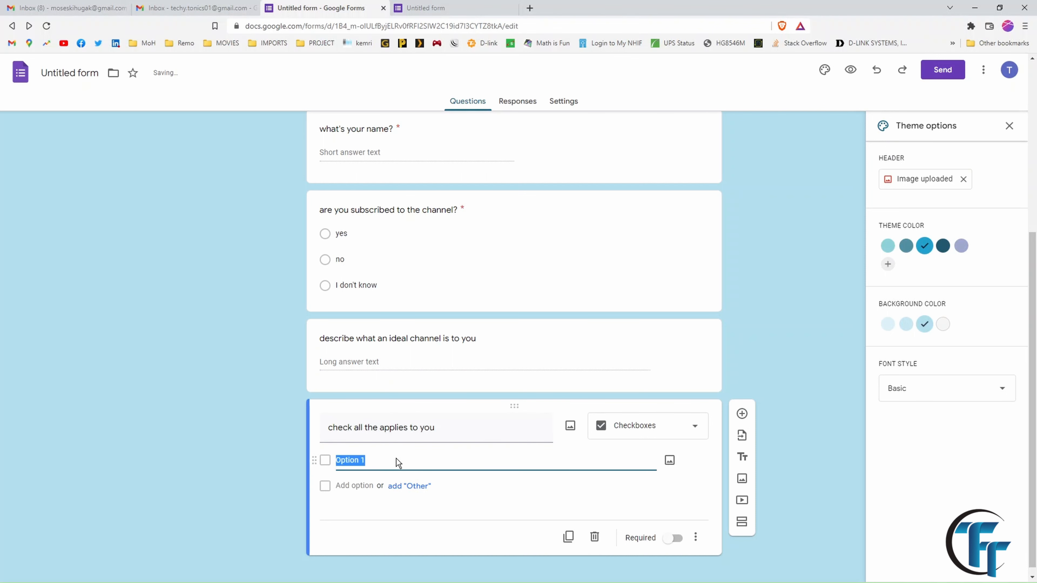
type("patient")
key("Return")
type("l")
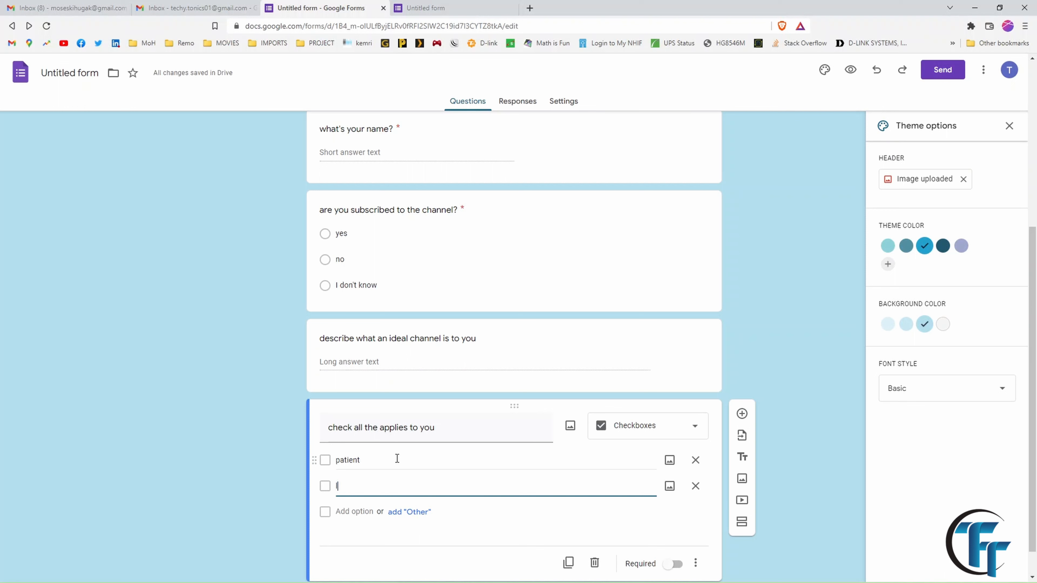
type("oving")
key("Return")
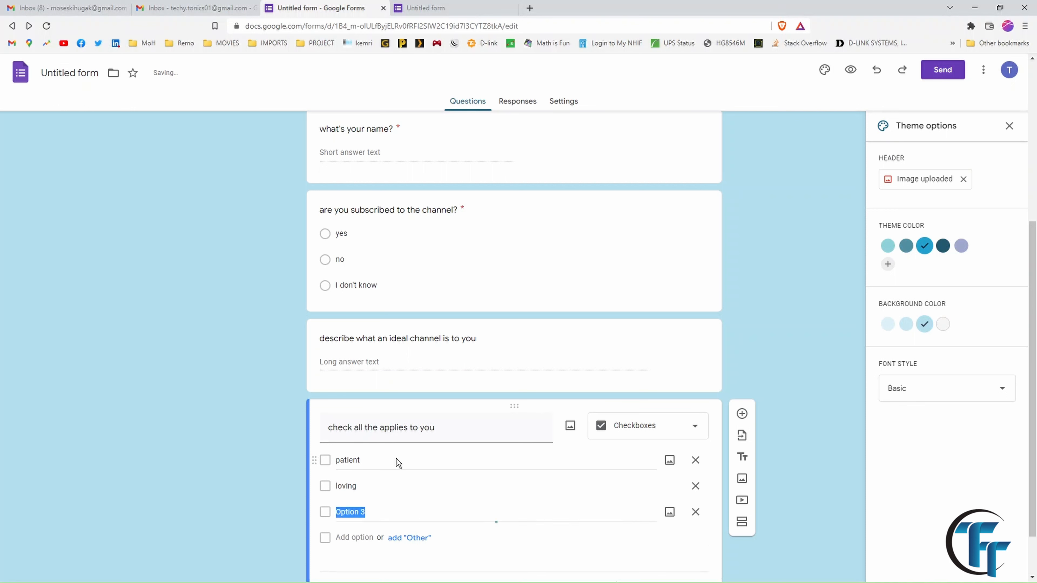
type("accommodative")
key("Return")
type("always sad")
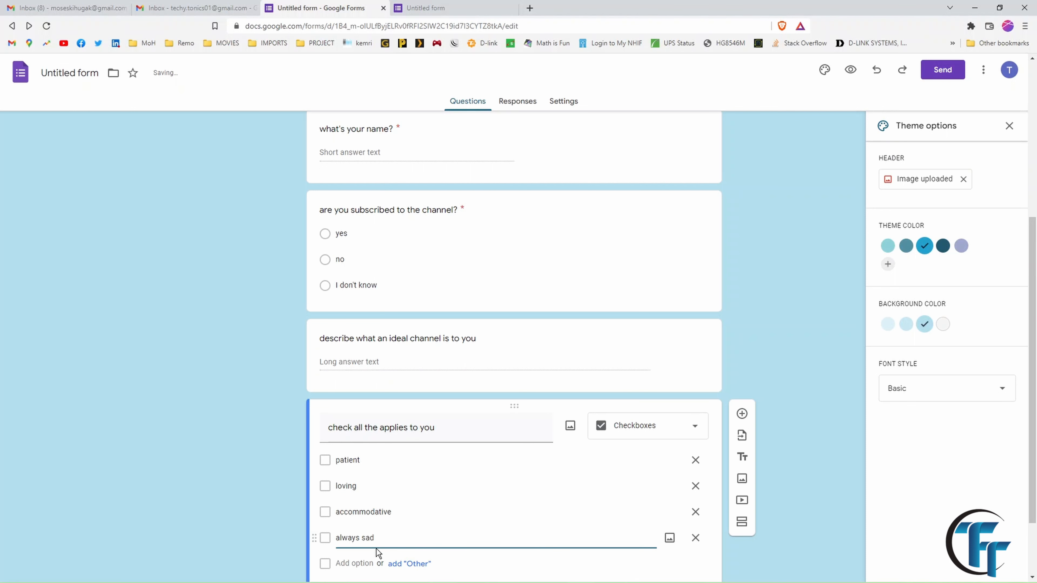
- Turn on response validation for the checkboxes question and review its rule choices, keeping "Select at least"
scroll(406, 532, "down", 2)
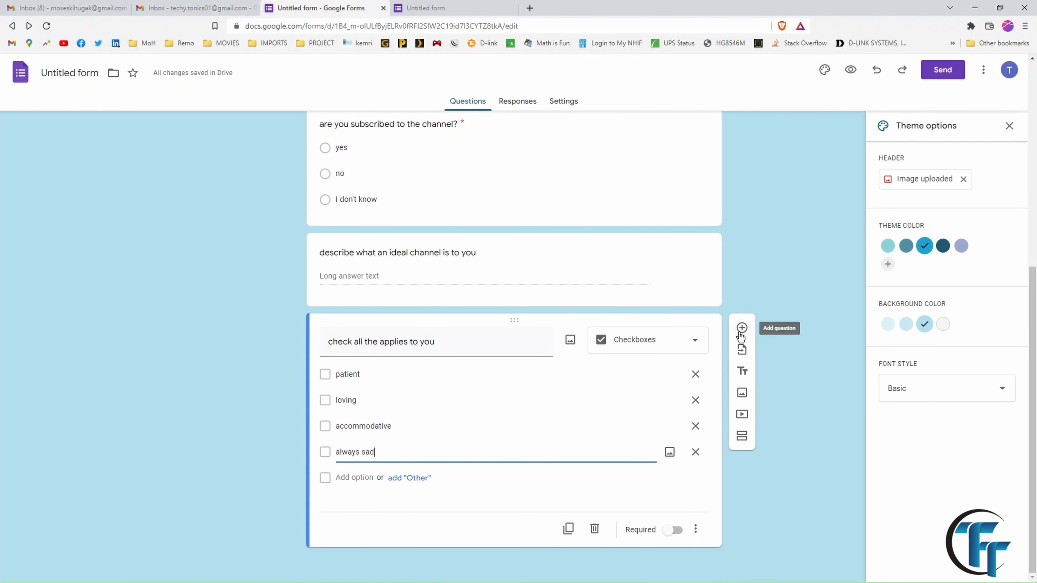
left_click(696, 530)
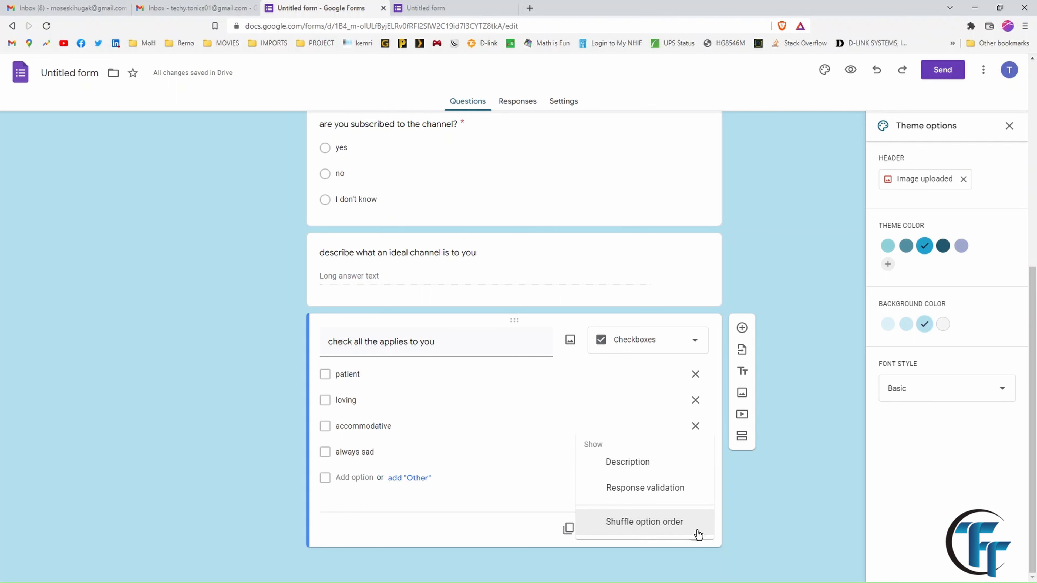
left_click(688, 501)
left_click(392, 509)
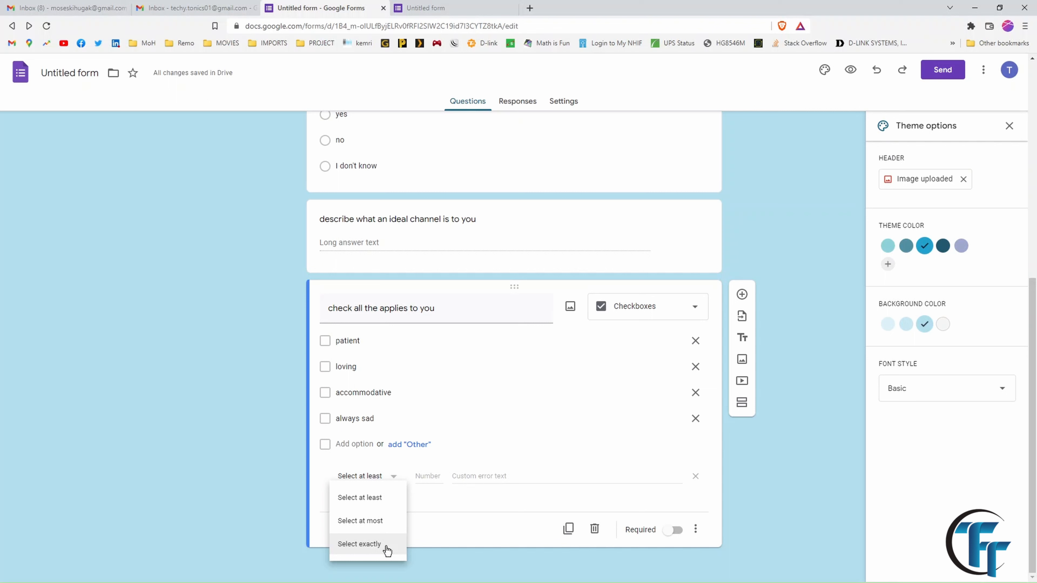
left_click(454, 374)
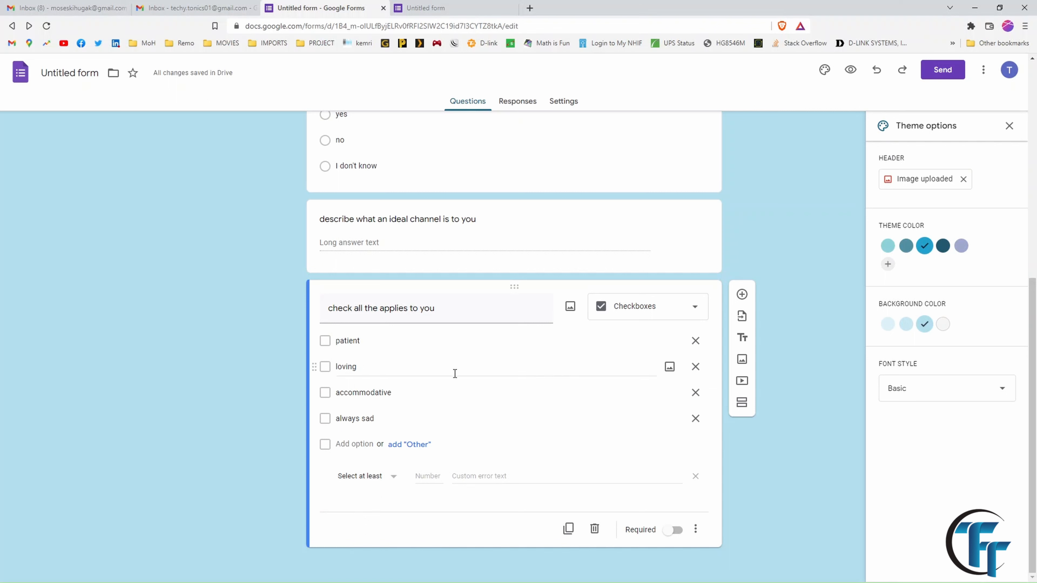
- Show a description on the checkboxes question and enter "tell us more about you"
left_click(695, 529)
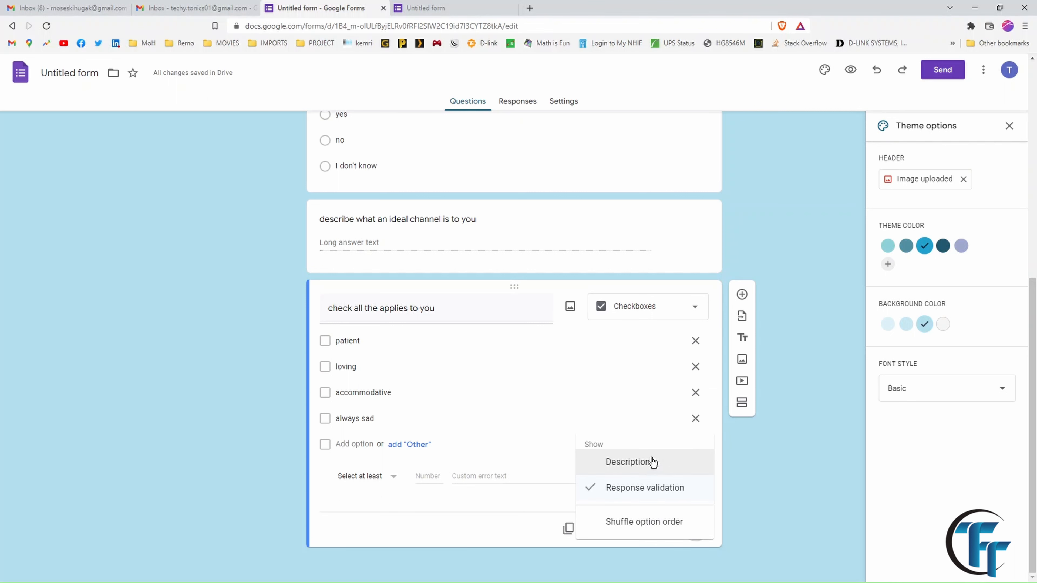
left_click(652, 462)
type("tell us more about you")
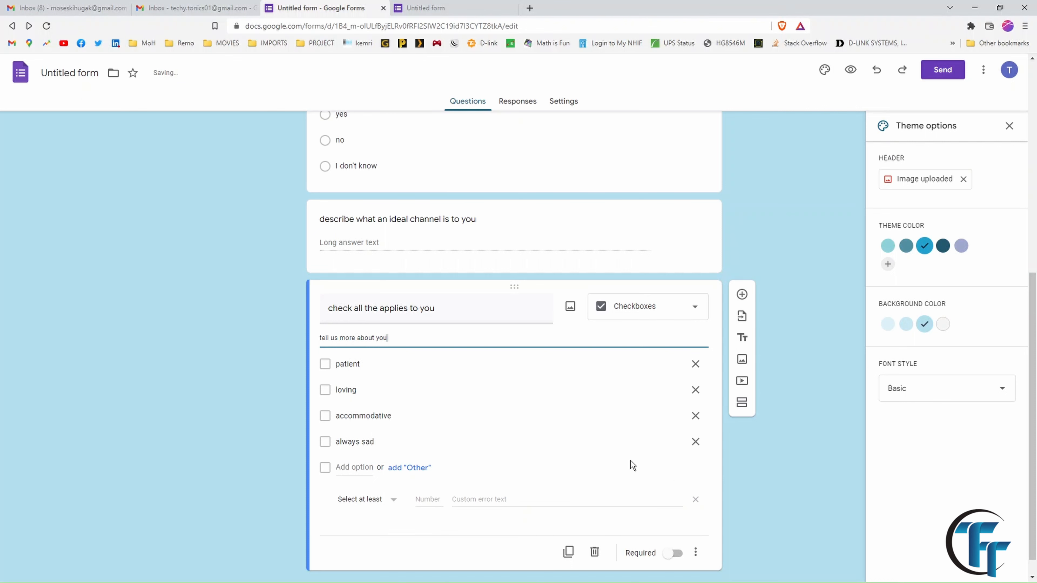
left_click(723, 467)
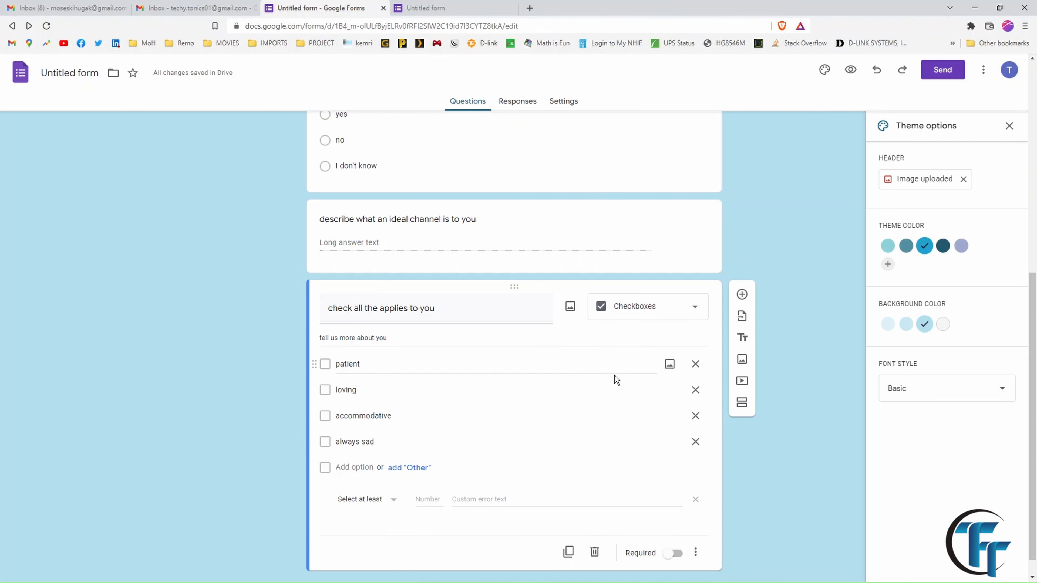
- Switch to the form preview, reload it and look through the questions as a respondent sees them
left_click(433, 6)
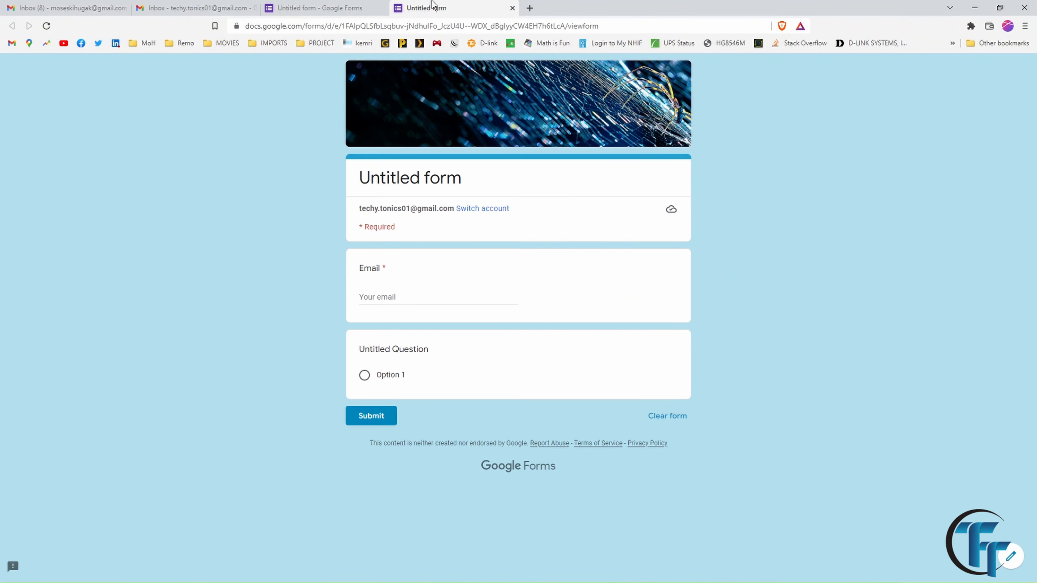
left_click(47, 25)
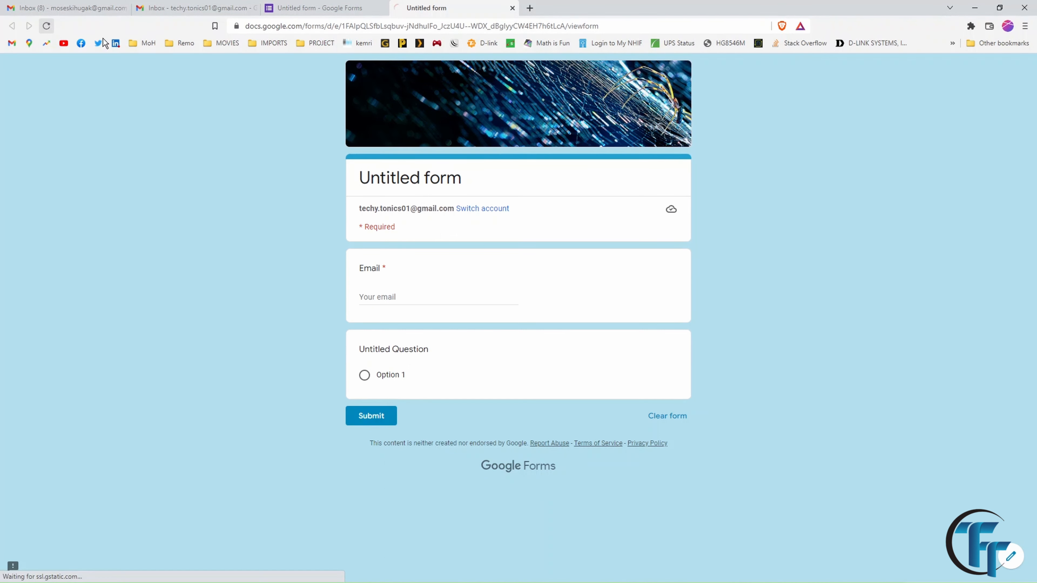
scroll(566, 422, "down", 5)
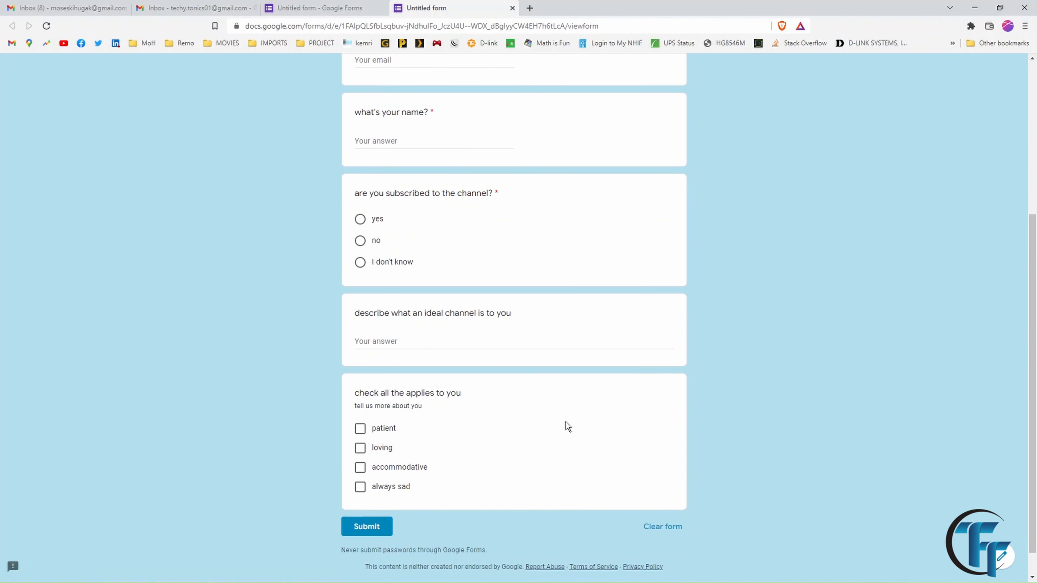
scroll(565, 421, "up", 5)
scroll(437, 359, "down", 3)
- Enter the respondent's first name in the preview and answer "yes" to the channel subscription question
left_click(396, 242)
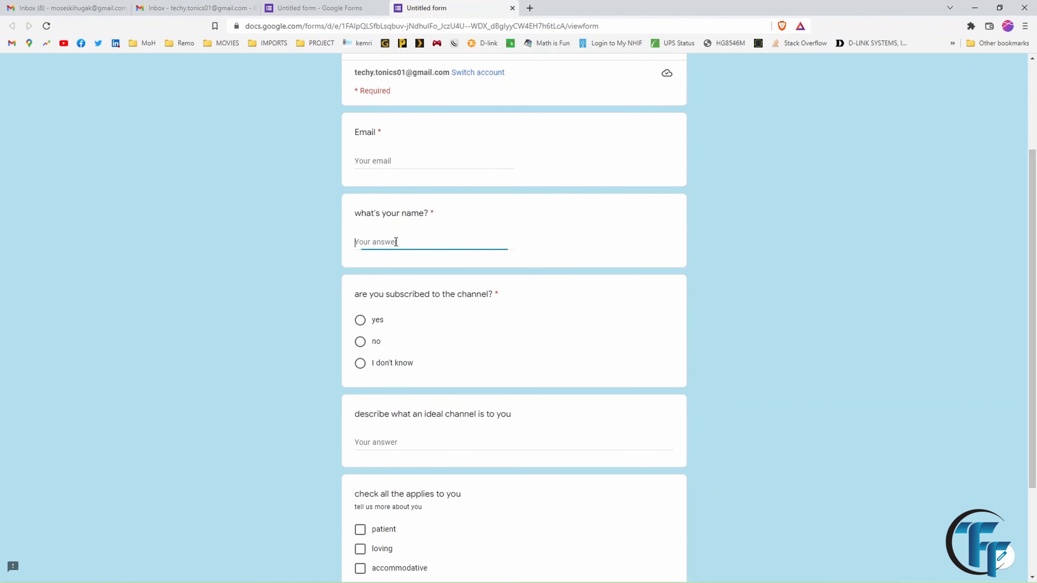
type("moses")
left_click(360, 319)
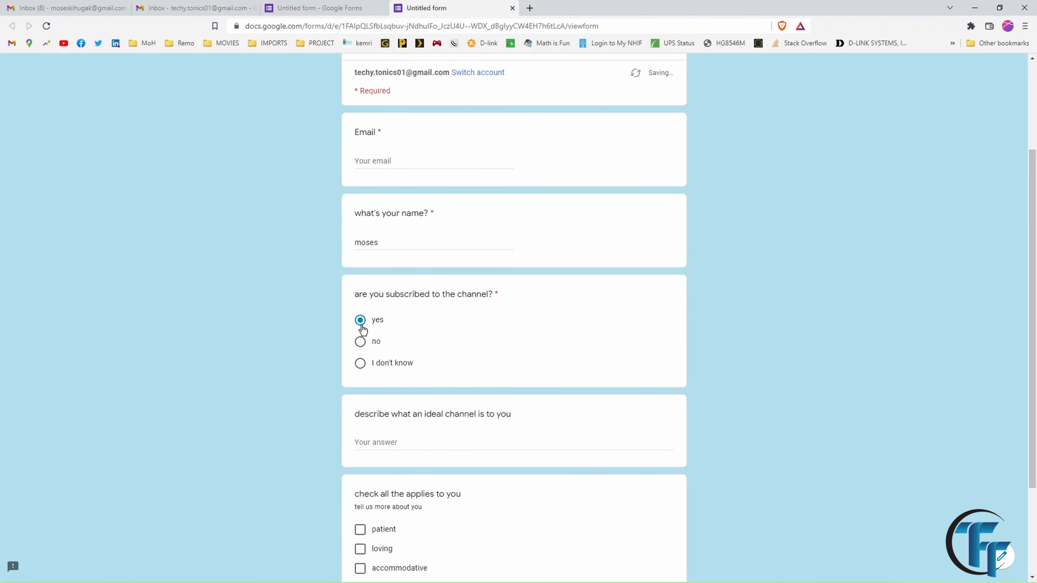
left_click(360, 341)
left_click(360, 320)
- Answer the ideal channel question with the lines "kjpdqwfjdp'g'jpwdjfi[", ";ml'v", a blank line and ";km;"
scroll(399, 355, "down", 3)
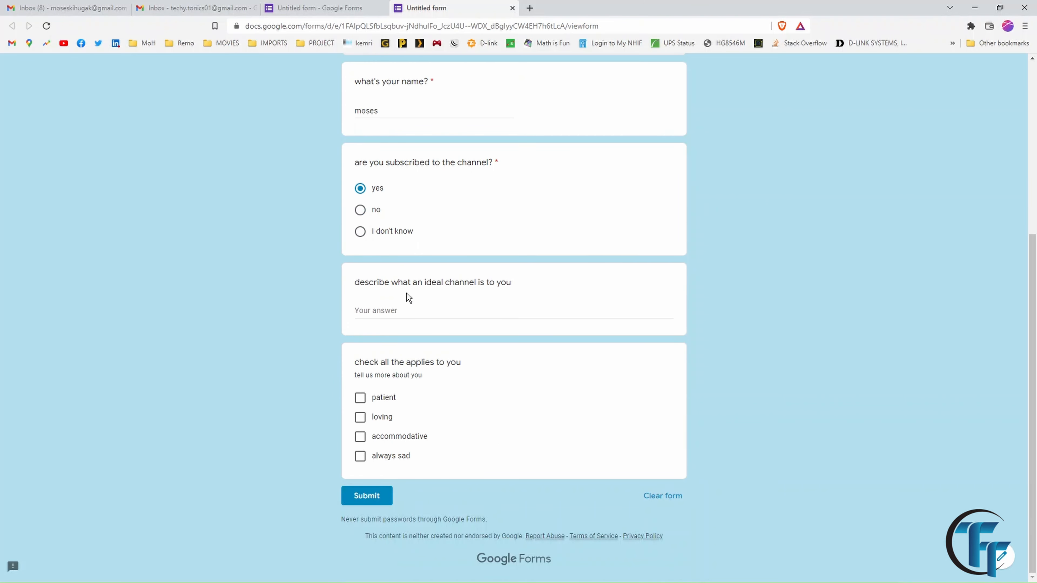
left_click(418, 309)
type("kjpdqwfjdp'g")
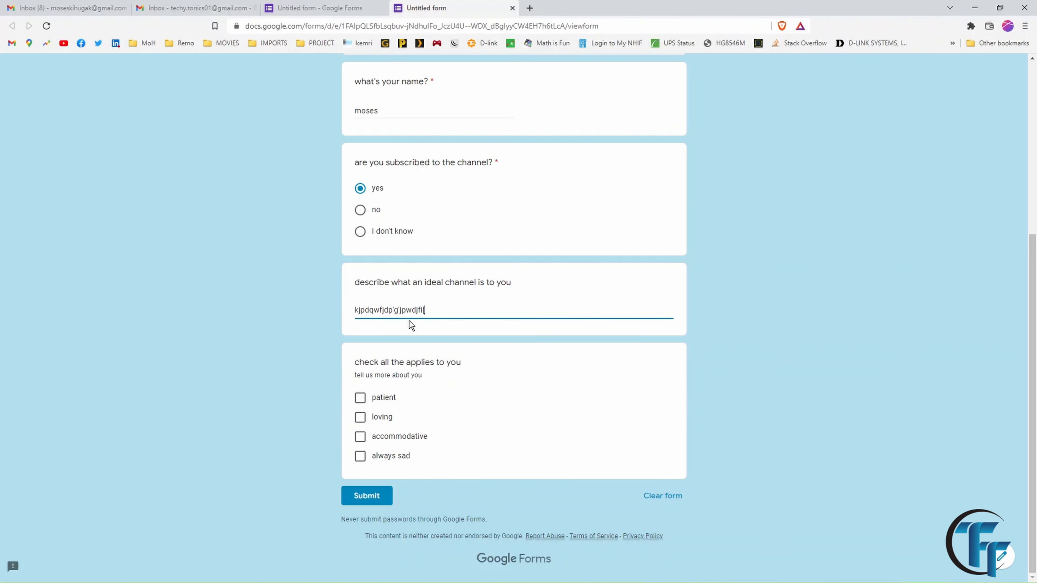
type("'jpwdjfi[")
key("Return")
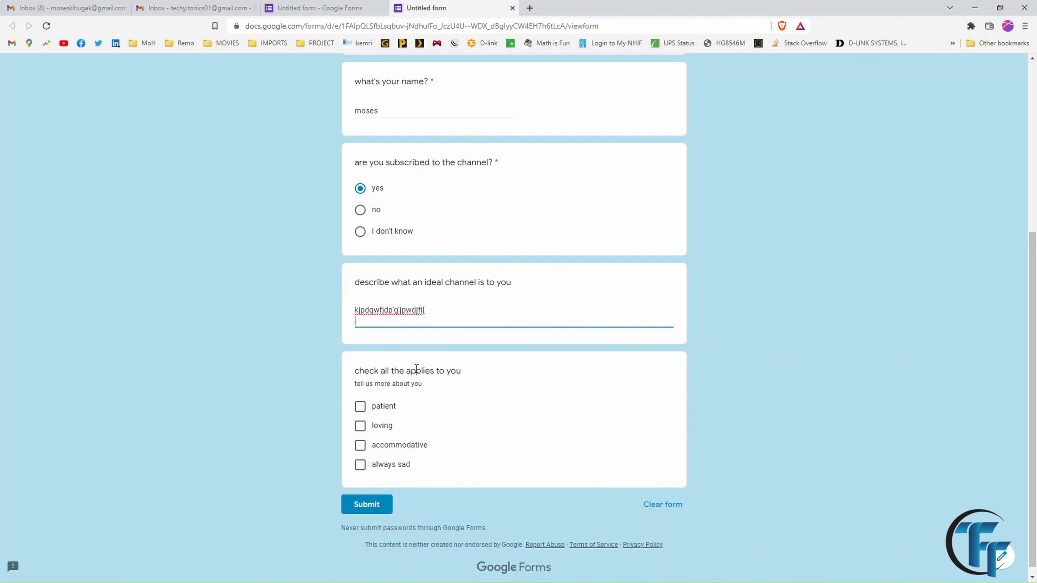
type(";ml'v")
key("Return")
key("Return")
type(";km")
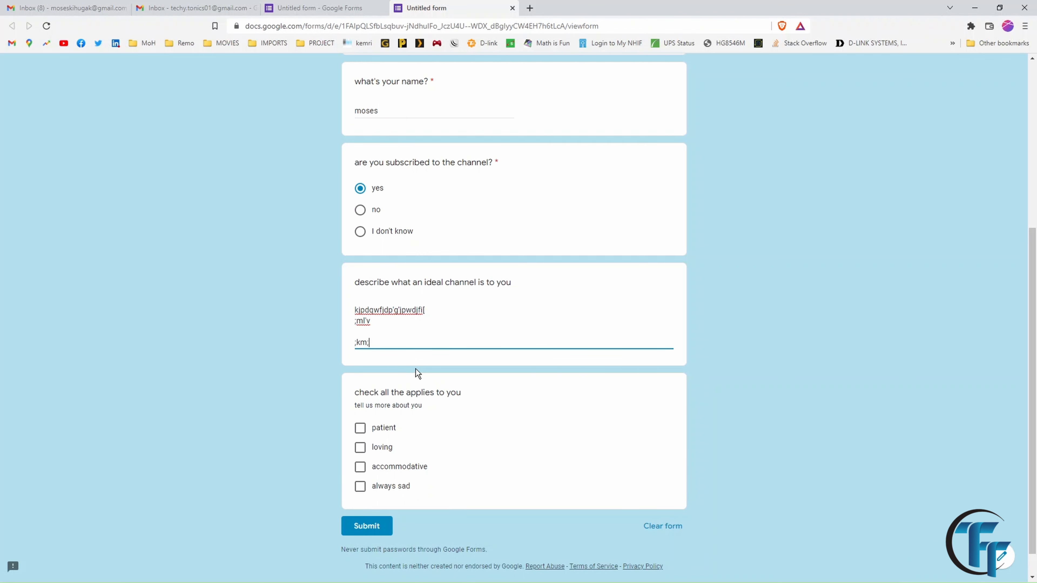
type(";")
- Select "patient", "loving" and "accommodative" as answers to the checkboxes question in the preview
scroll(416, 374, "down", 1)
left_click(360, 397)
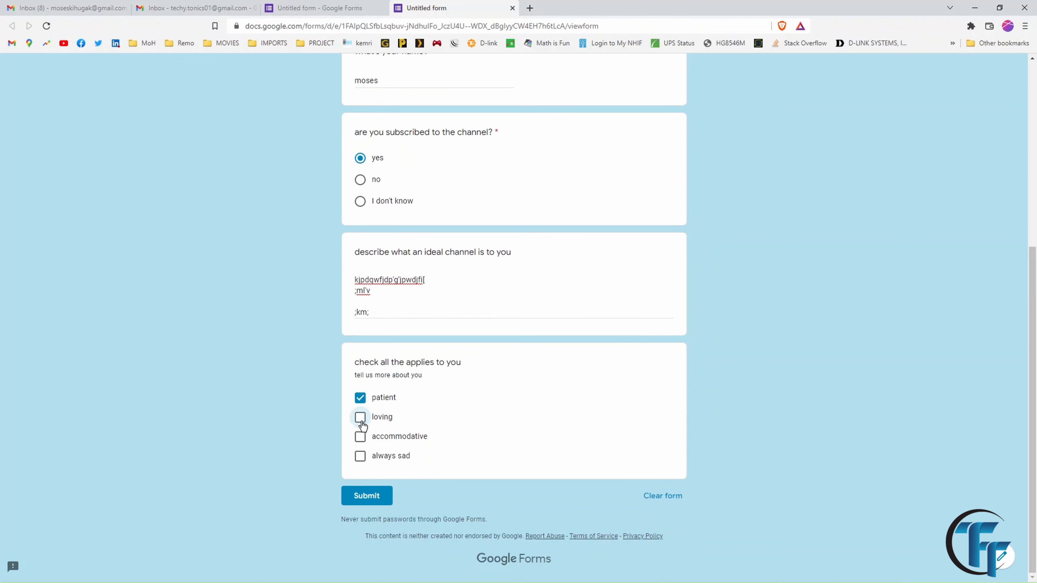
left_click(360, 417)
left_click(360, 436)
- Return to the form editor and add a Dropdown question reading "select your gender"
left_click(362, 8)
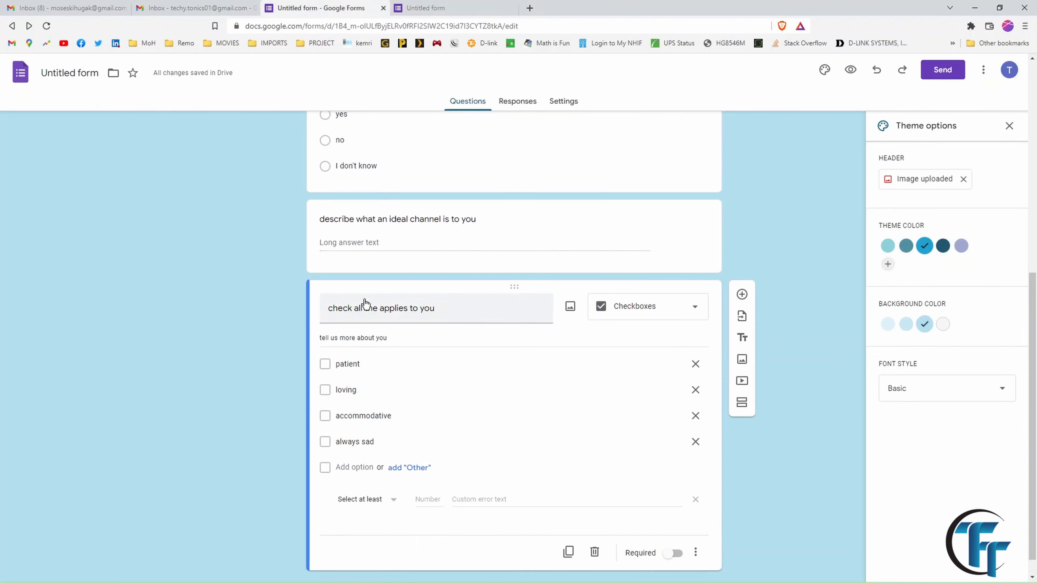
scroll(365, 302, "down", 1)
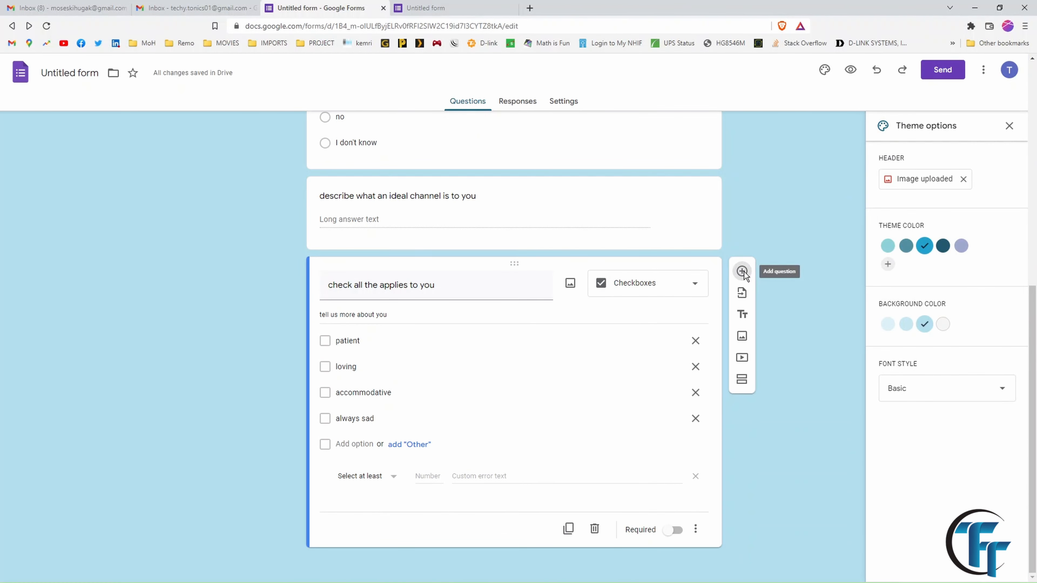
left_click(742, 271)
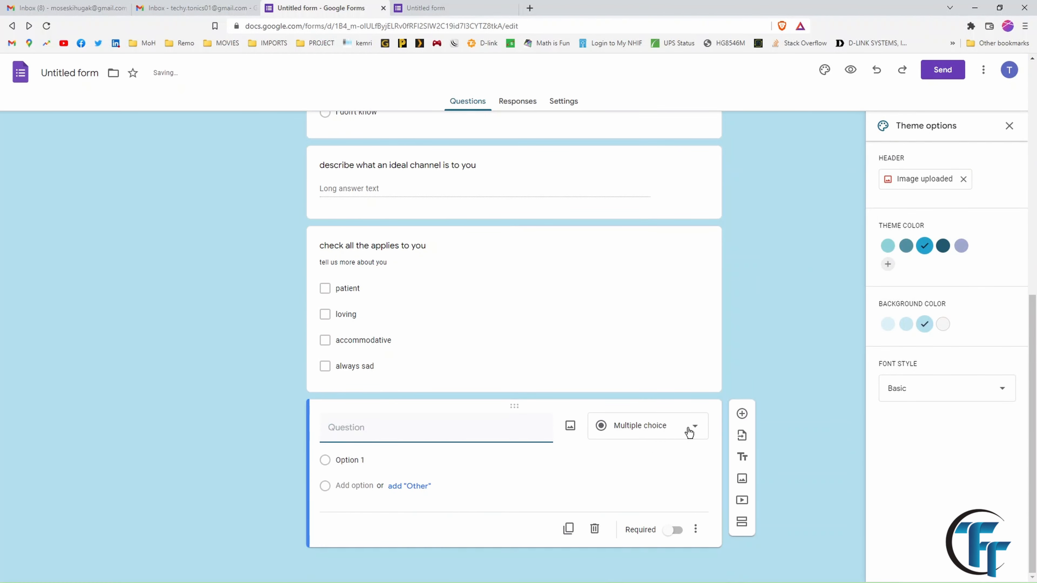
left_click(689, 432)
left_click(653, 363)
left_click(426, 432)
type("select your gender")
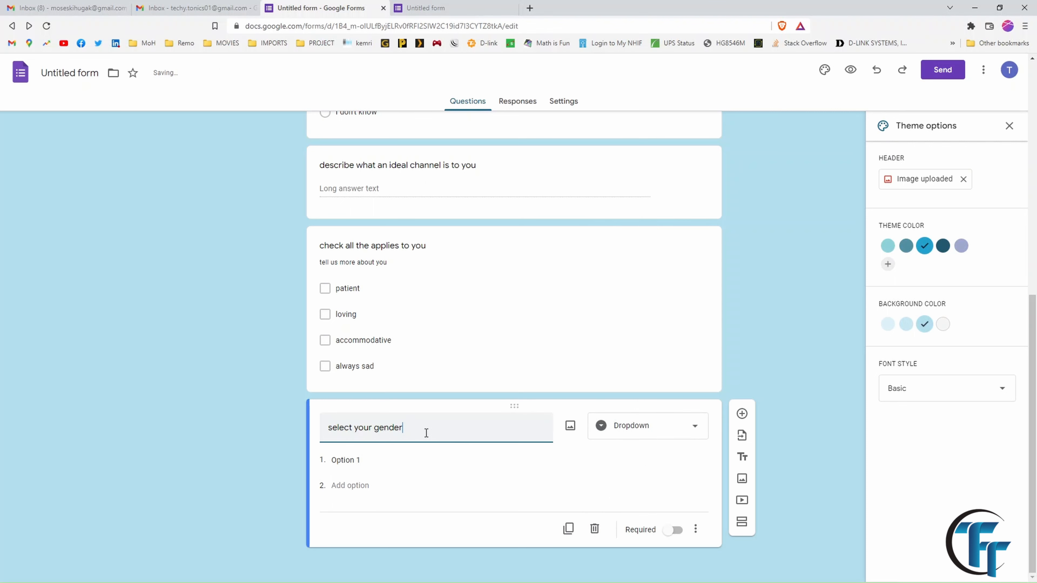
- Give the gender dropdown the options "female", "male" and "i want to skip this one"
left_click(366, 461)
type("female")
key("Return")
type("male")
key("Return")
type("i want to skip this one")
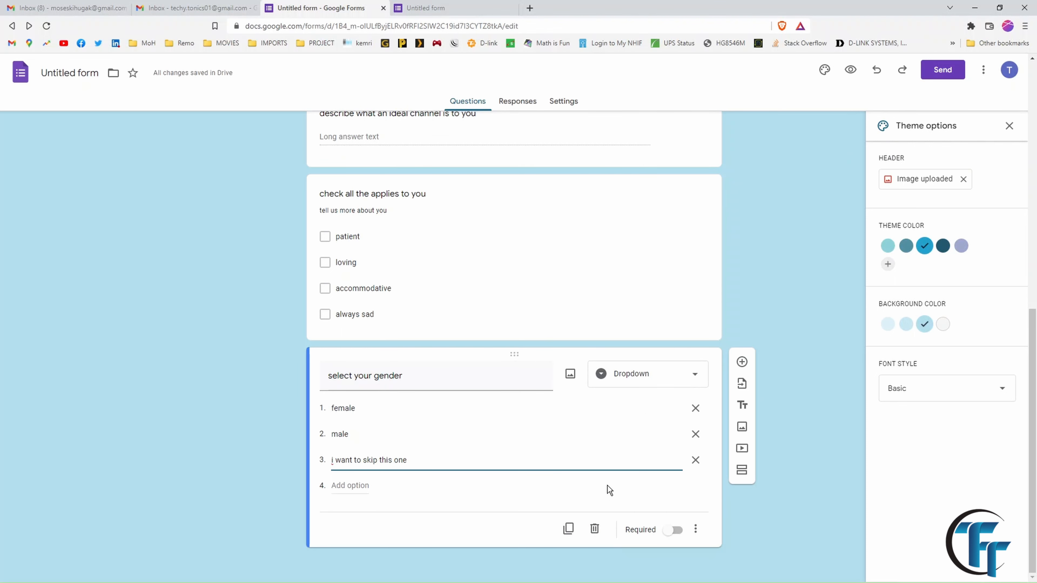
left_click(598, 485)
- Reload the form preview and choose "female" in the new gender dropdown
key("ctrl+Tab")
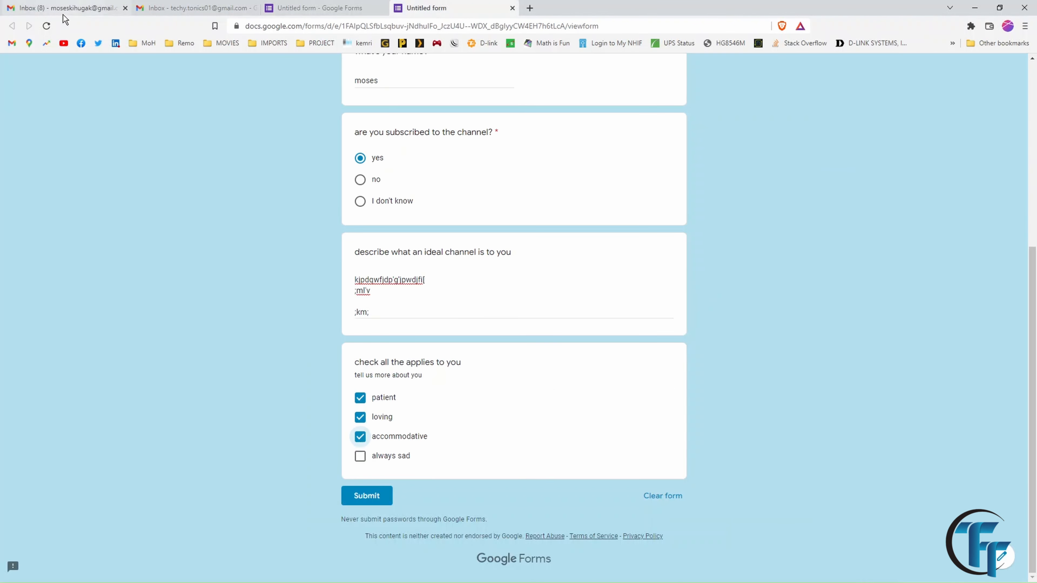
left_click(46, 26)
scroll(494, 294, "down", 10)
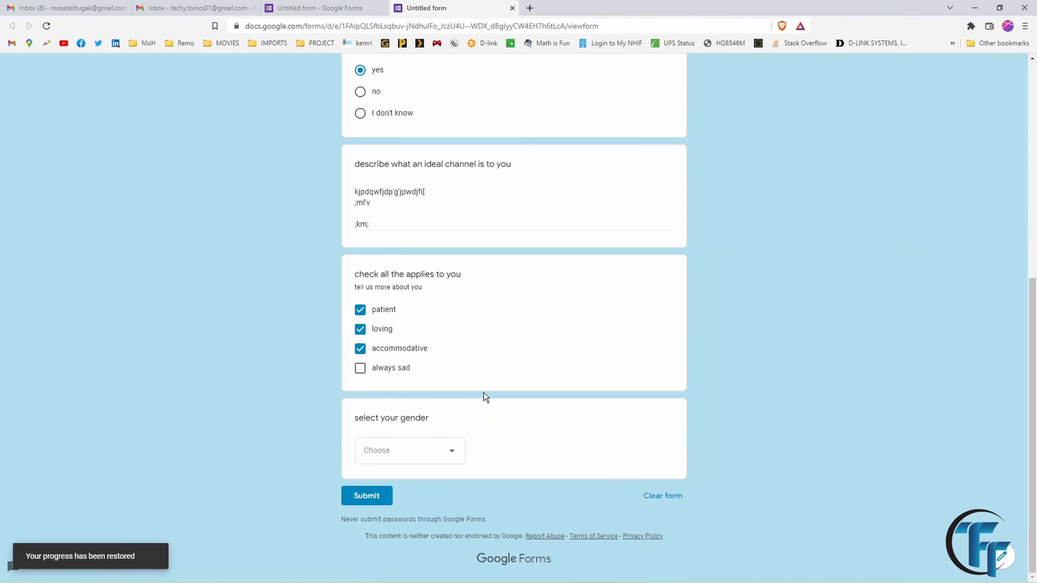
left_click_drag(485, 397, 447, 459)
left_click(452, 457)
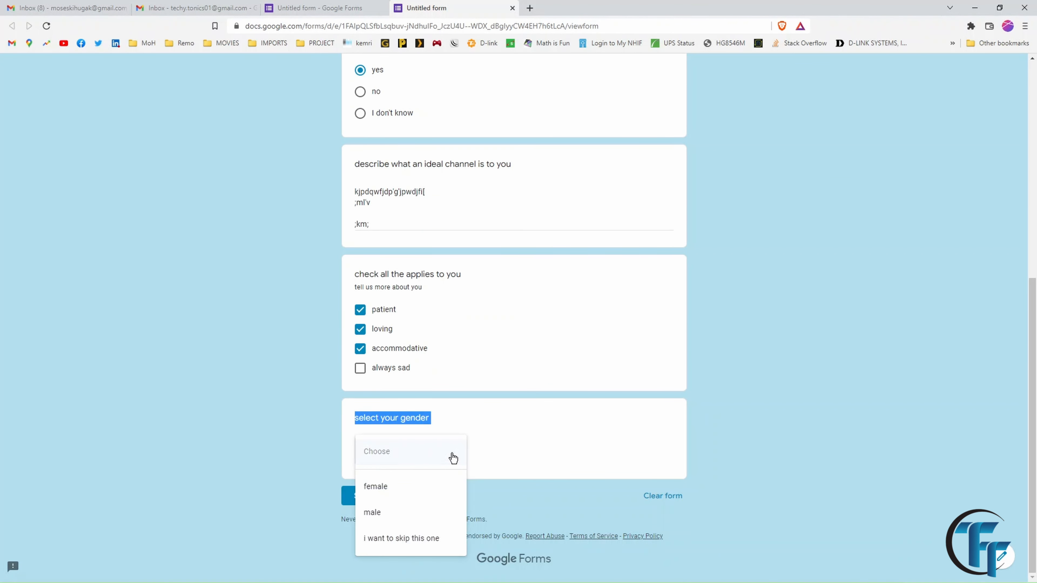
left_click(409, 494)
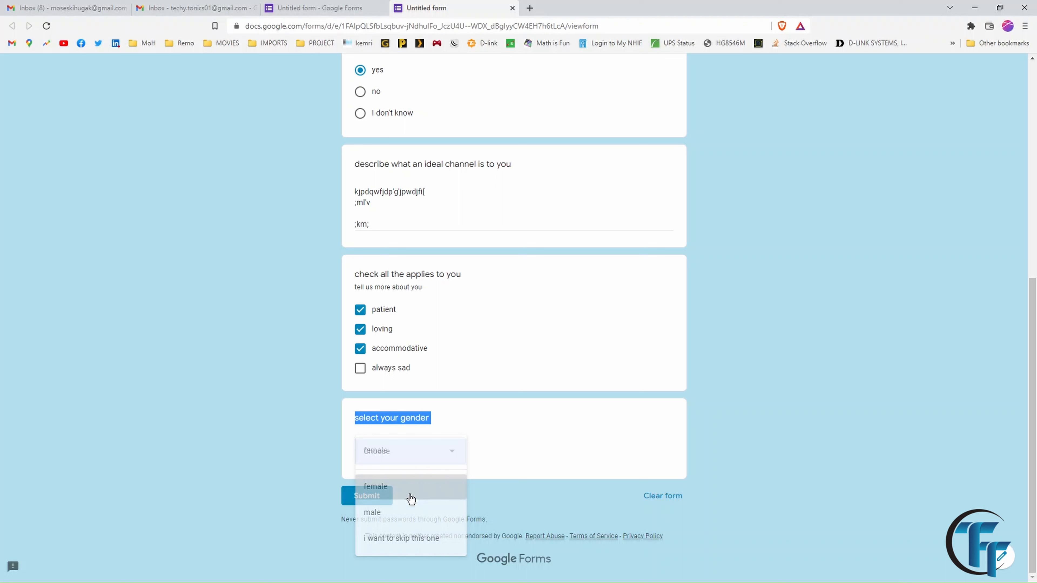
- Try the options "male" and "i want to skip this one" in the preview's gender dropdown, finishing with "male" selected
left_click(450, 458)
left_click(430, 480)
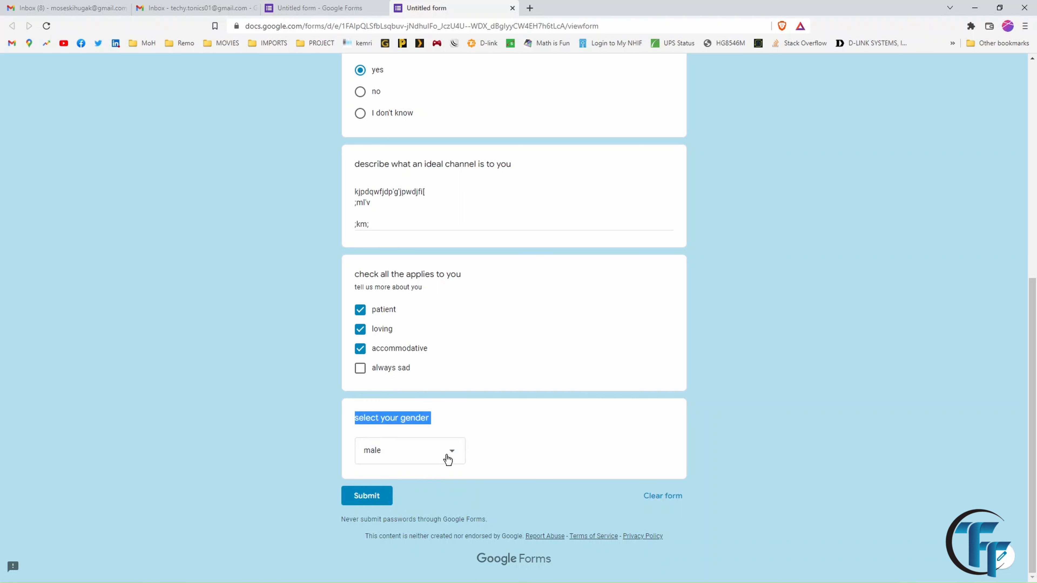
left_click(448, 459)
left_click(435, 480)
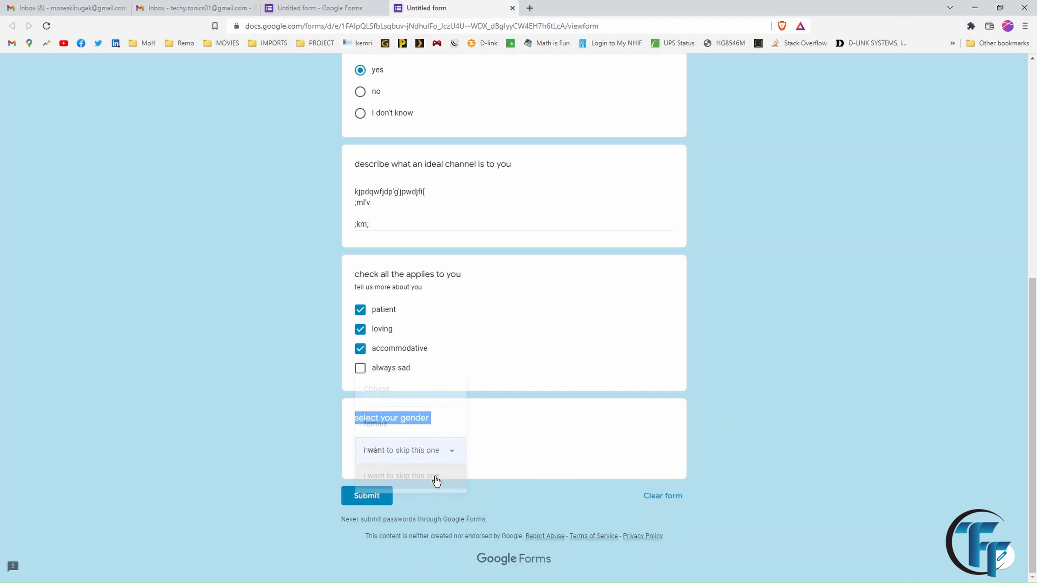
left_click(434, 454)
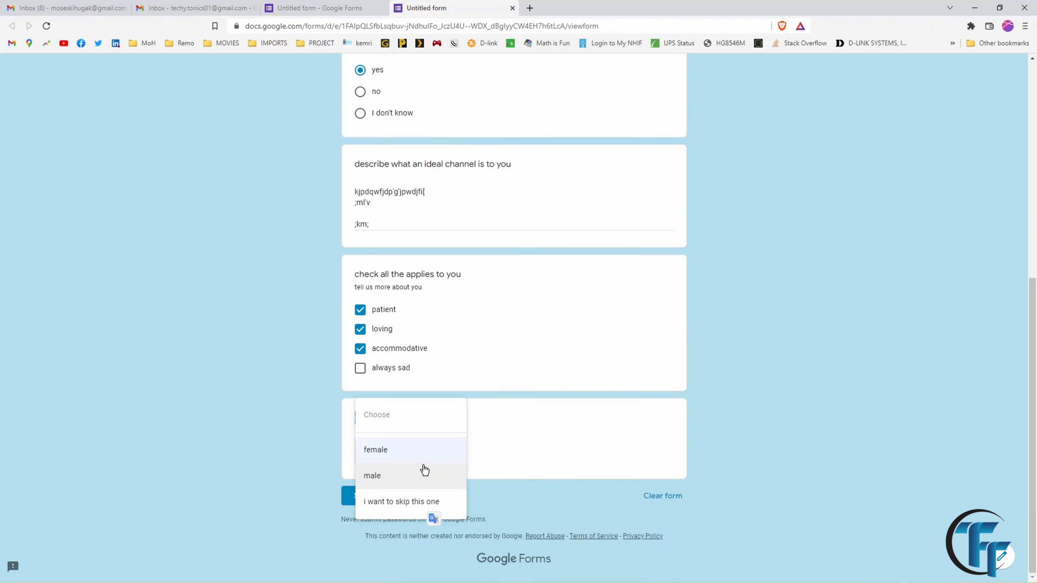
left_click(423, 476)
scroll(200, 302, "up", 5)
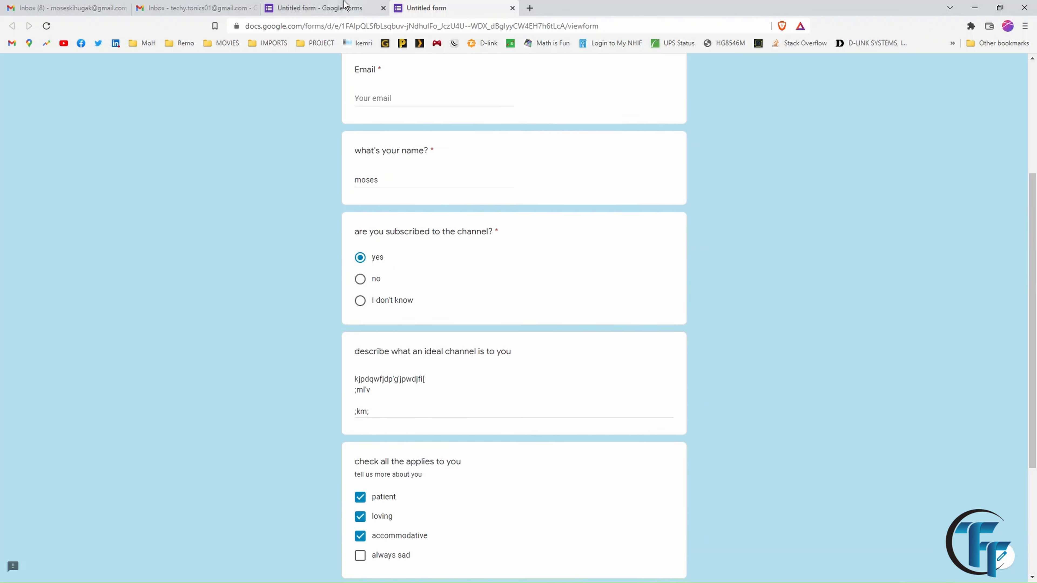
- Return to the form editor and add a File upload question, agreeing to let respondents upload files to Drive
left_click(345, 4)
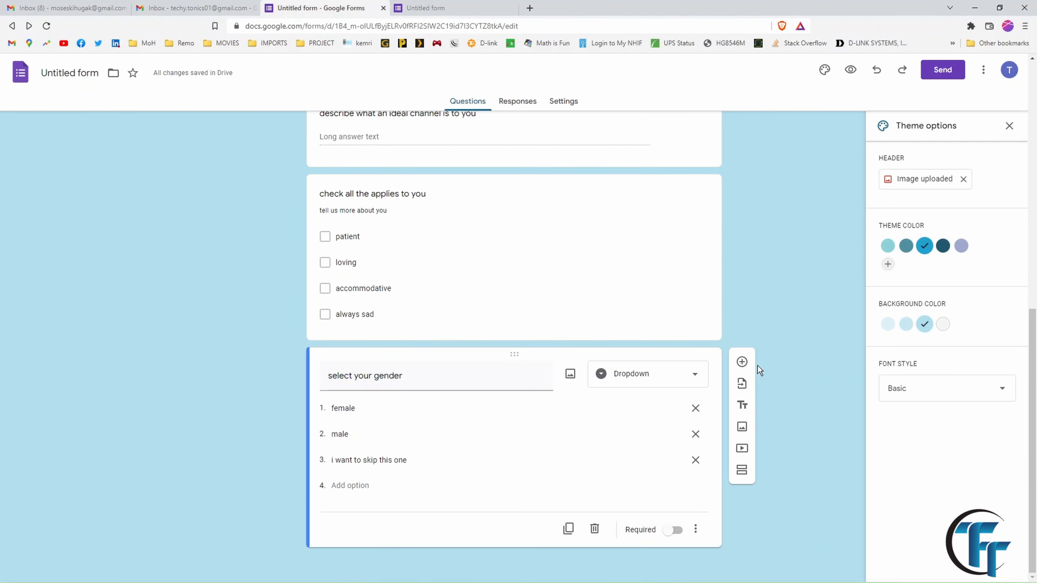
left_click(742, 361)
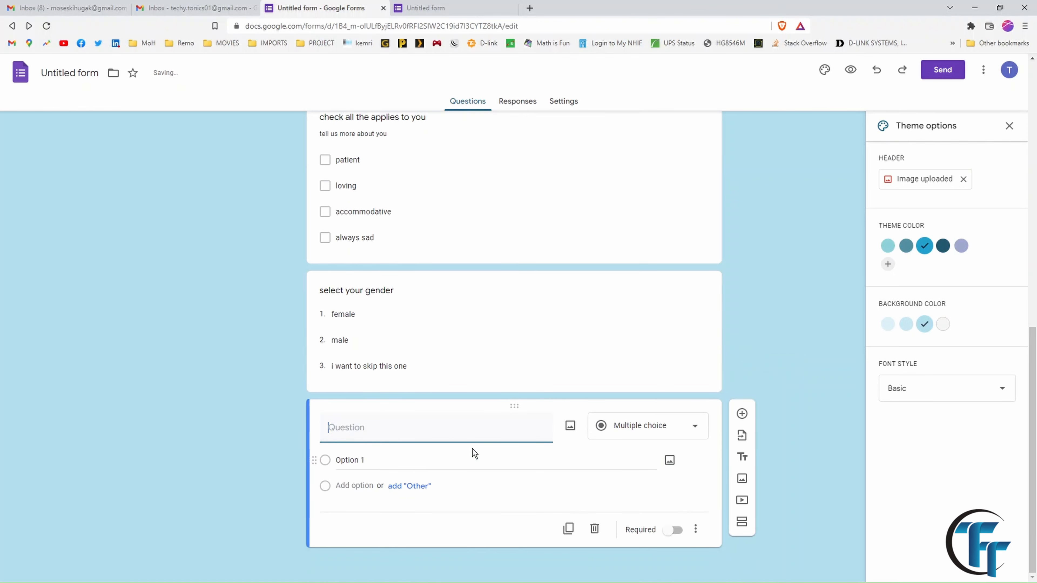
left_click(659, 434)
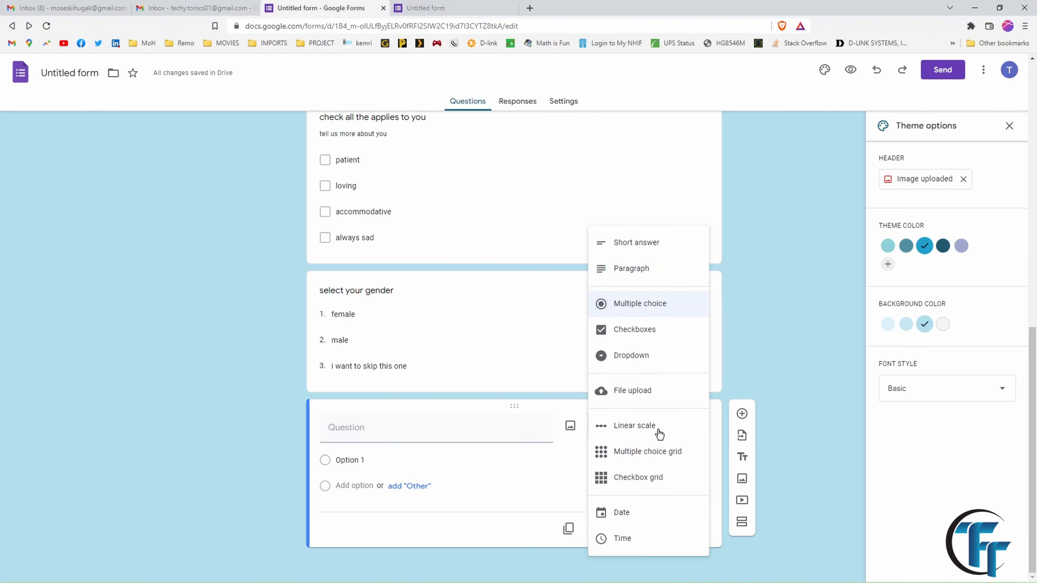
left_click(647, 390)
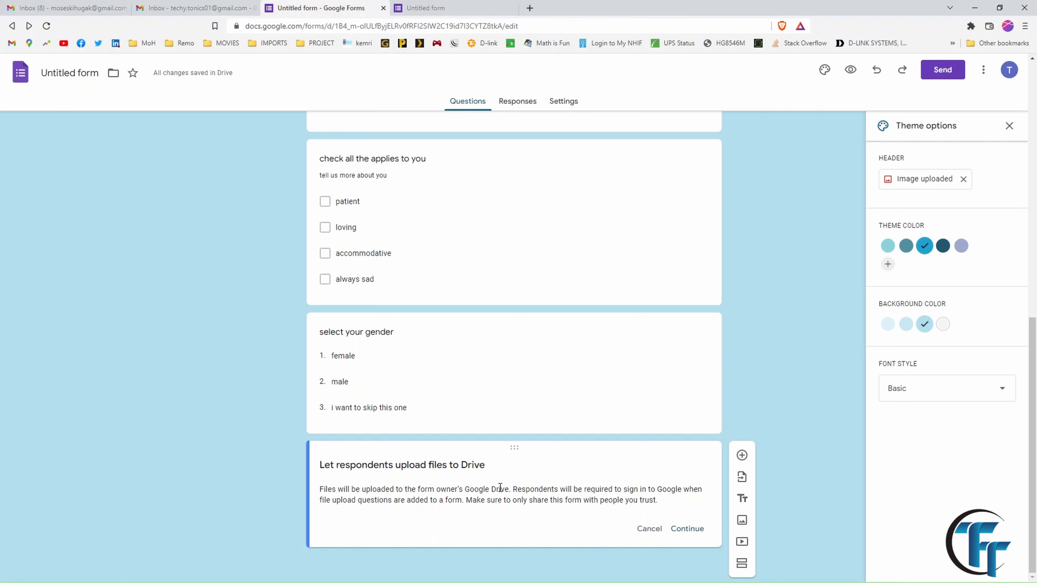
left_click(688, 529)
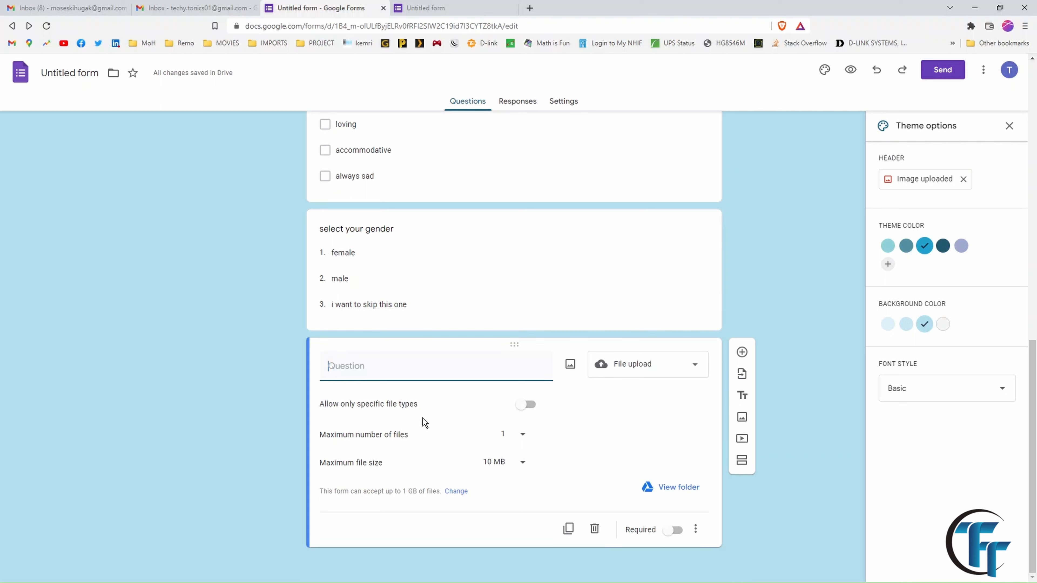
- Restrict the file upload question to specific file types, allowing only Image and PDF
left_click(528, 406)
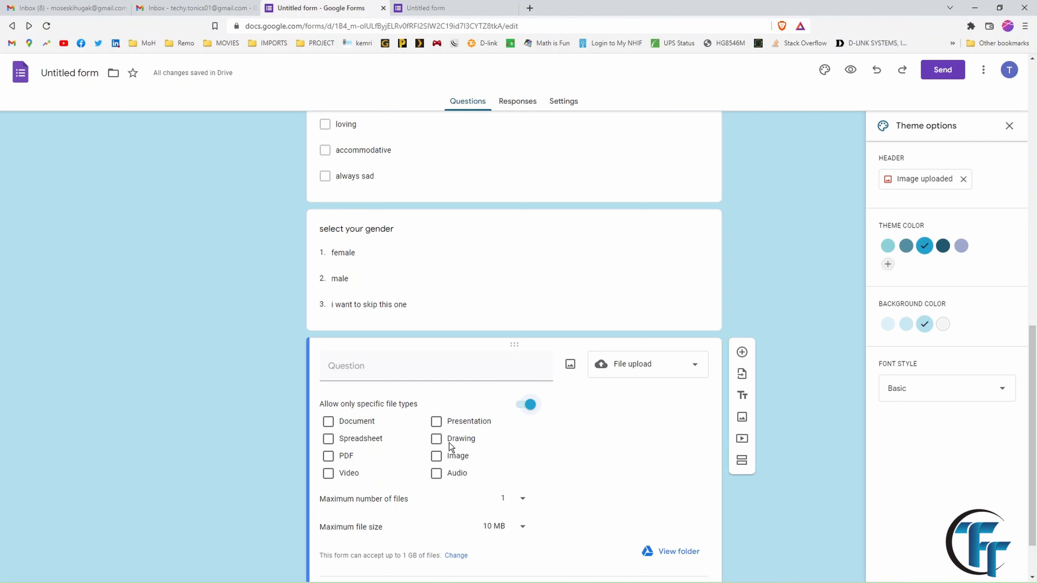
left_click(436, 456)
left_click(328, 457)
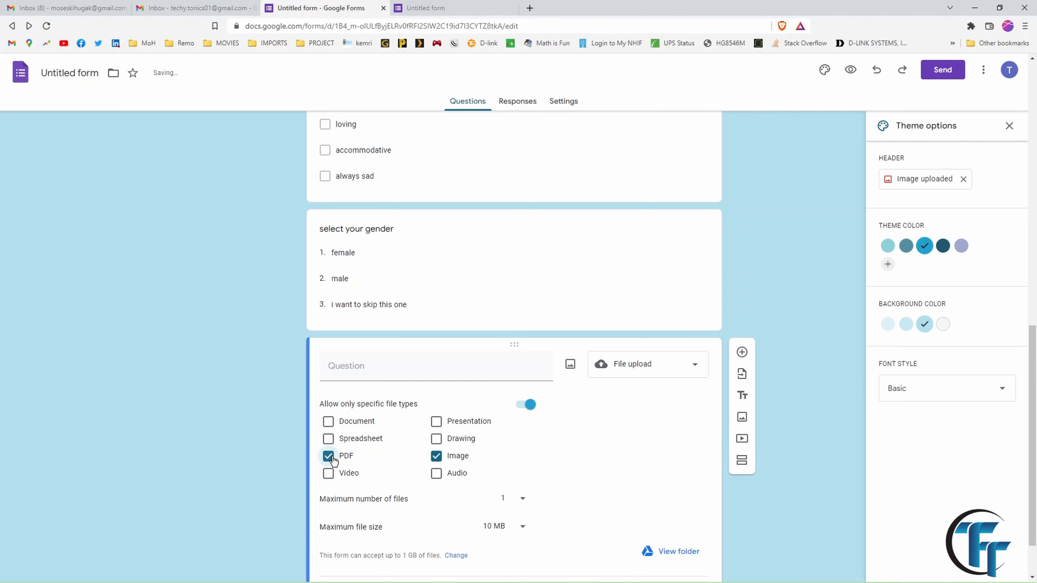
- Set the file upload question's maximum file size to 100 MB and its maximum number of files to 5
scroll(503, 469, "down", 2)
left_click(517, 465)
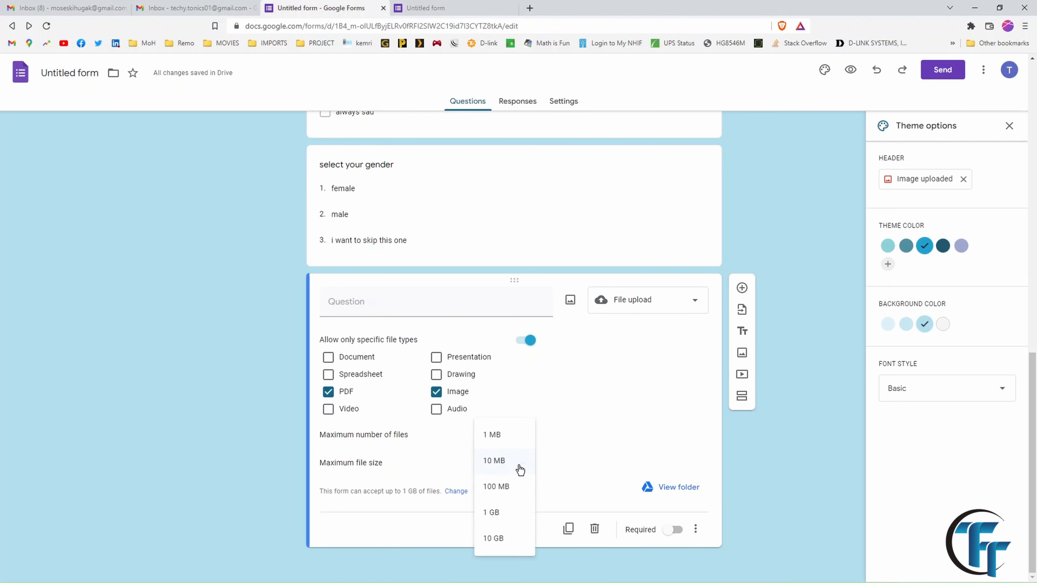
left_click(510, 494)
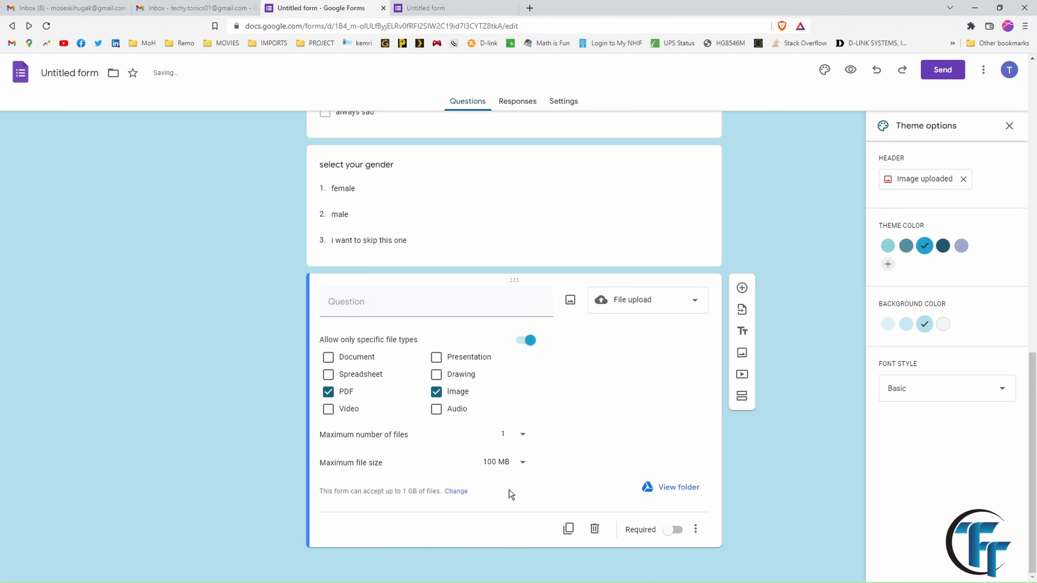
left_click(522, 434)
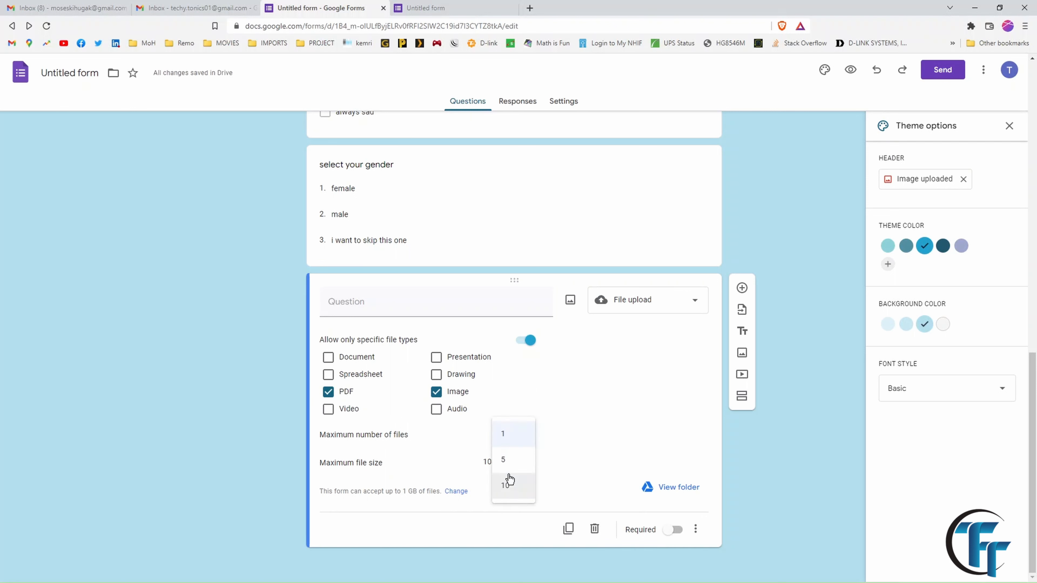
left_click(514, 466)
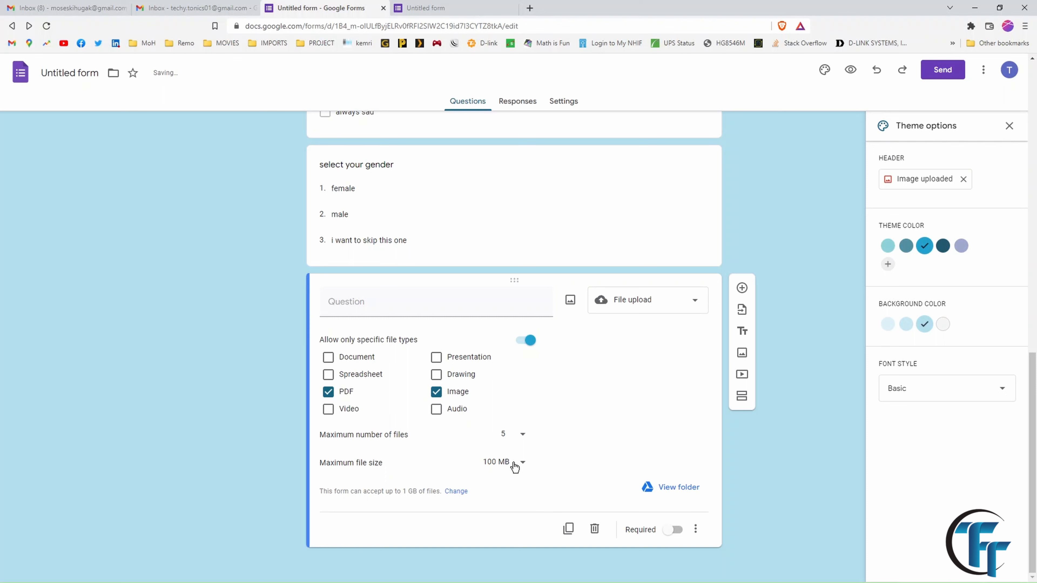
- Switch to the form preview and try adding a file in the new file upload question
left_click(426, 8)
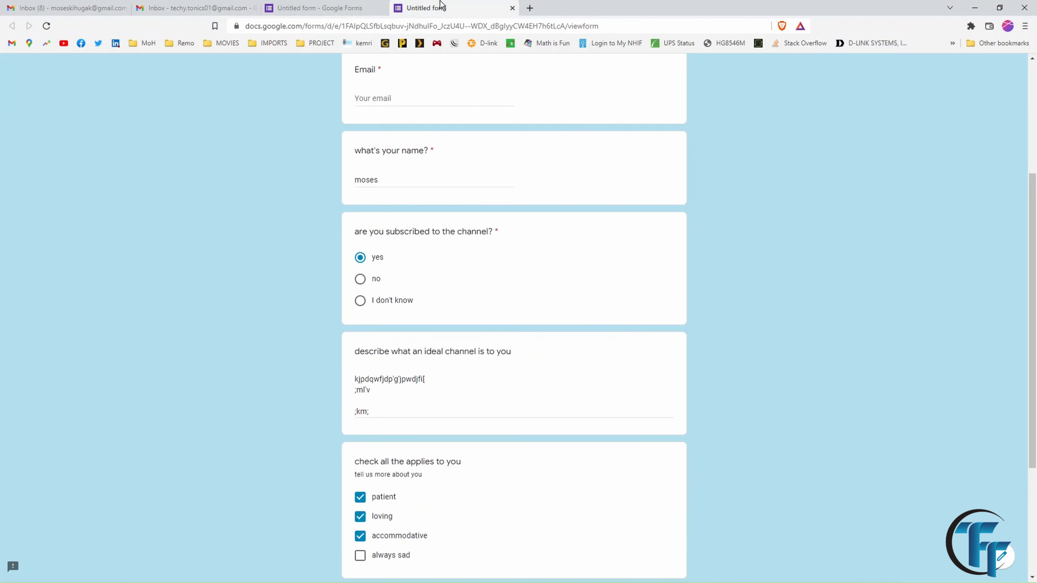
scroll(393, 460, "down", 5)
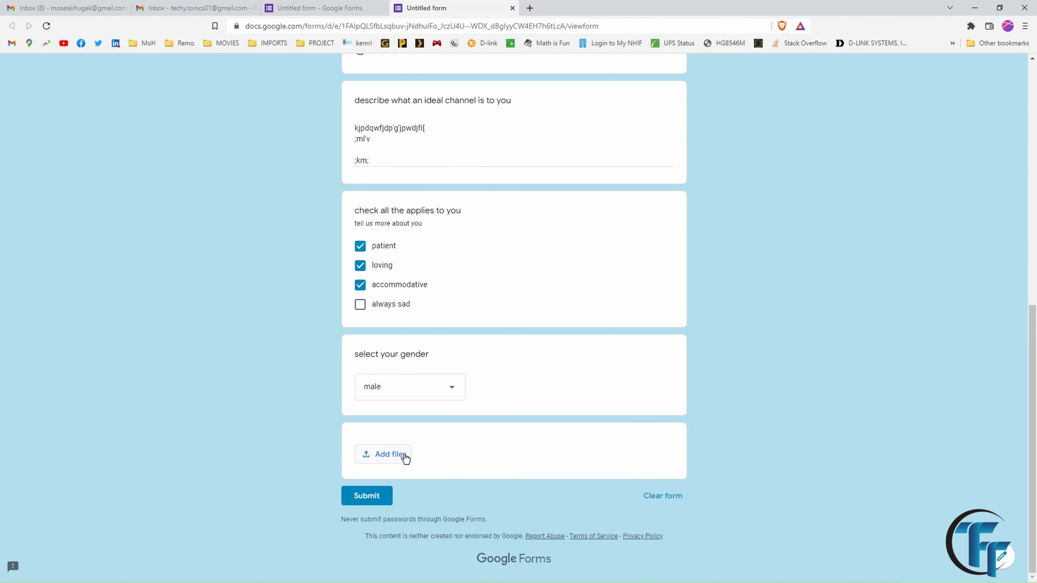
left_click(391, 455)
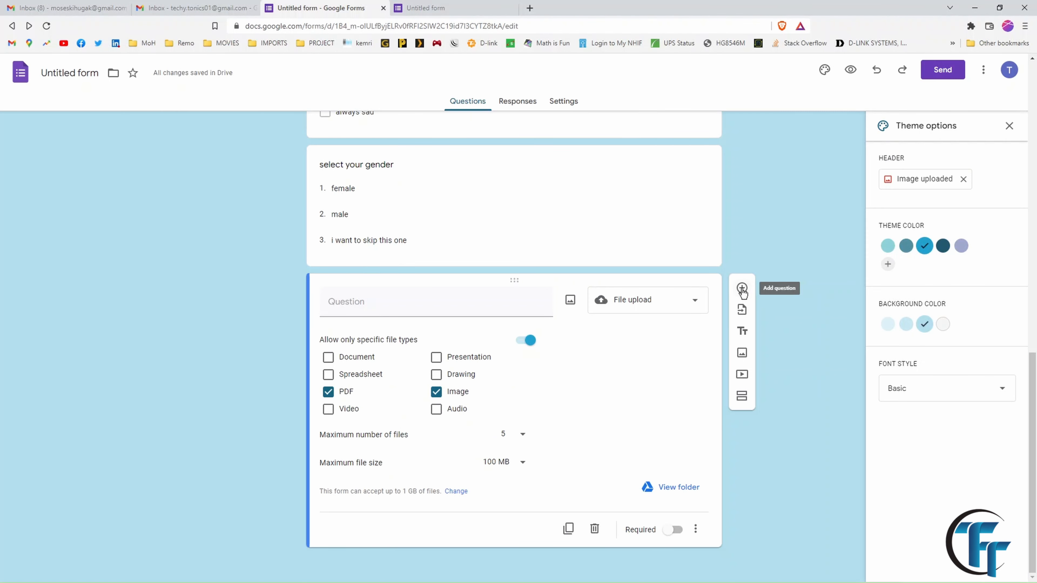
- Add a Linear scale question reading "in a scale of 1 to 10 rate the channel"
left_click(742, 290)
left_click(651, 425)
left_click(655, 426)
left_click(391, 432)
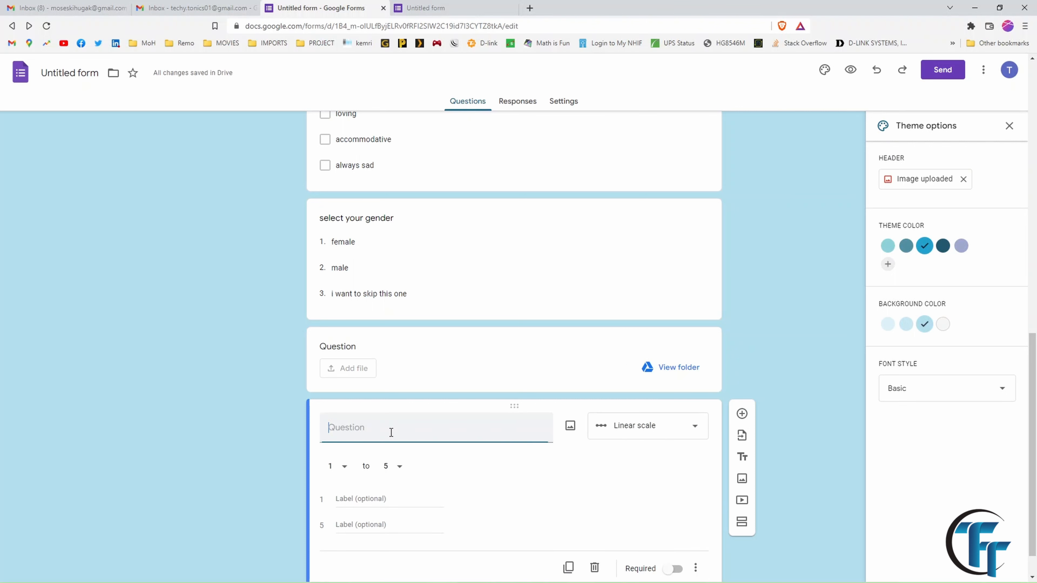
type("in a scale of 1 to 10 rate the channel")
- Extend the rating scale to 10 and label 1 as "terrible channel" and 10 as "best channel"
left_click(398, 428)
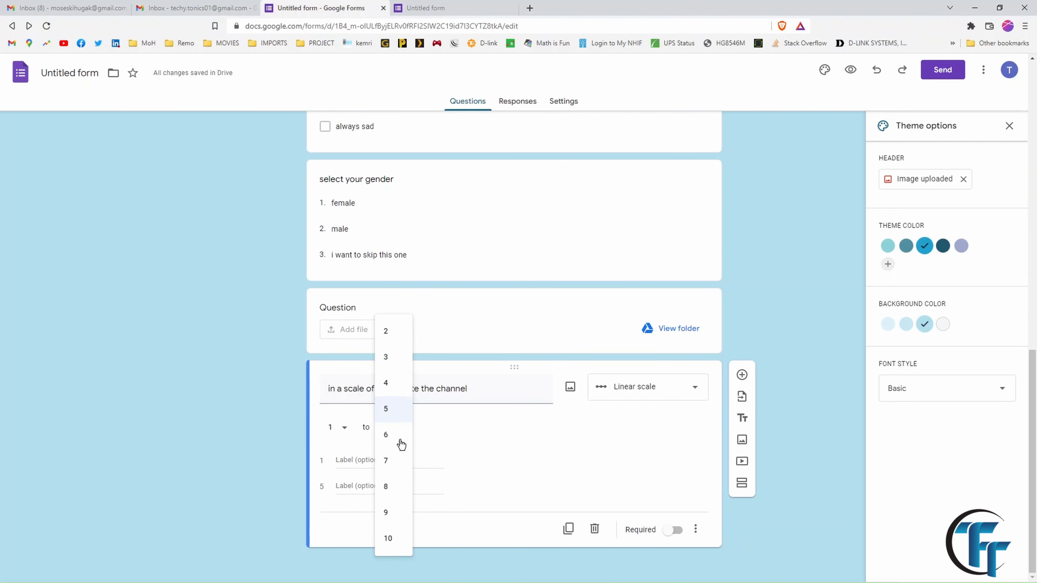
left_click(388, 539)
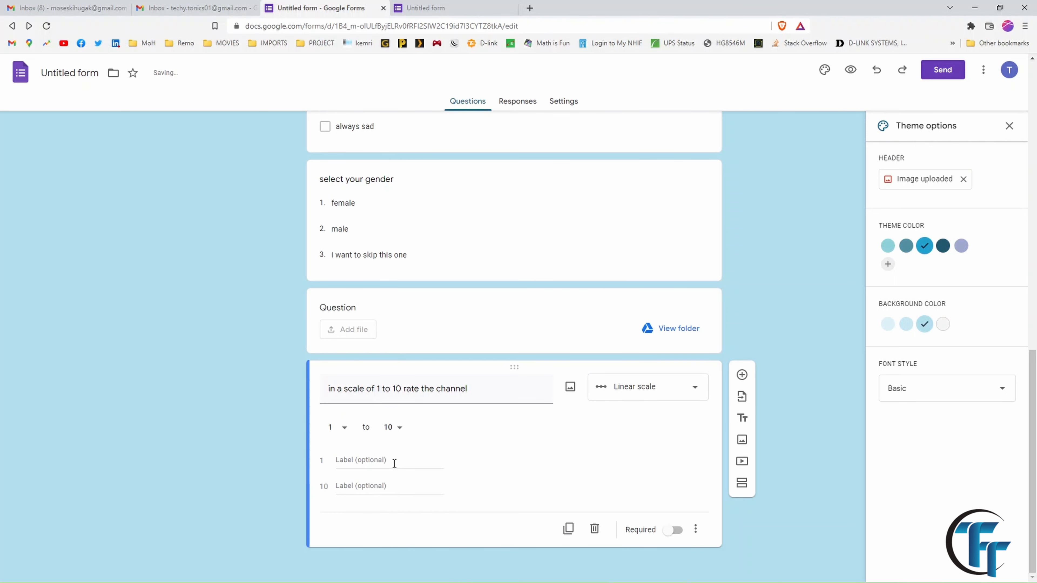
left_click(395, 462)
type("terrible channel")
left_click(396, 486)
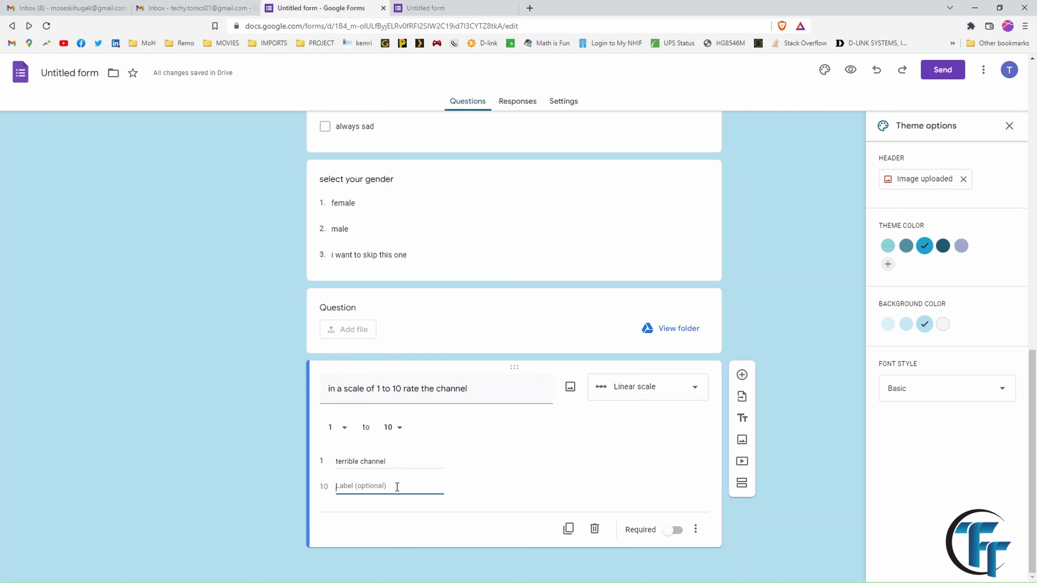
type("best channel")
left_click(476, 403)
scroll(477, 343, "up", 1)
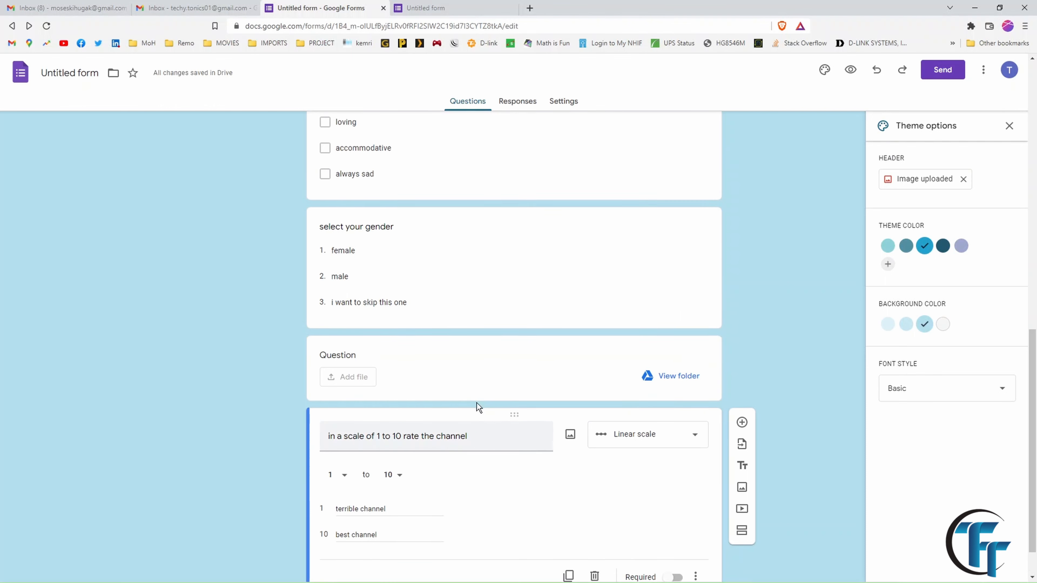
- In the form preview, try several ratings on the channel scale, including 8 and 2, and finish with 10
left_click(483, 5)
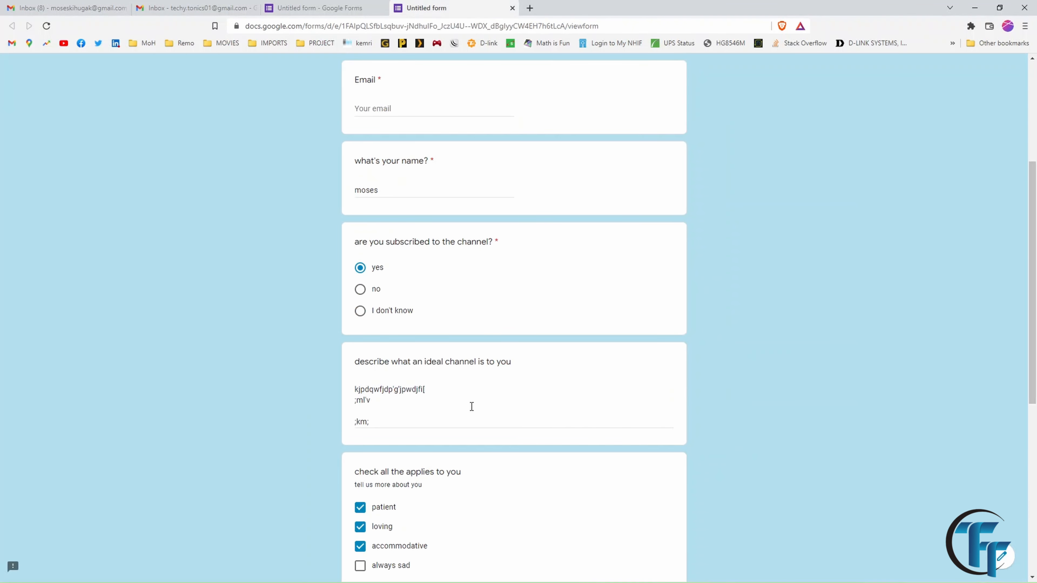
scroll(464, 293, "down", 9)
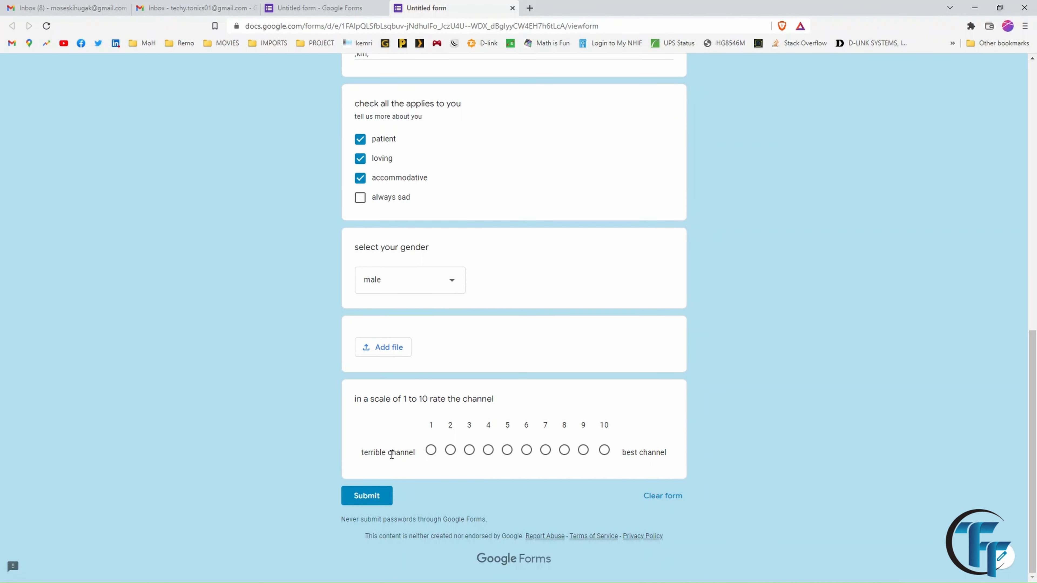
left_click(528, 450)
left_click(565, 450)
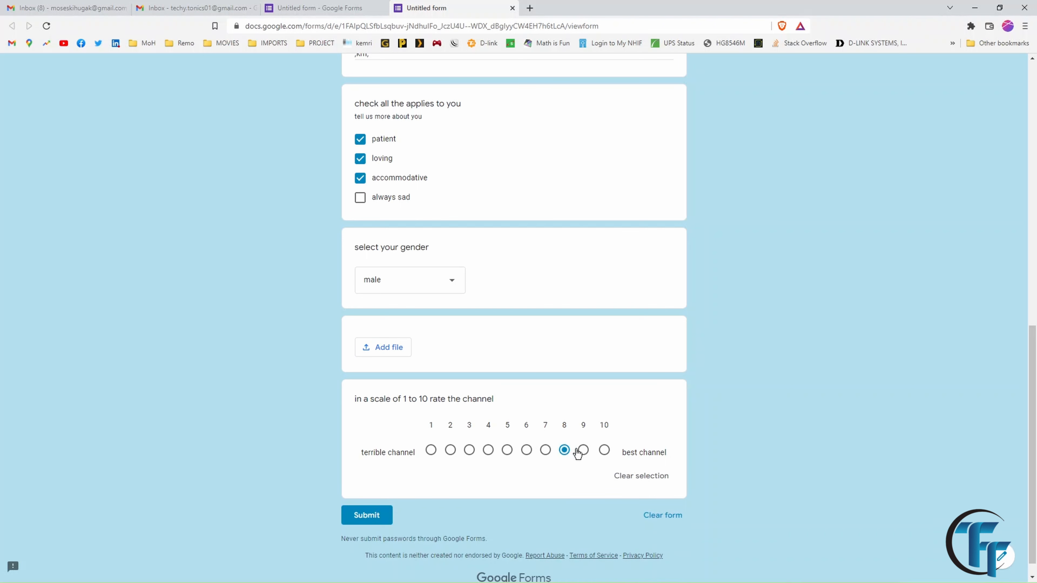
left_click(451, 450)
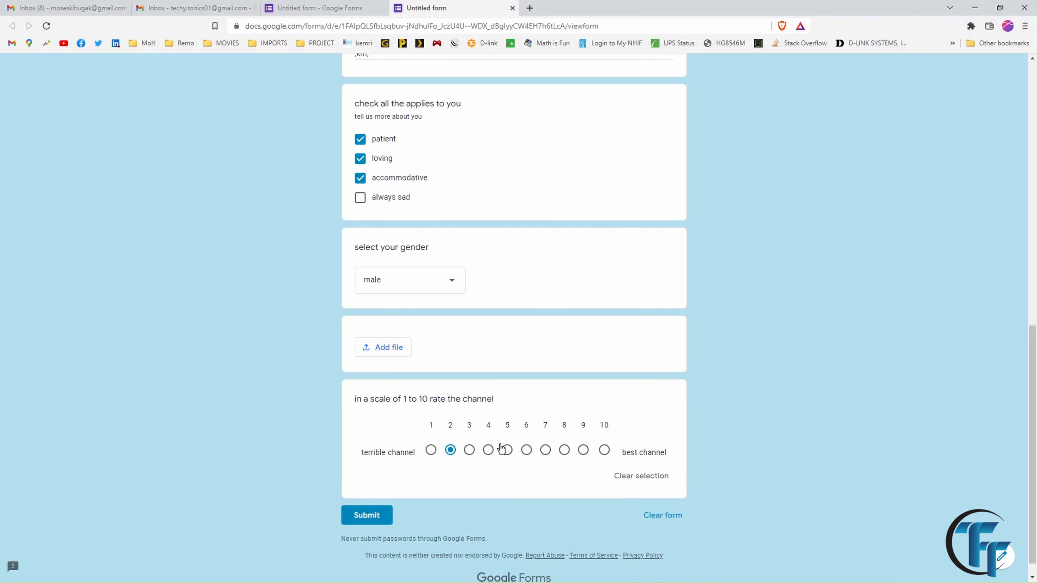
left_click(606, 450)
- Return to the form editor and add a Multiple choice grid question below the rating scale
key("ctrl+shift+Tab")
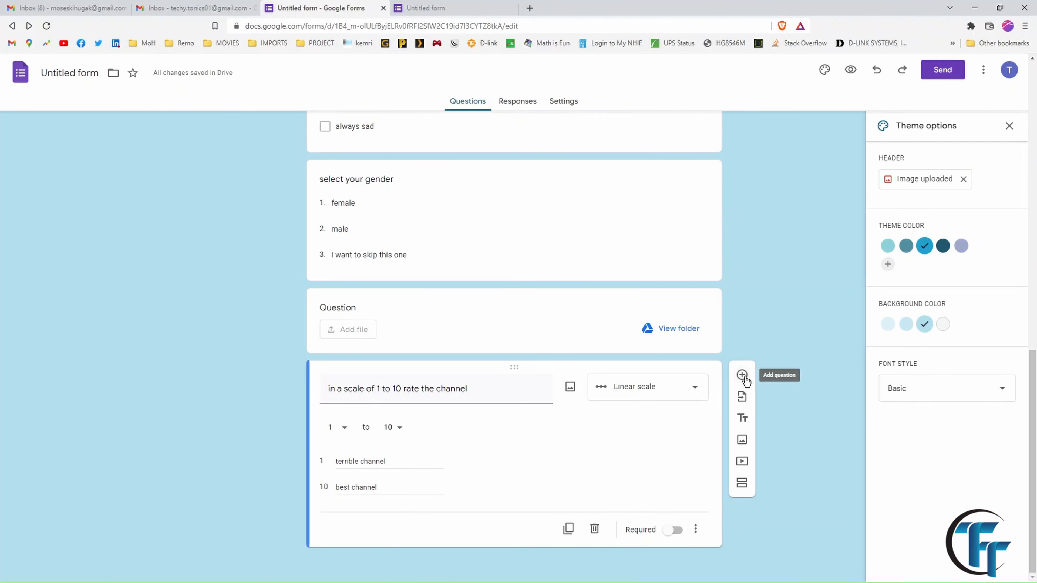
left_click(743, 376)
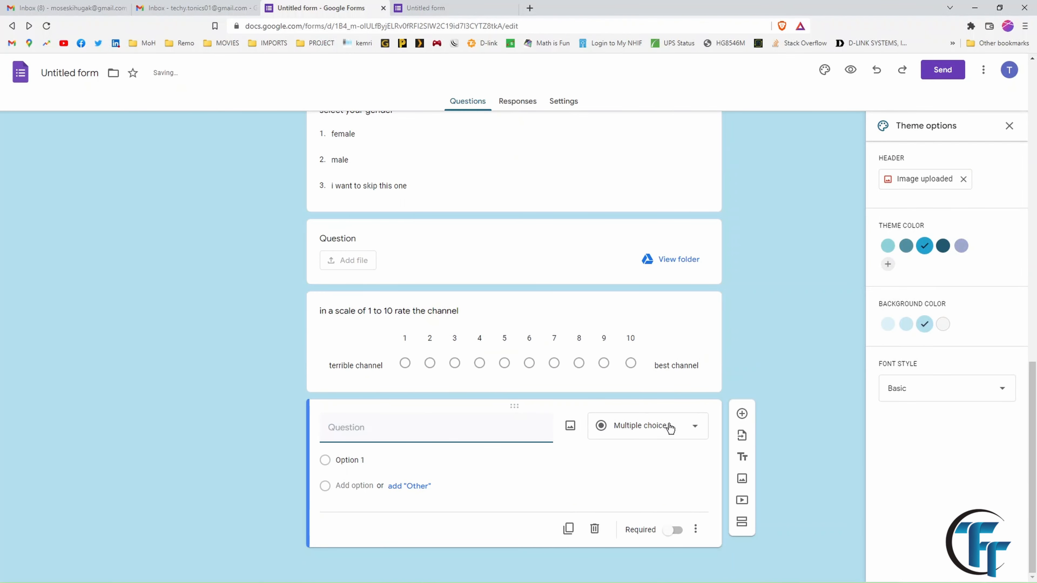
left_click(669, 429)
left_click(659, 452)
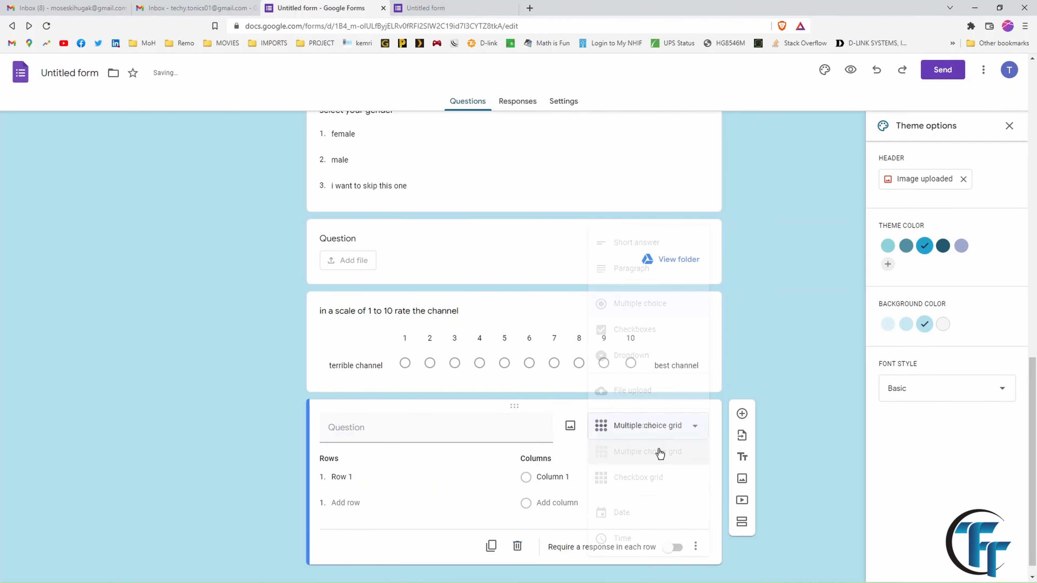
- Expand the multiple choice grid to seven rows, keeping the default row names
left_click(416, 470)
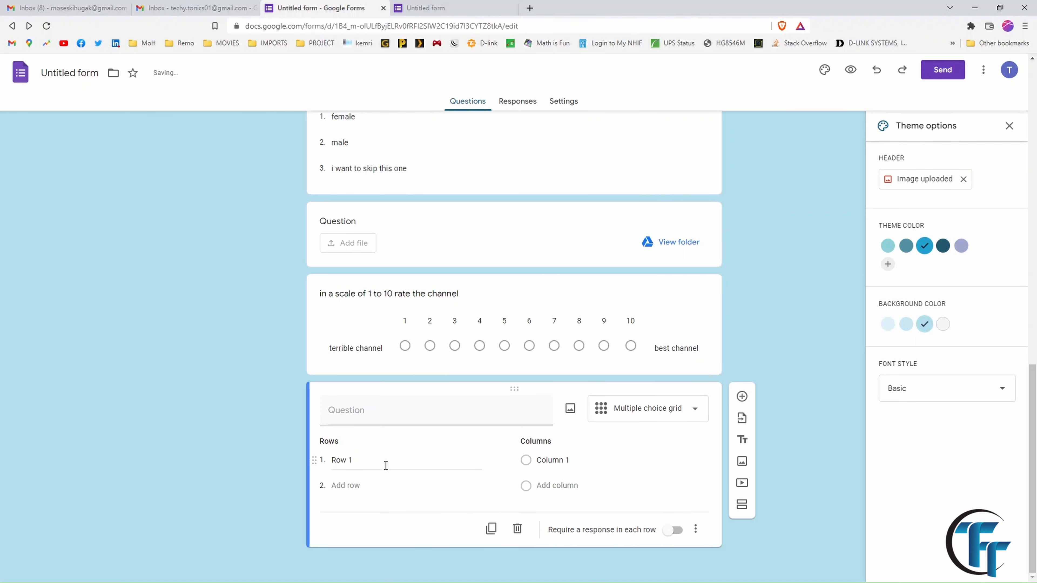
key("Return")
key("Return")
key("Return")
key("Return")
key("Return")
key("Return")
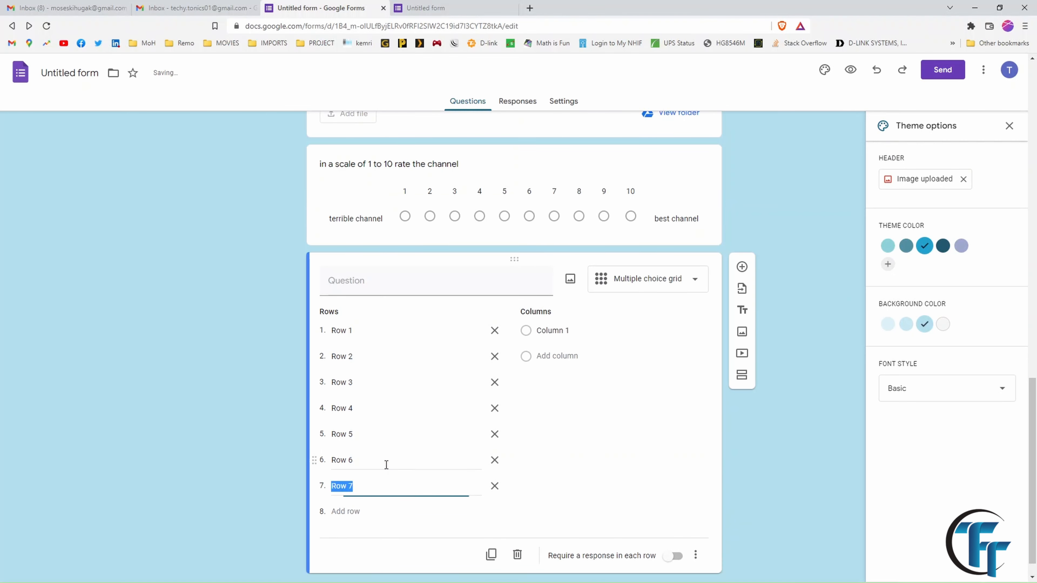
- Expand the multiple choice grid to seven columns, keeping the default column names
left_click(570, 333)
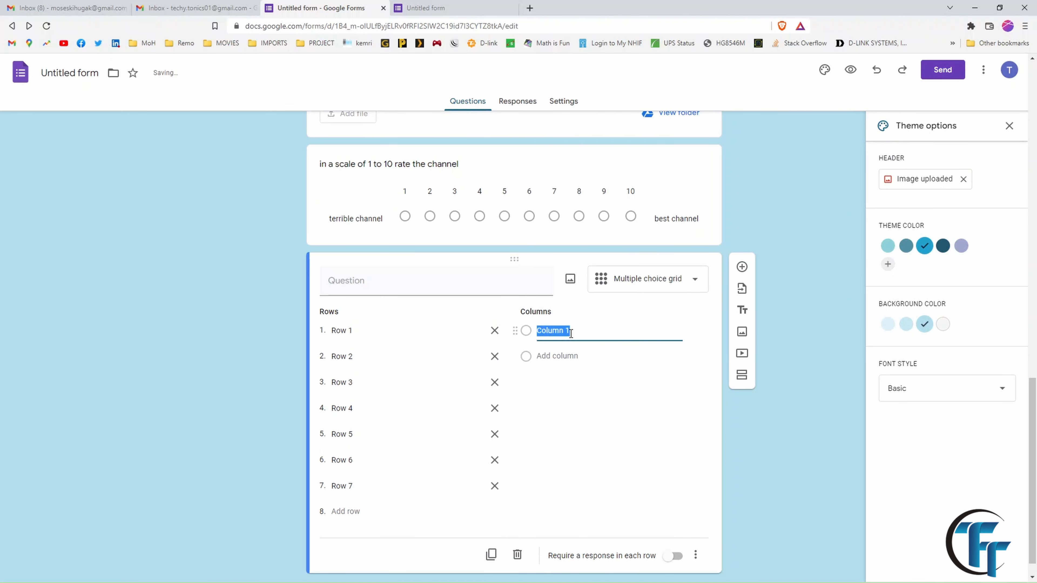
key("Return")
key("Return")
key("Return")
key("Return")
key("Return")
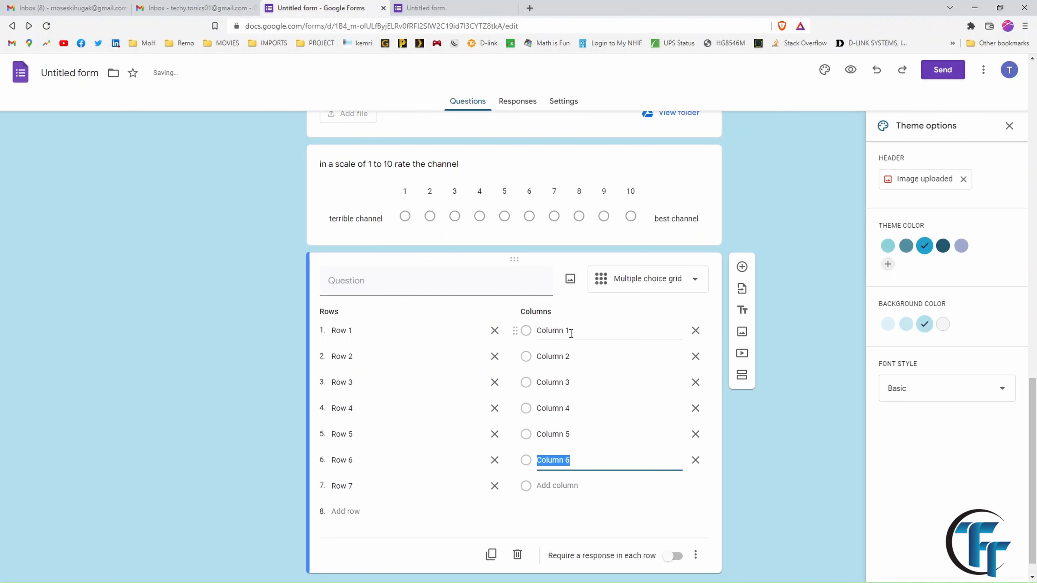
key("Return")
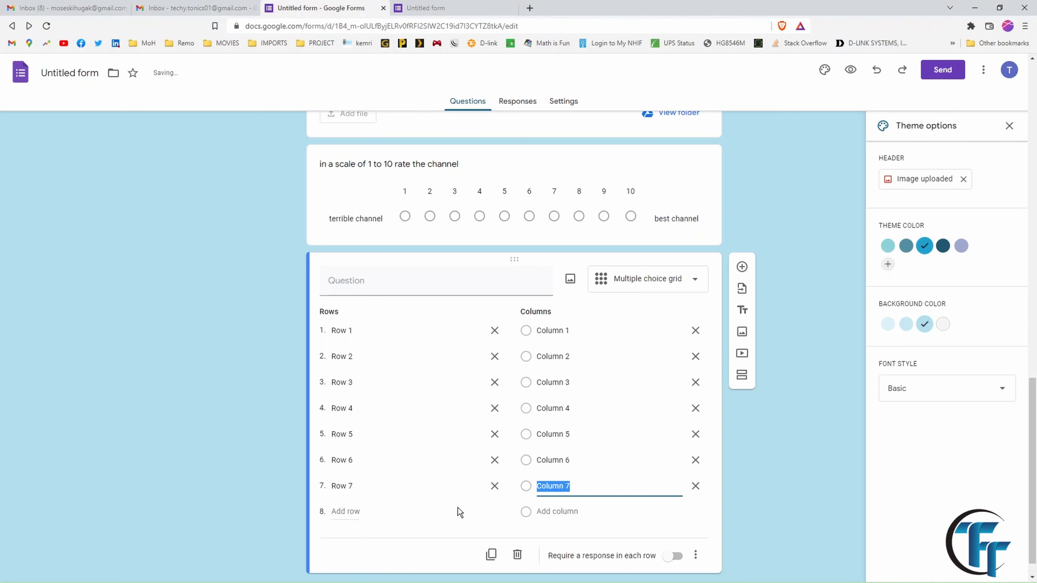
- Add a new question below the multiple choice grid and set its type to Checkbox grid
scroll(457, 508, "down", 1)
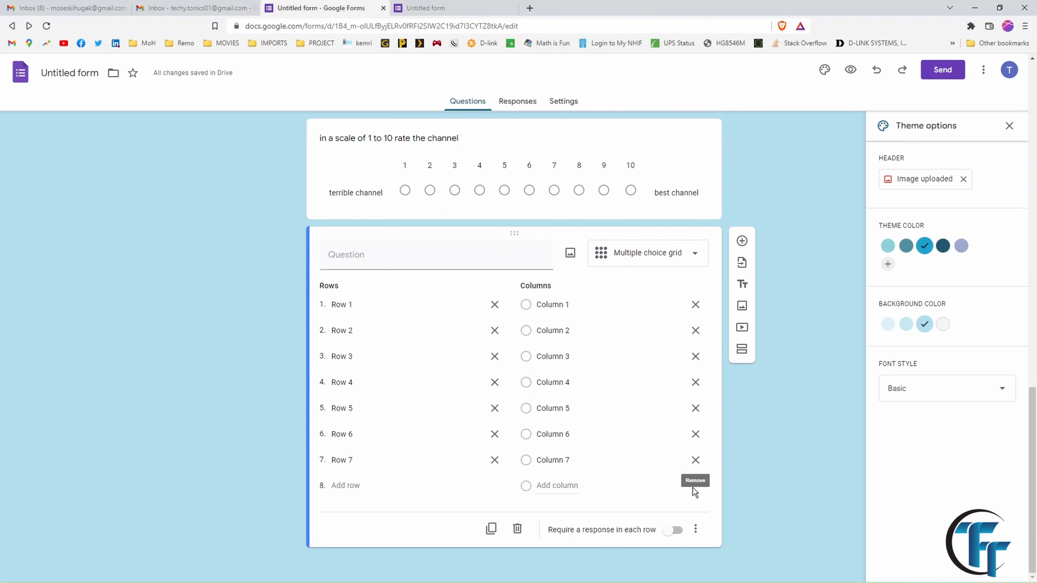
left_click(742, 241)
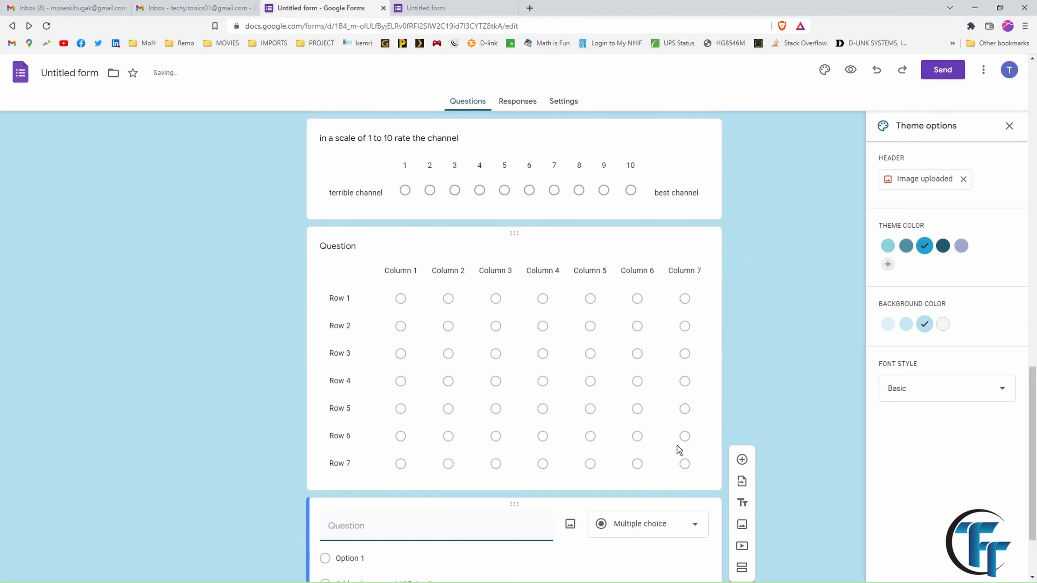
left_click(686, 434)
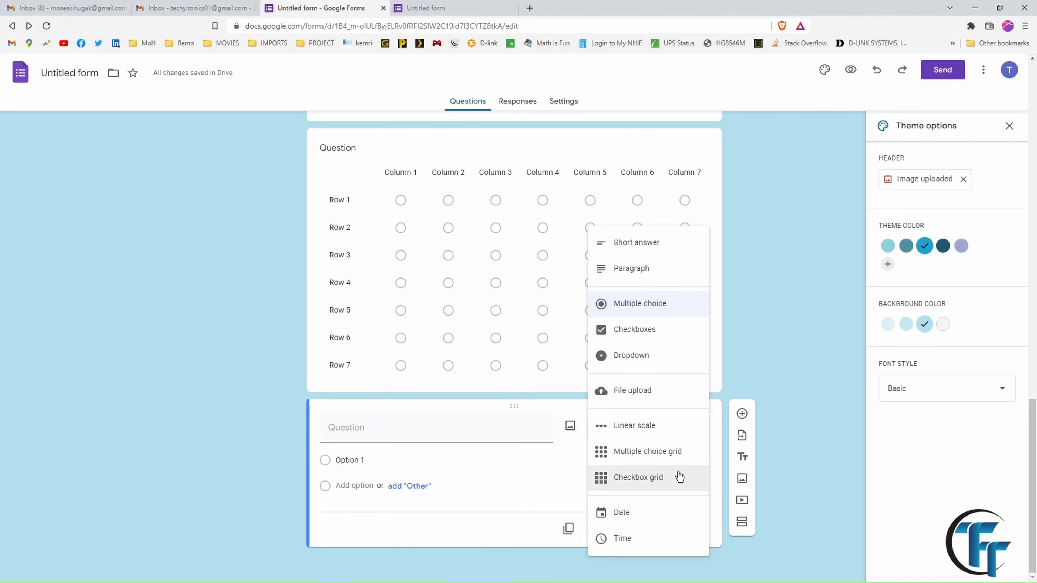
left_click(679, 477)
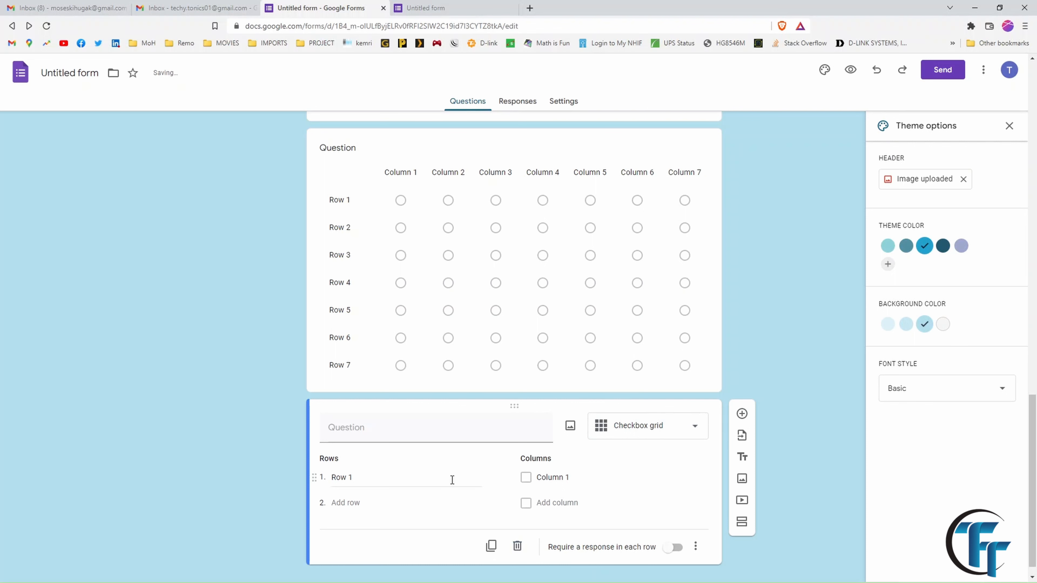
- Expand the checkbox grid to seven rows, keeping the default row names
left_click(452, 480)
key("Return")
key("Return")
key("Return")
key("Return")
key("Return")
key("Return")
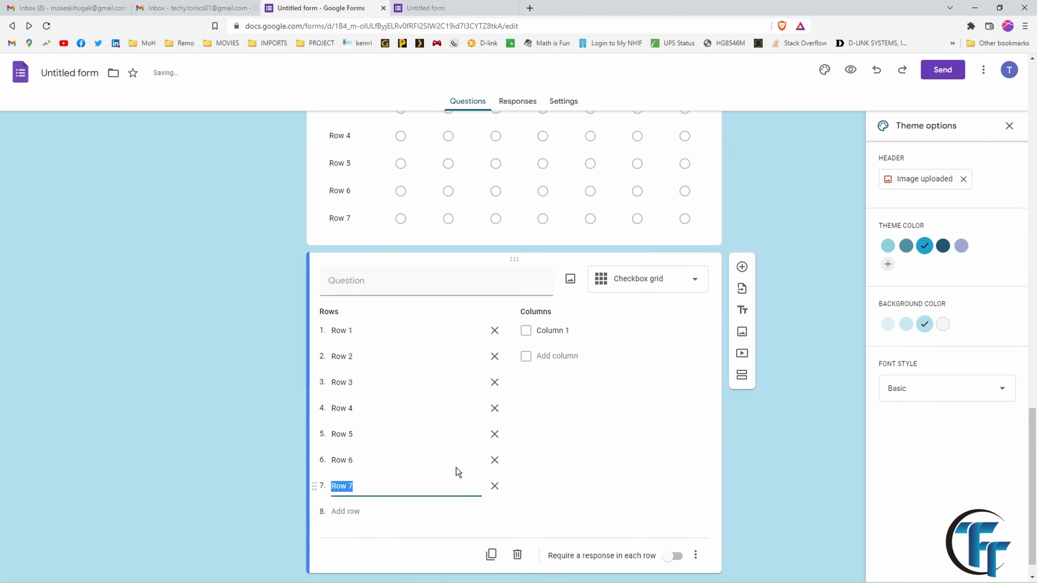
- Expand the checkbox grid to seven columns, keeping the default column names
left_click(558, 330)
key("Return")
key("Return")
key("Return")
key("Return")
key("Return")
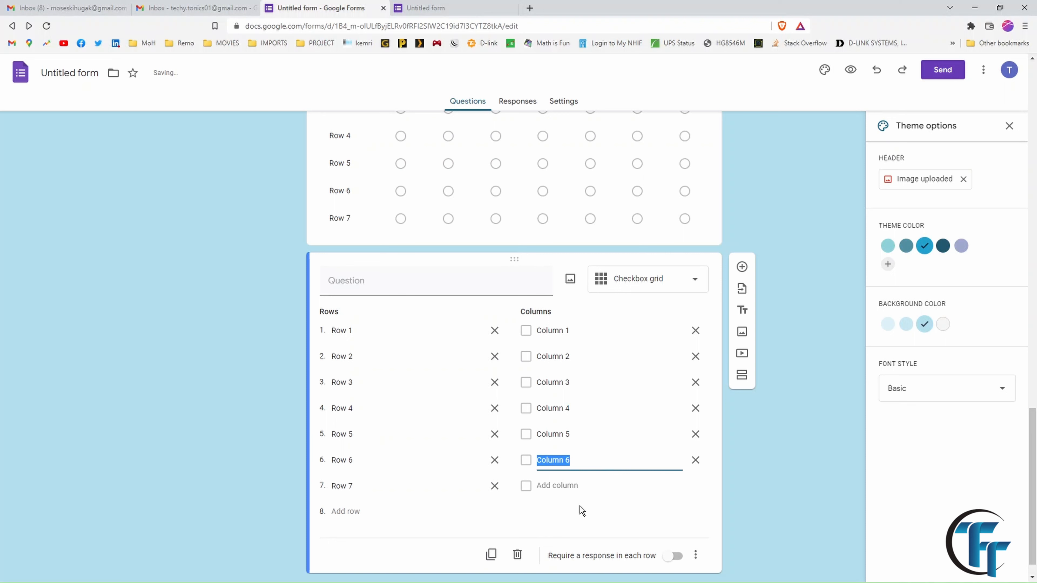
key("Return")
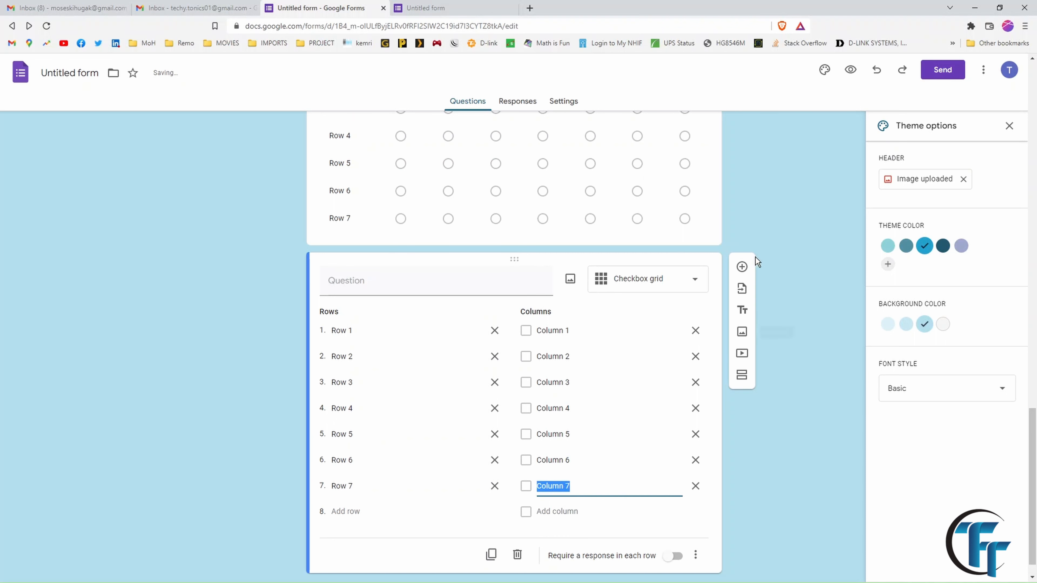
- Add a Date question below the checkbox grid titled "what's your birthday?"
left_click(744, 265)
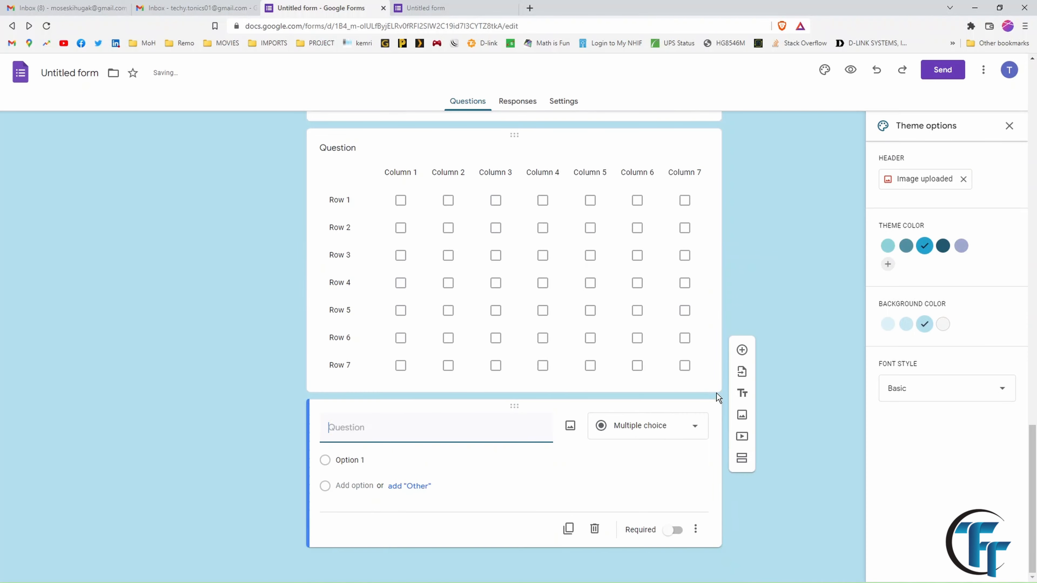
left_click(654, 426)
left_click(631, 511)
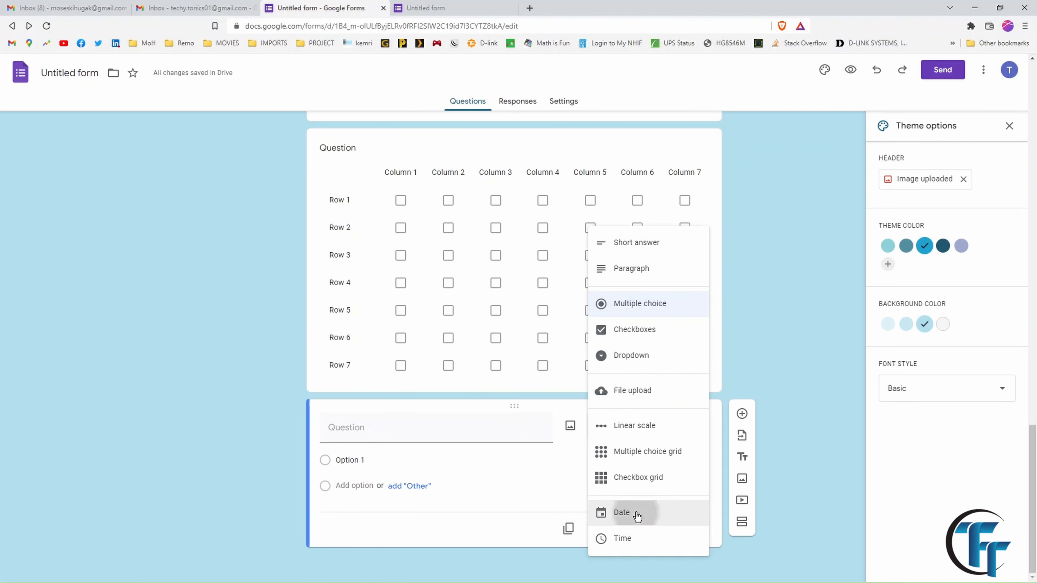
left_click(466, 457)
type("what's your birthday?")
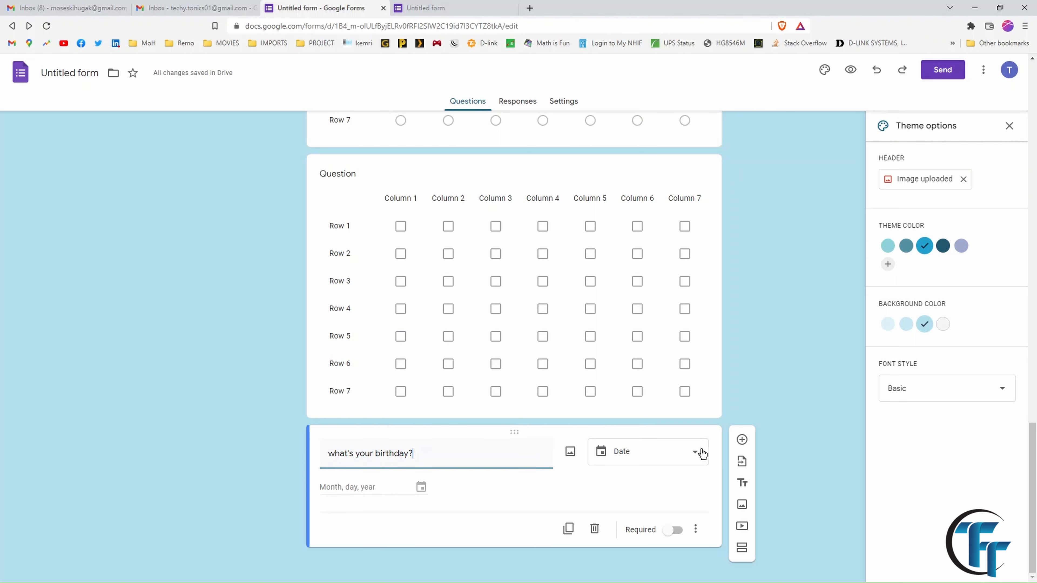
- Add a Time question below the birthday question titled "what time do you watch online content"
left_click(742, 440)
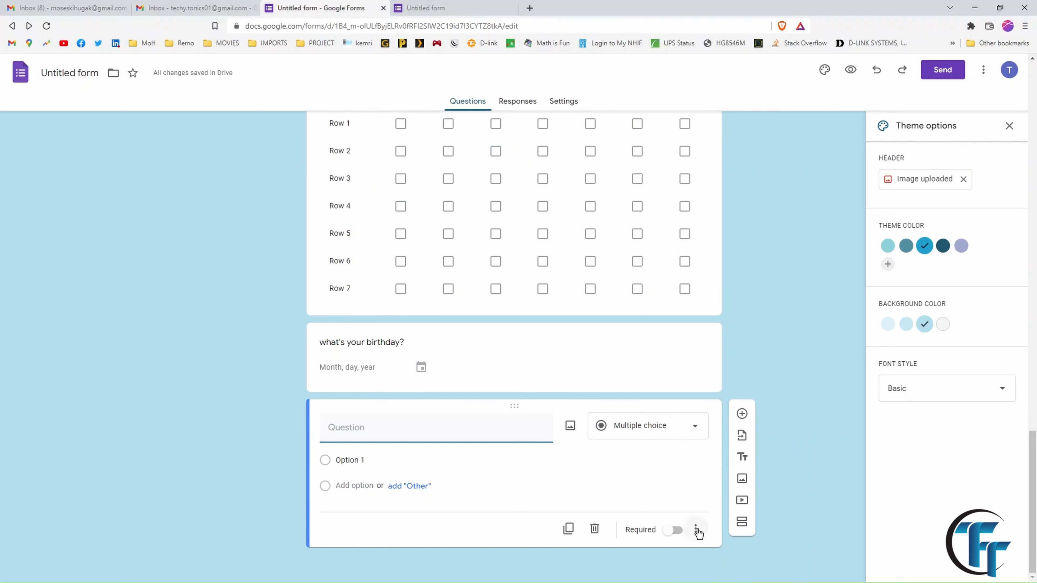
left_click(696, 434)
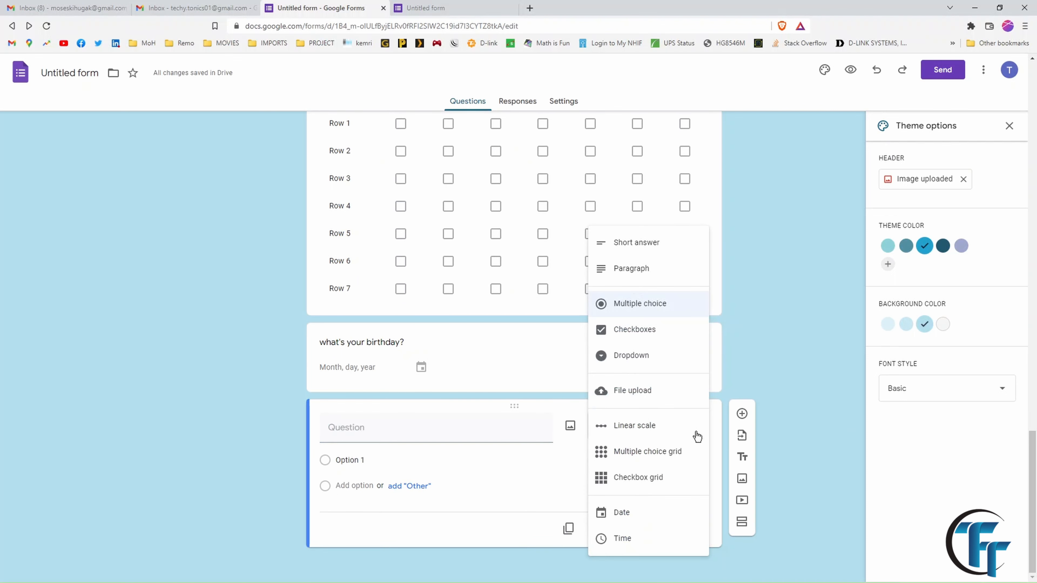
left_click(636, 539)
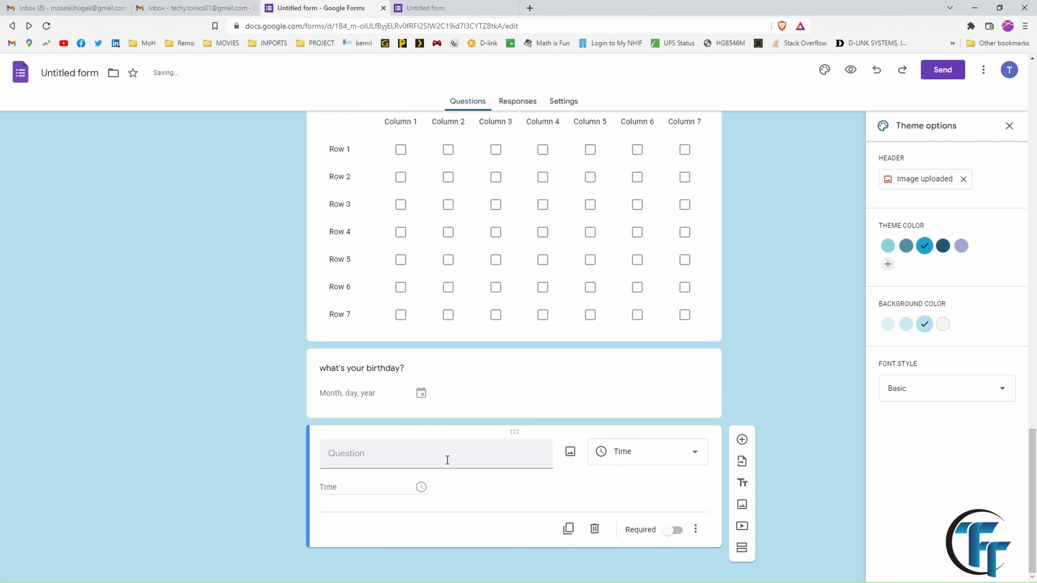
left_click(363, 451)
type("what time do you watch online content")
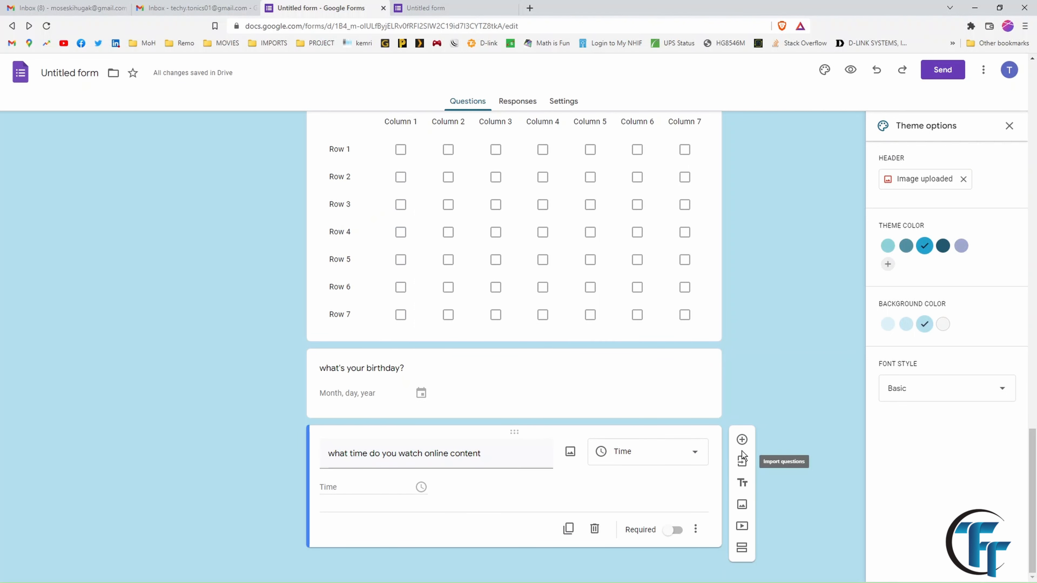
- Add another Time question with answer type Duration, titled "how long do you spend your time watching video?"
left_click(742, 440)
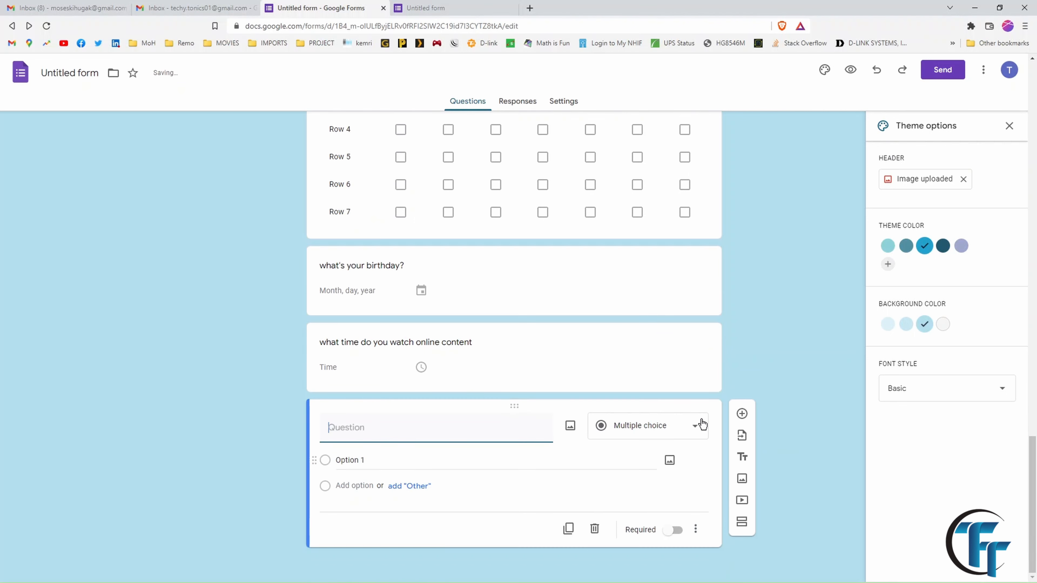
left_click(694, 433)
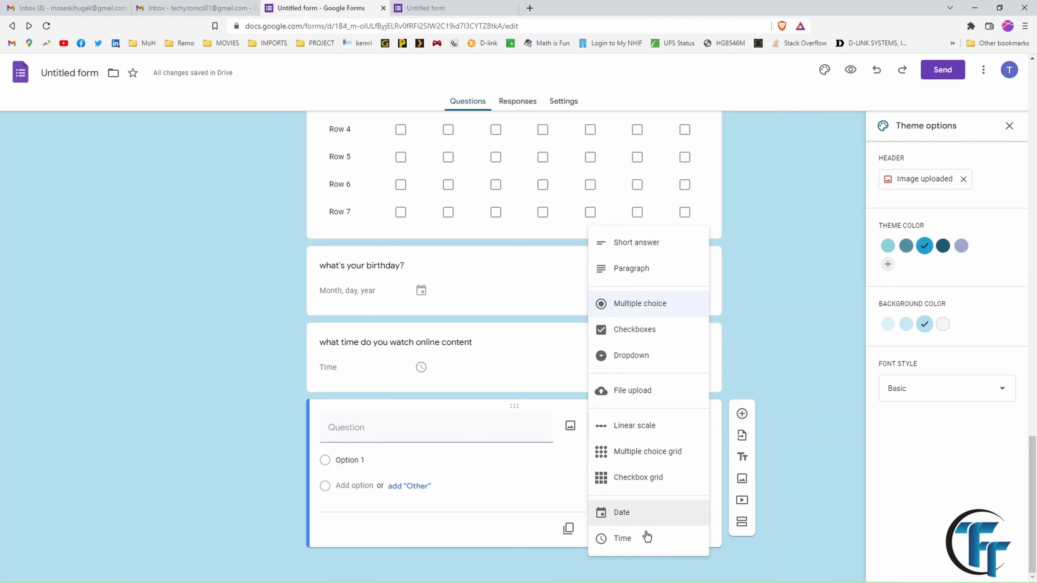
left_click(647, 541)
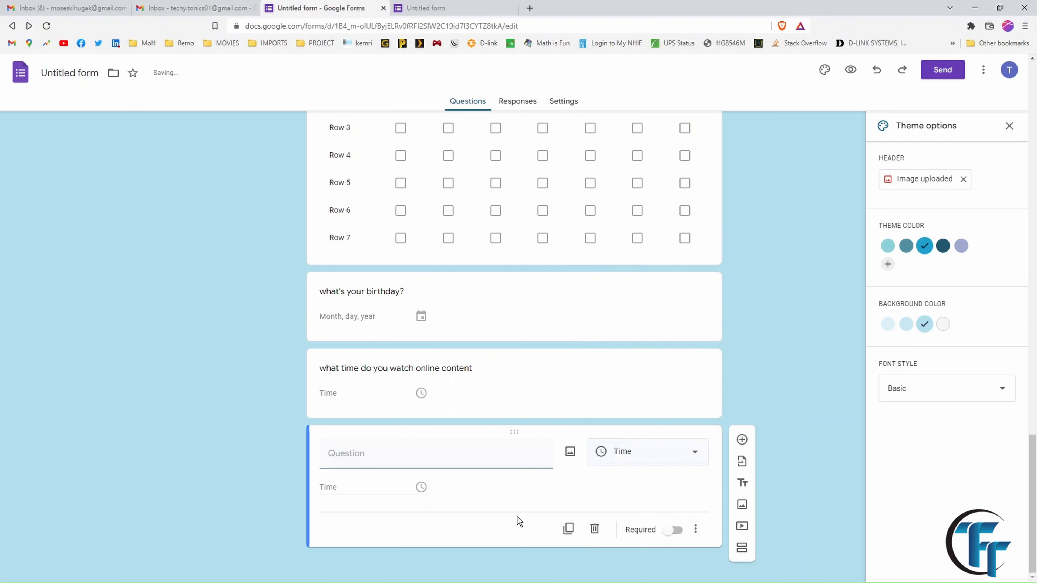
left_click(696, 530)
left_click(678, 539)
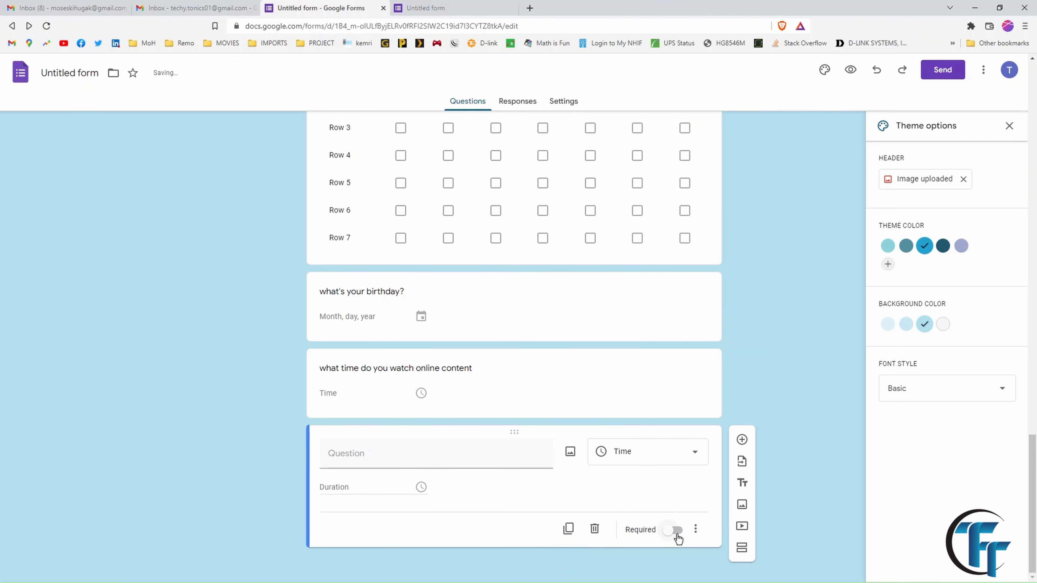
left_click(428, 457)
type("how long do you spend your time watching video")
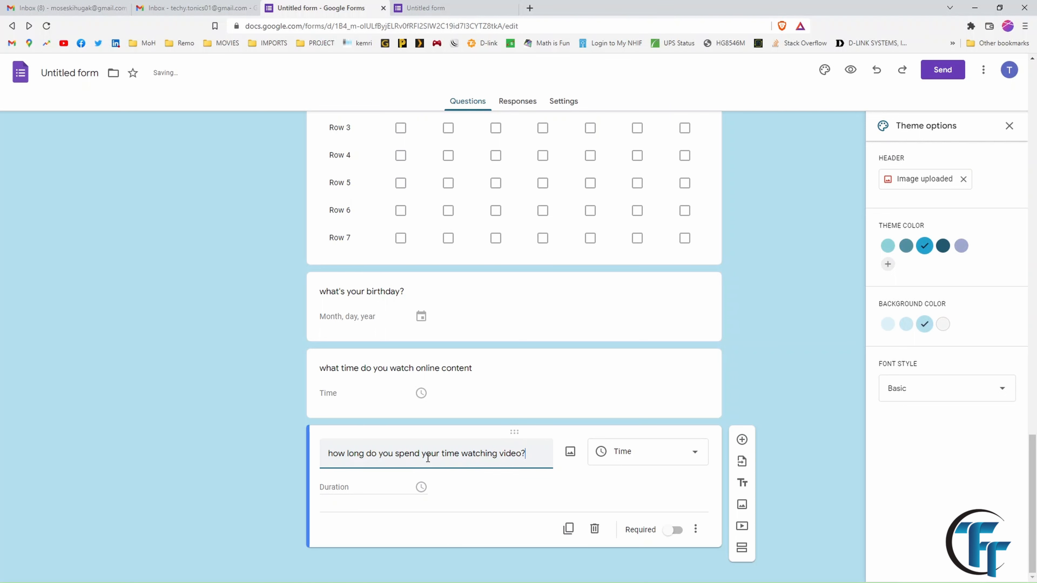
type("?")
- Reload the form preview and choose Column 2 for rows 2, 3, 4, 6 and 7 of the multiple choice grid
left_click(449, 8)
left_click(46, 25)
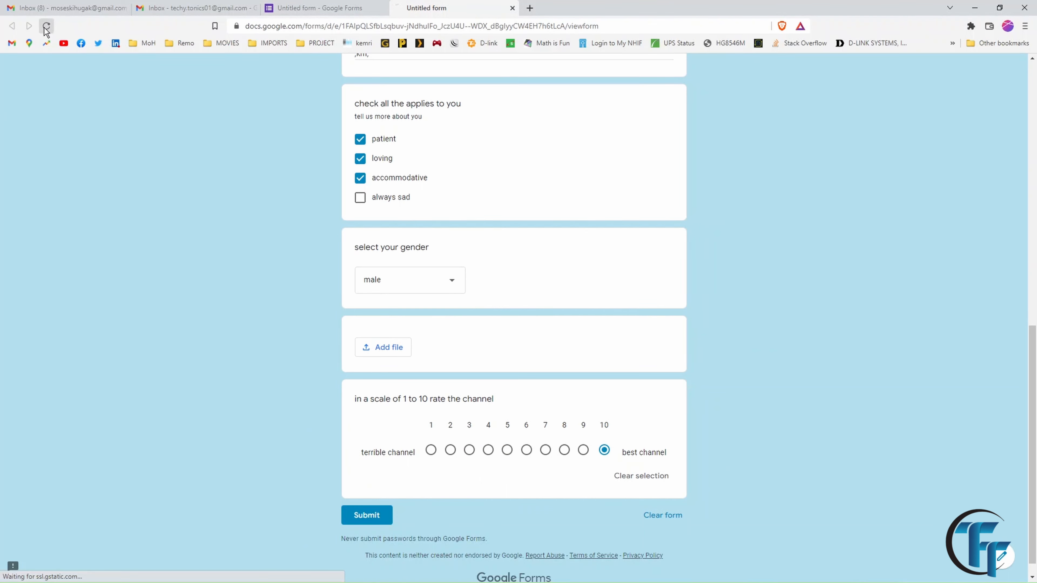
scroll(425, 210, "down", 6)
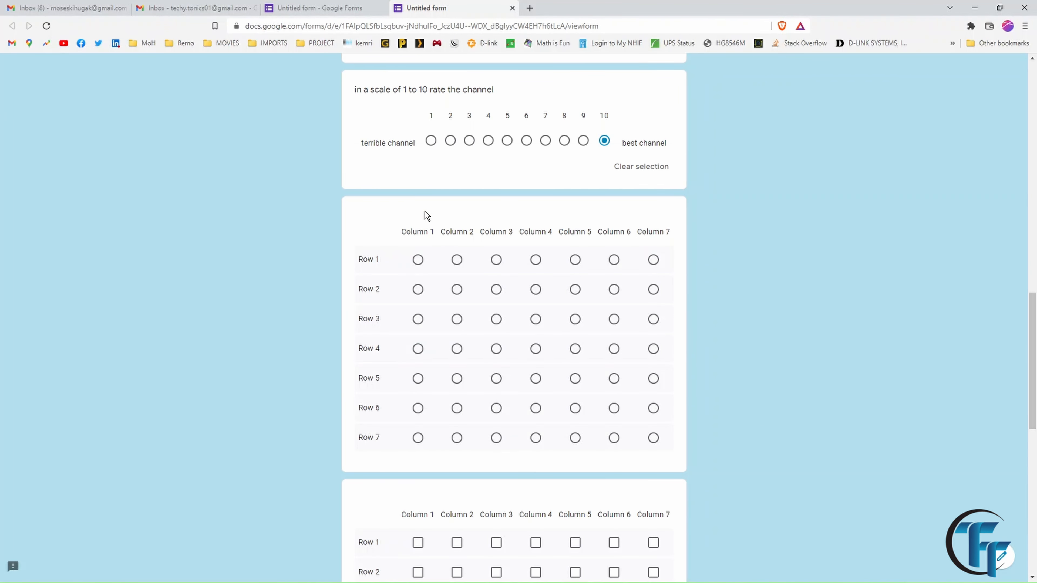
left_click(417, 290)
left_click(457, 289)
left_click(457, 319)
left_click(457, 349)
left_click(457, 408)
left_click(457, 438)
- In the checkbox grid, tick several boxes per row, including all of Row 5 and columns 2 and 3 of Row 6
scroll(457, 439, "down", 3)
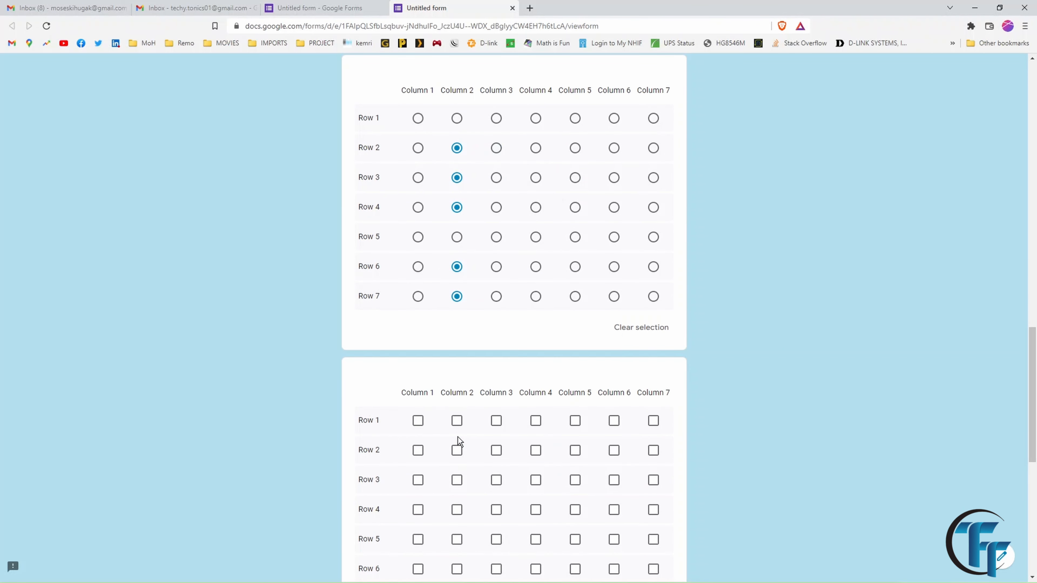
scroll(458, 436, "up", 1)
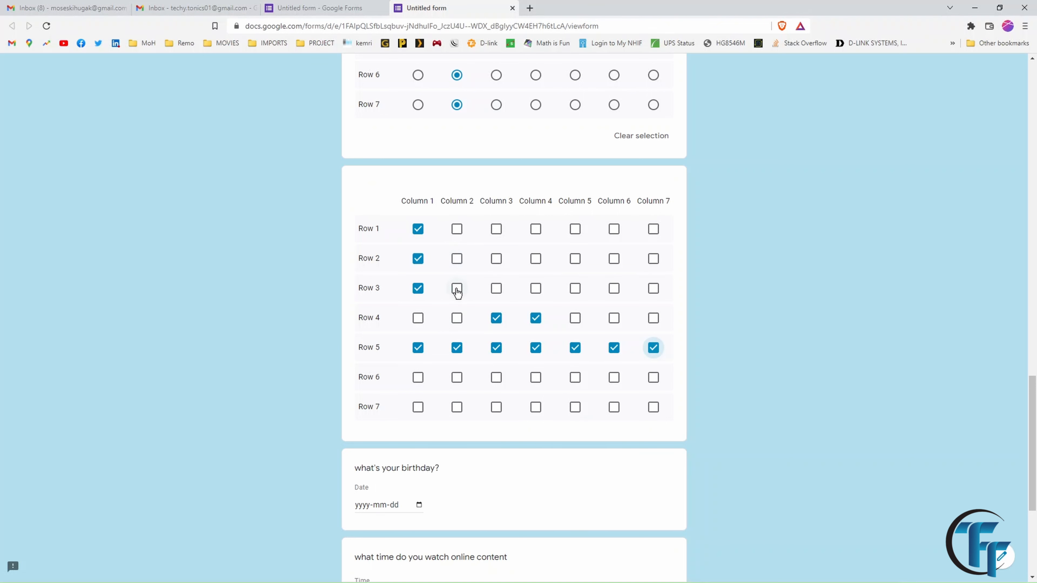
left_click(457, 289)
left_click(457, 378)
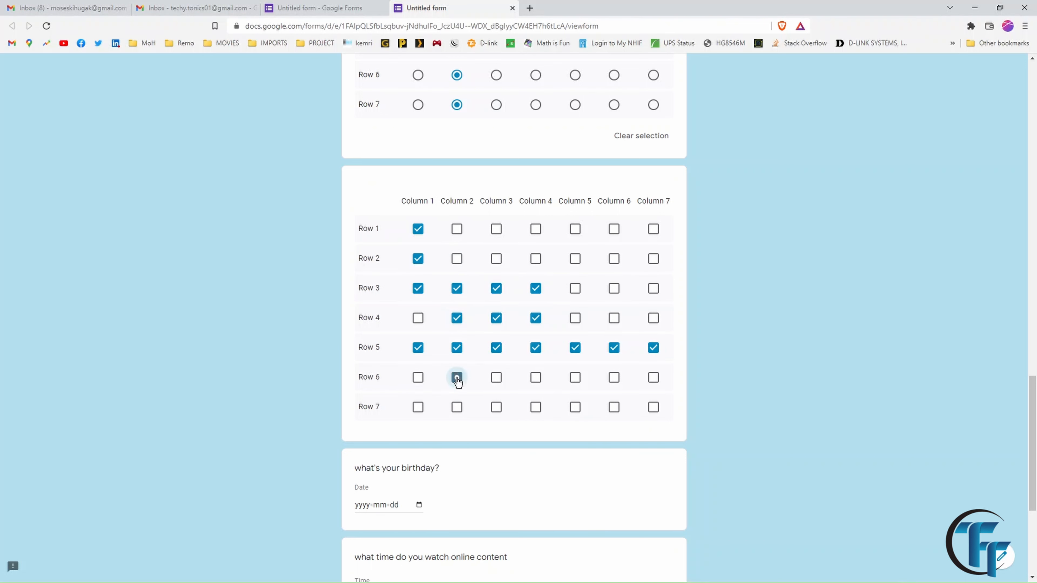
left_click(497, 377)
- Back in the multiple choice grid, try columns 2, 3 and 4 in turn for Row 1
scroll(492, 384, "up", 7)
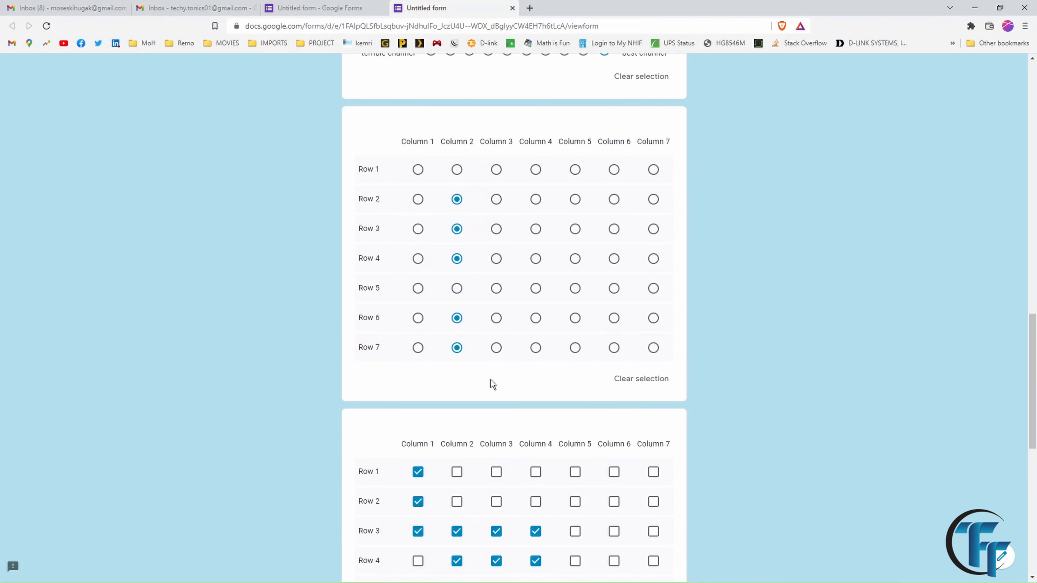
scroll(490, 380, "up", 1)
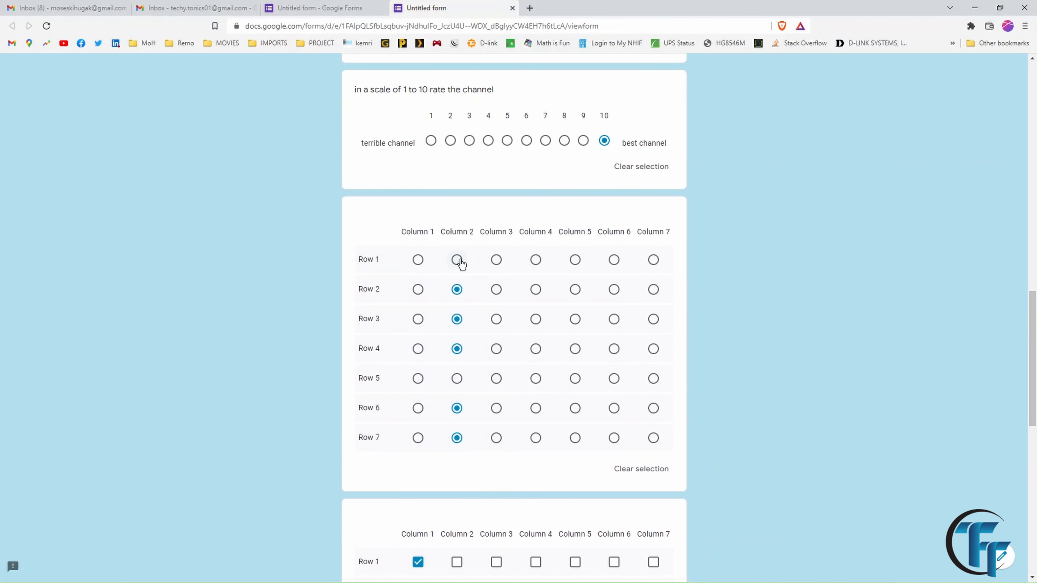
left_click(457, 213)
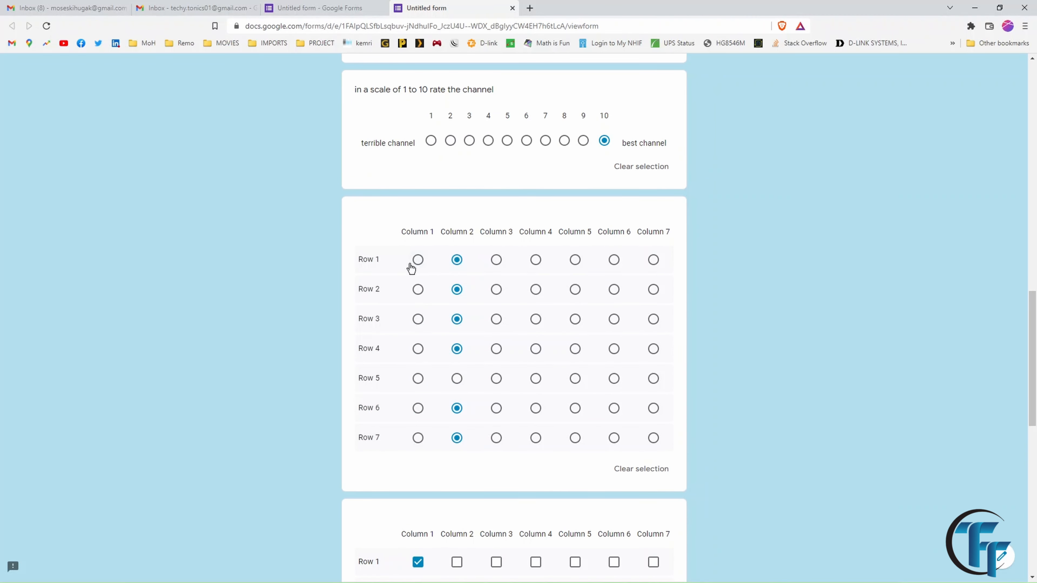
left_click(496, 261)
left_click(536, 260)
- Enter a test date for the birthday question and a test time for the online content question
scroll(527, 290, "down", 5)
scroll(521, 288, "down", 10)
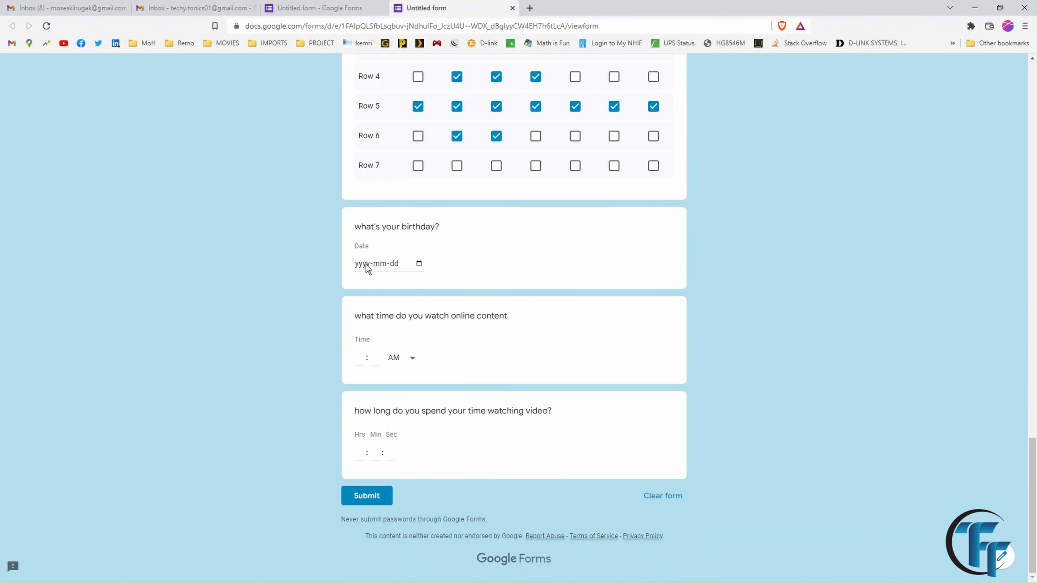
type("1")
type("13")
left_click(363, 358)
left_click_drag(368, 362, 364, 455)
- Enter a test duration in hours, minutes and seconds for the video-watching question
left_click(362, 456)
left_click(374, 455)
left_click(390, 454)
type("02")
key("Return")
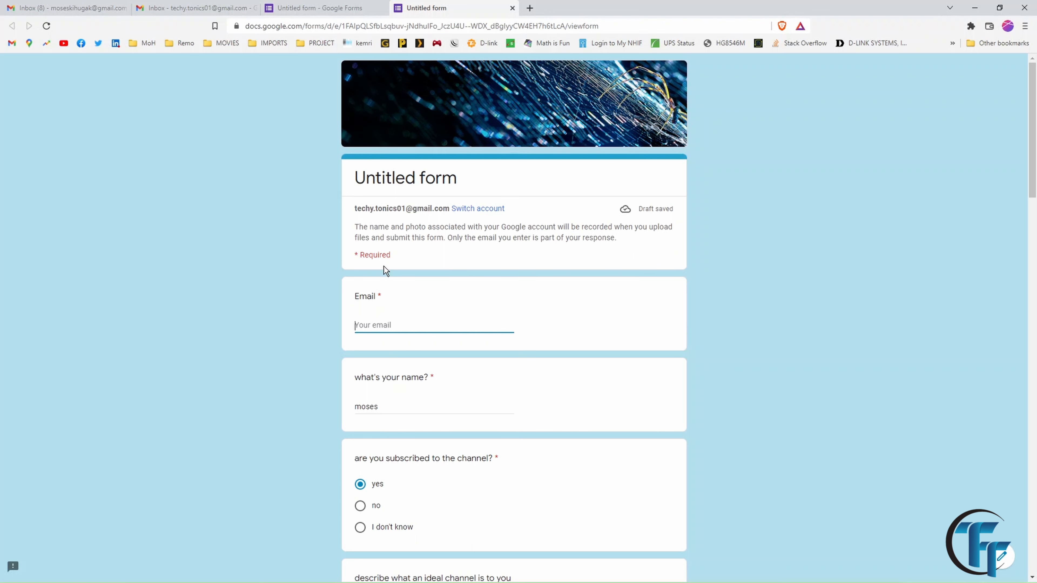
- Return to the form editor and open the form's settings
left_click(331, 8)
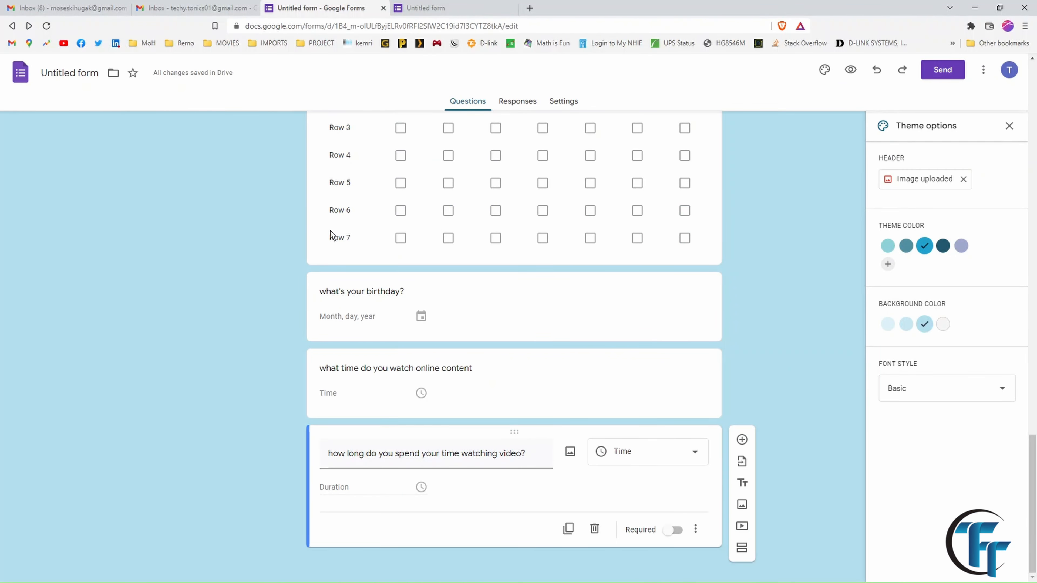
scroll(220, 315, "up", 15)
scroll(220, 310, "up", 3)
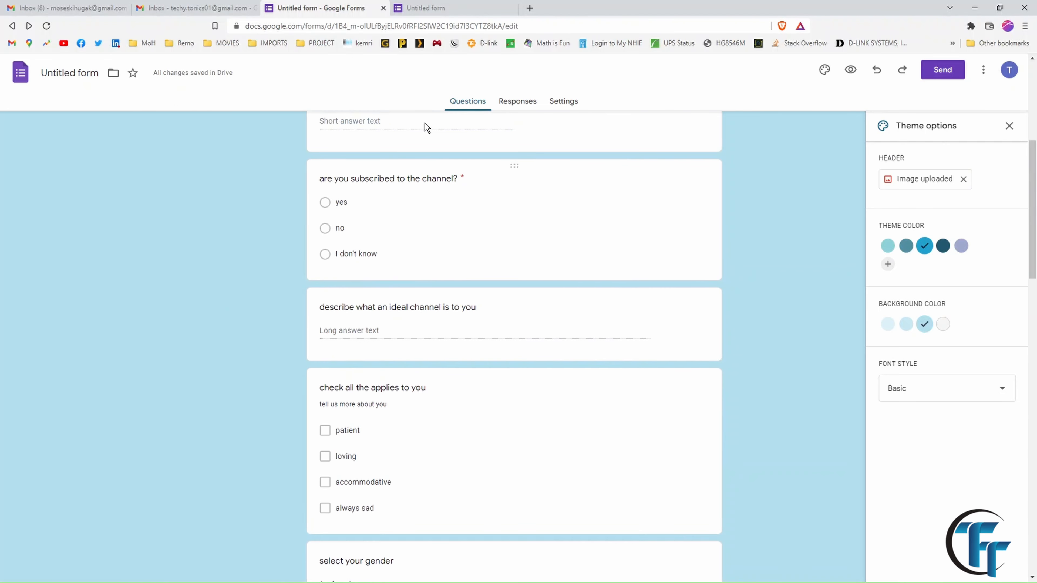
left_click(562, 100)
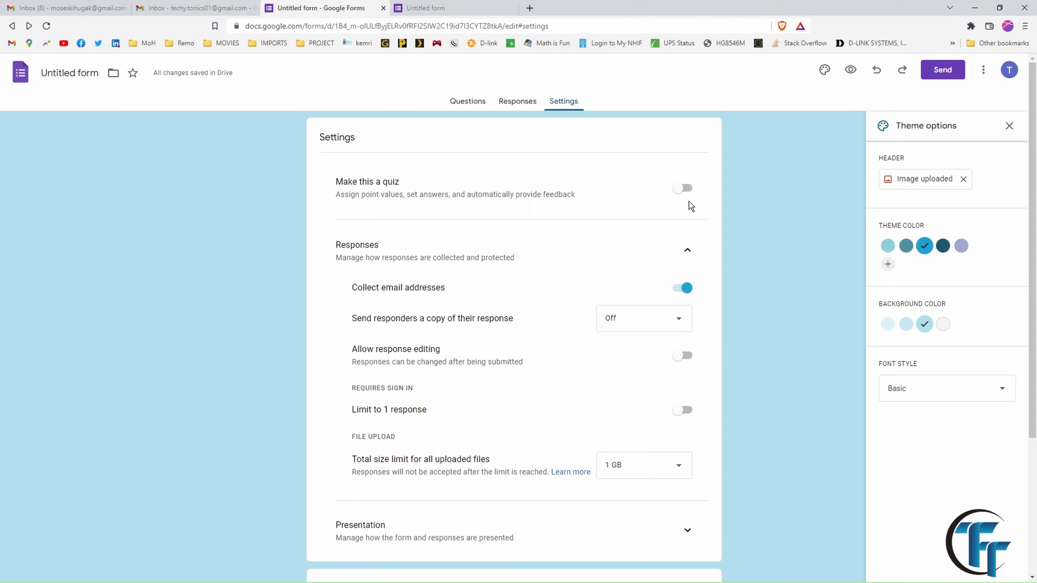
- Review the response settings and the choices for sending responders a copy of their response, keeping the current choice
scroll(661, 265, "down", 1)
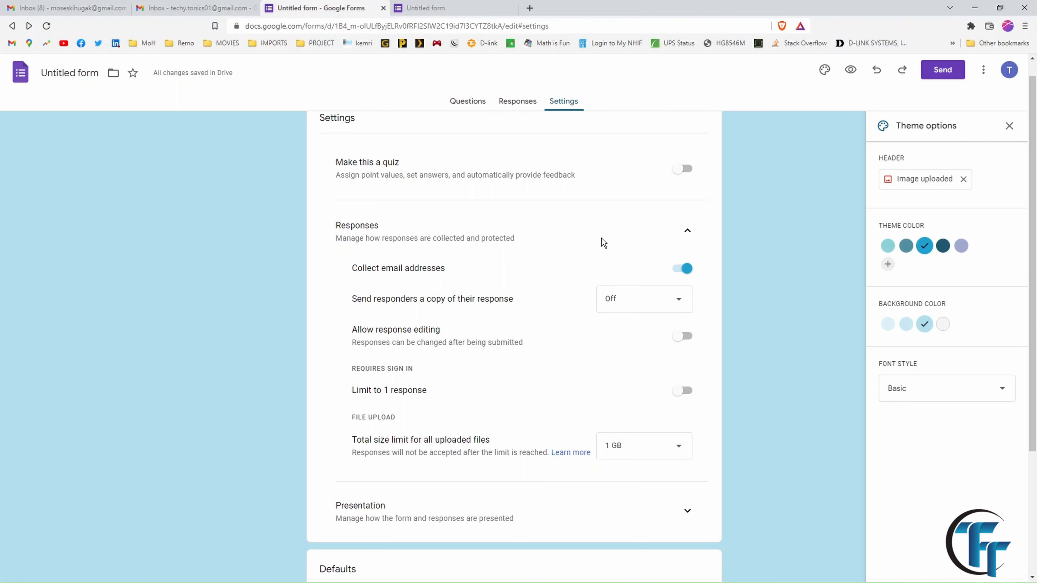
left_click(648, 301)
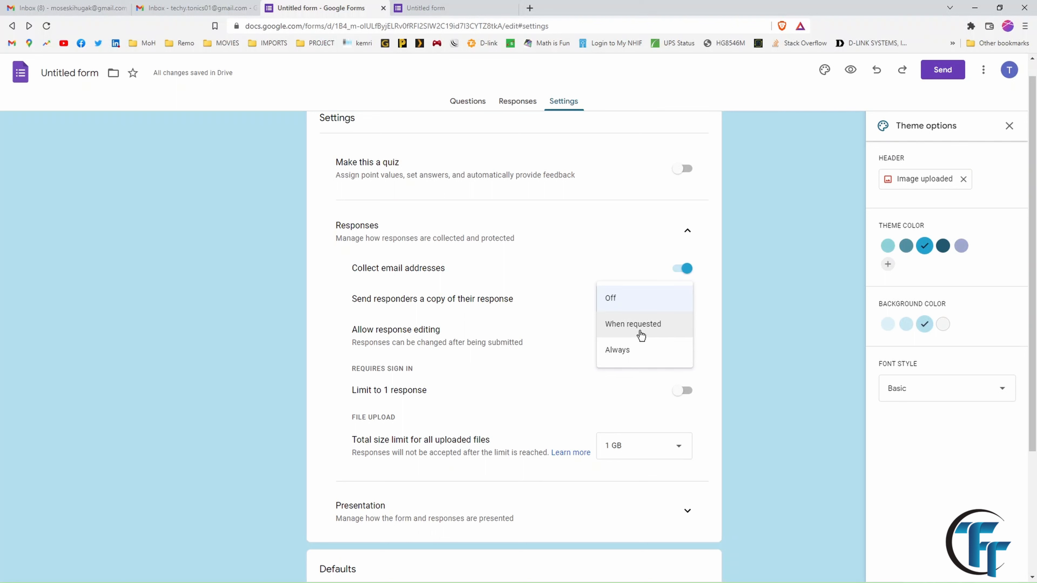
left_click(566, 298)
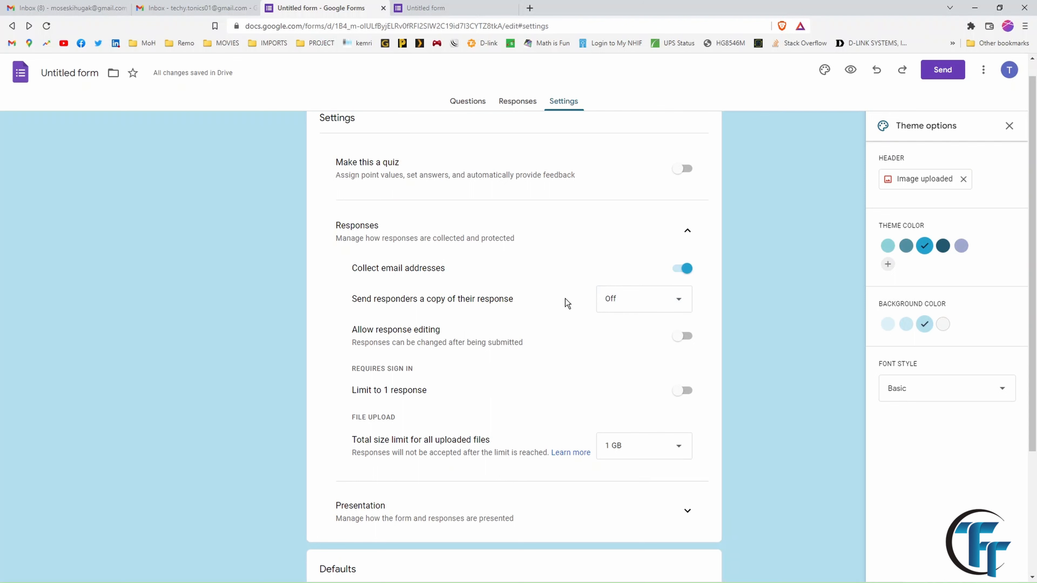
- Review the remaining response settings and the total size limit choices for uploaded files, keeping the 1 GB limit
scroll(499, 313, "down", 2)
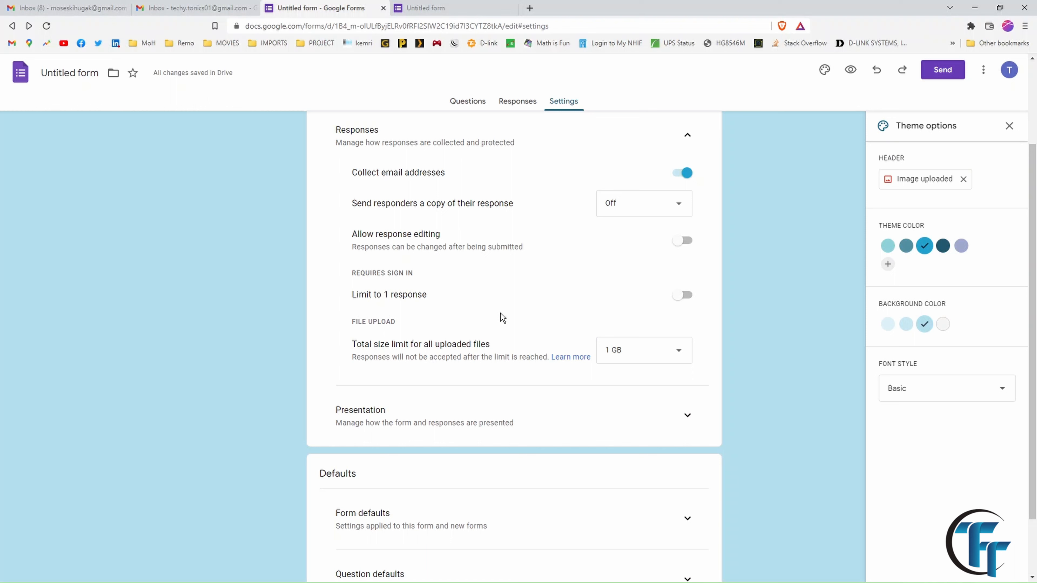
scroll(500, 313, "down", 1)
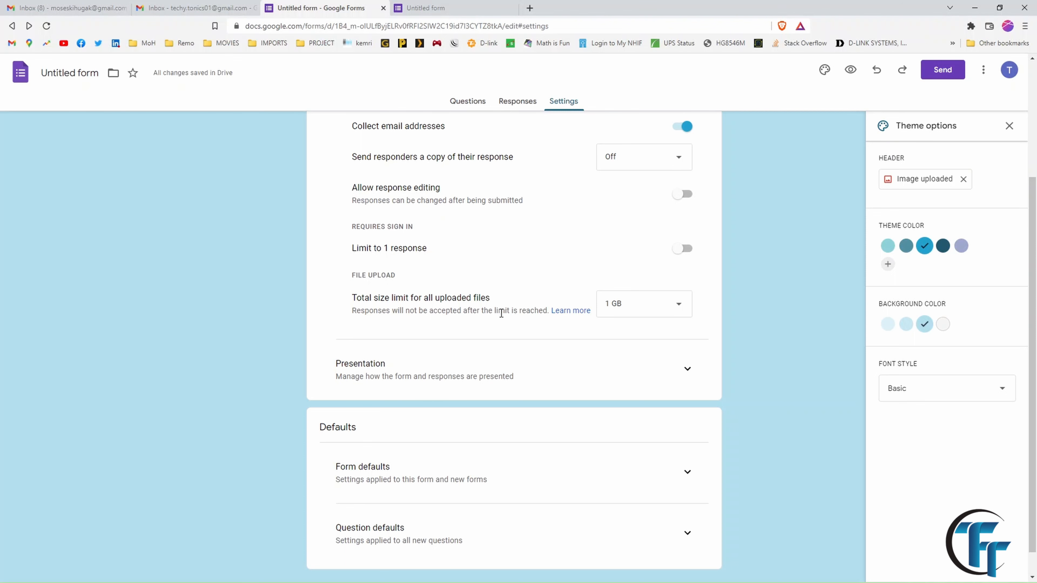
scroll(618, 242, "down", 1)
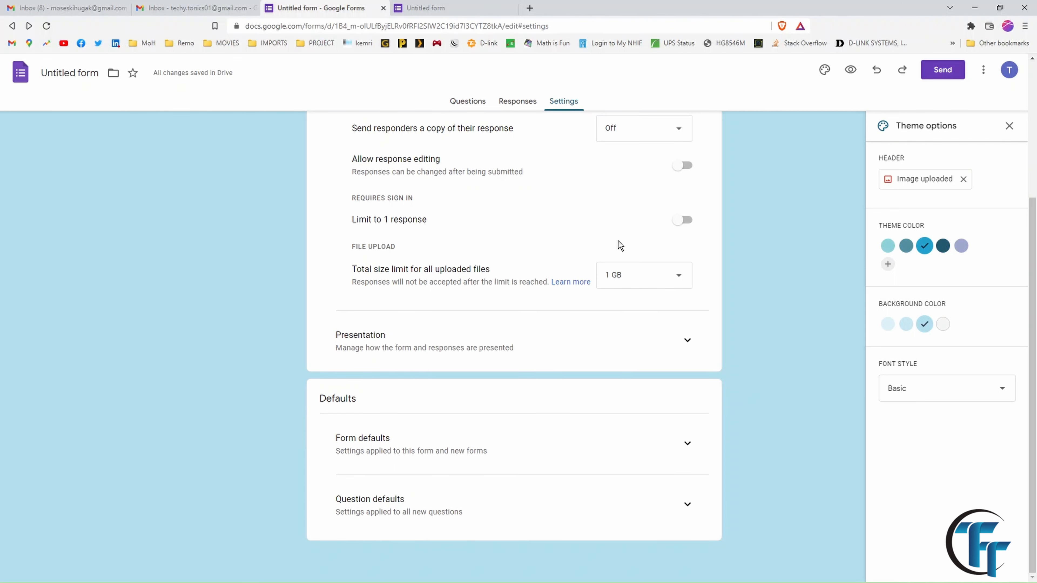
left_click(674, 279)
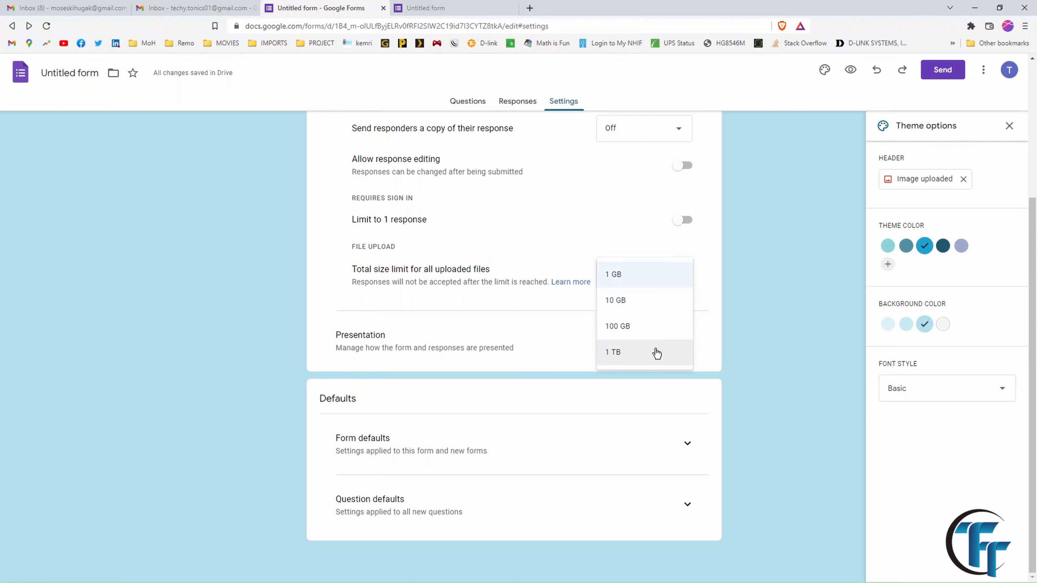
left_click(741, 279)
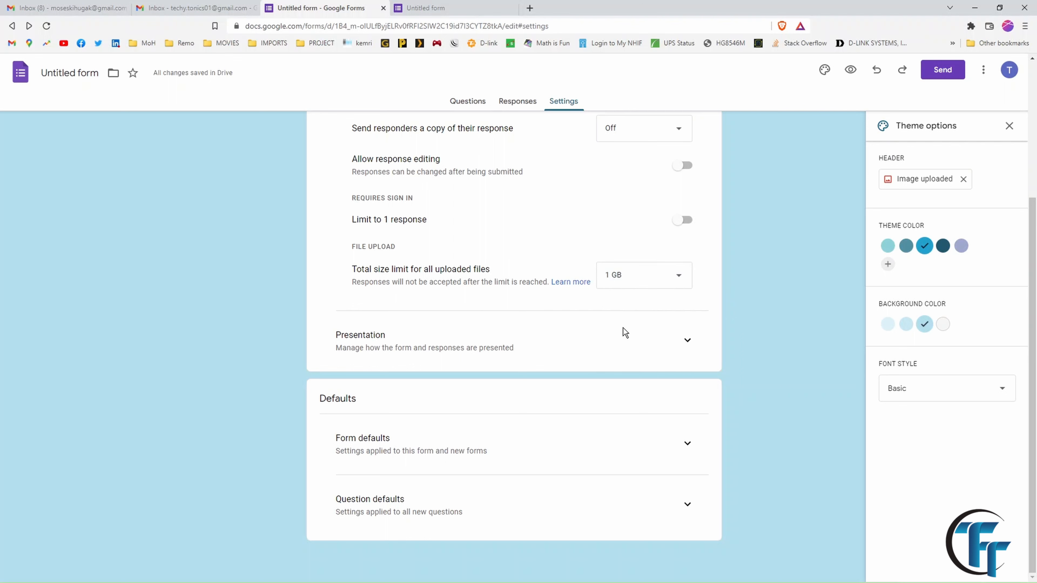
- Expand the presentation settings and save "thank you for your response" as the confirmation message shown after submission
left_click(687, 342)
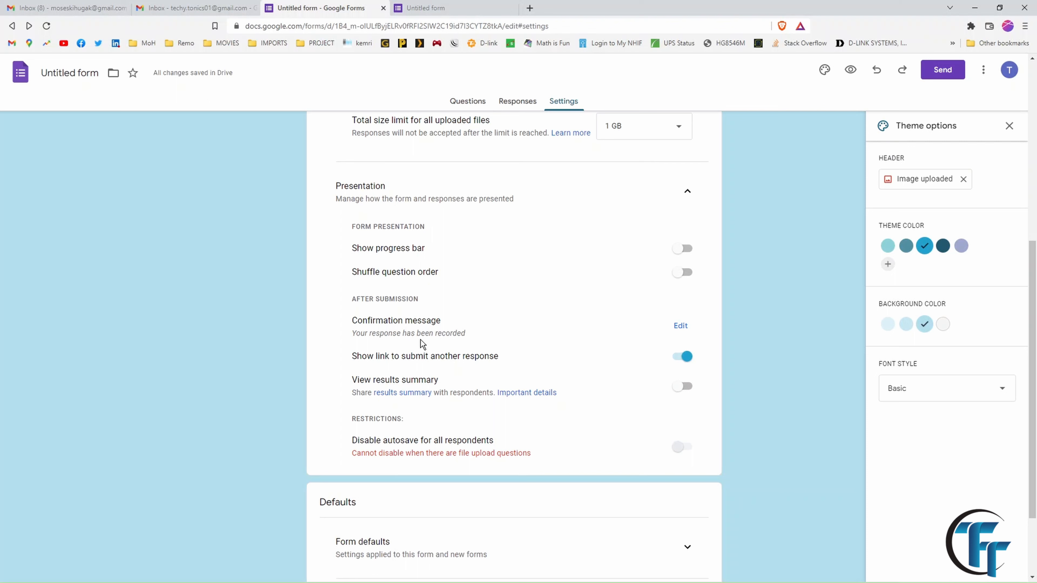
left_click(687, 329)
left_click(424, 336)
type("thank")
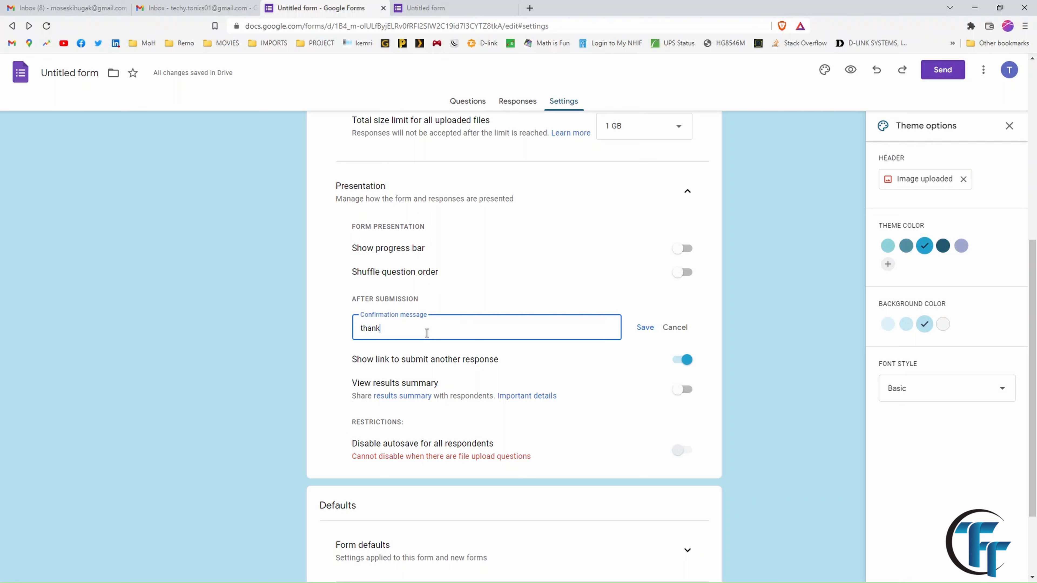
type(" you for your response")
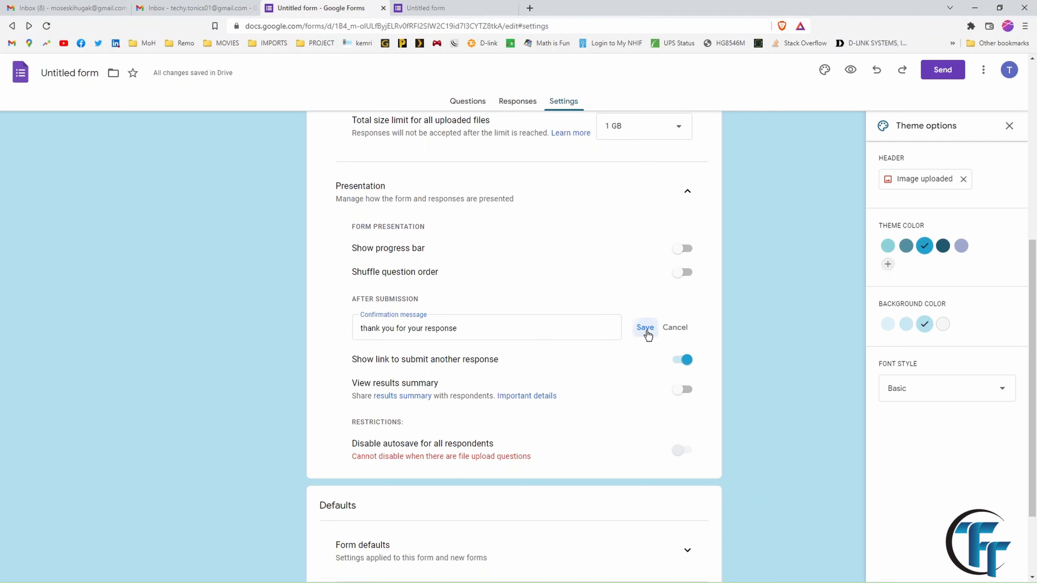
left_click(645, 327)
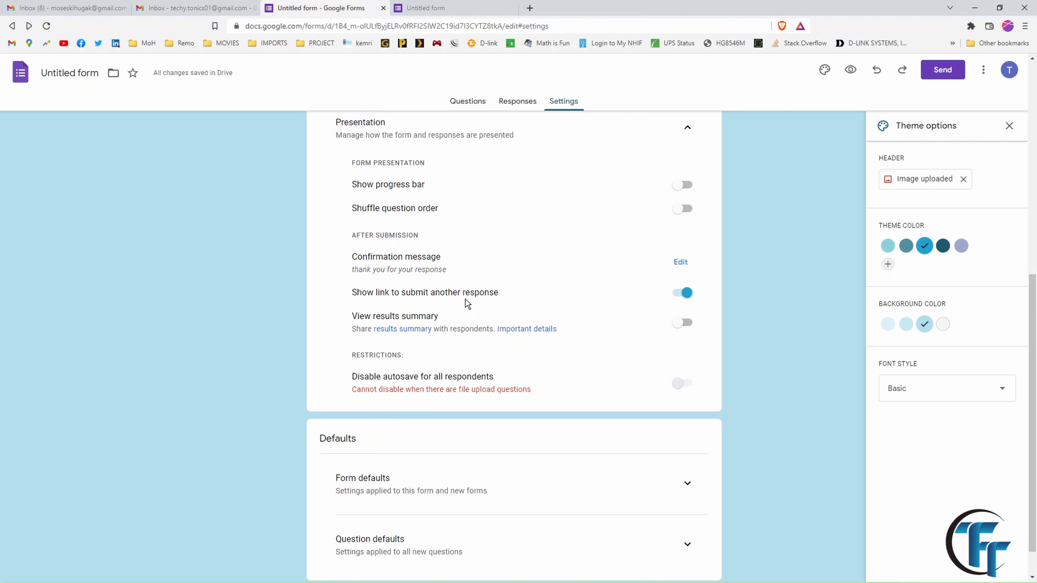
- Limit respondents to 1 response and turn off the collection of email addresses in the form's settings
scroll(465, 299, "up", 2)
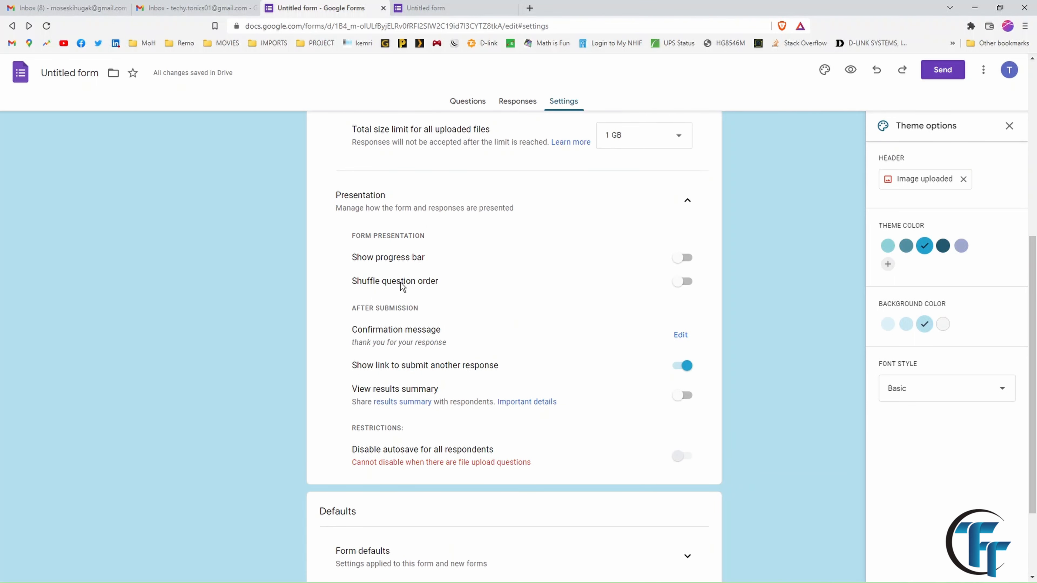
scroll(440, 283, "up", 2)
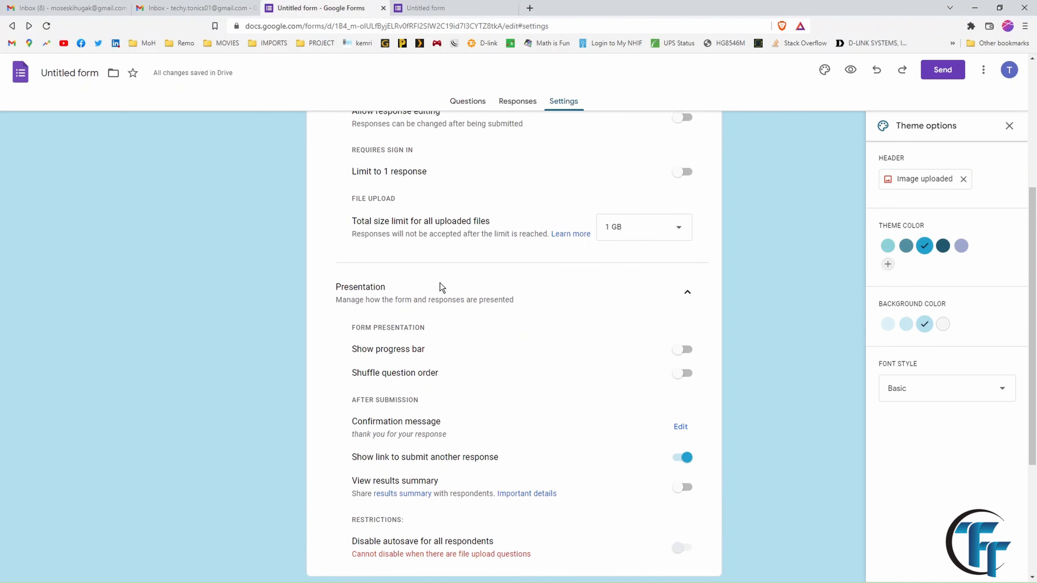
scroll(440, 283, "down", 5)
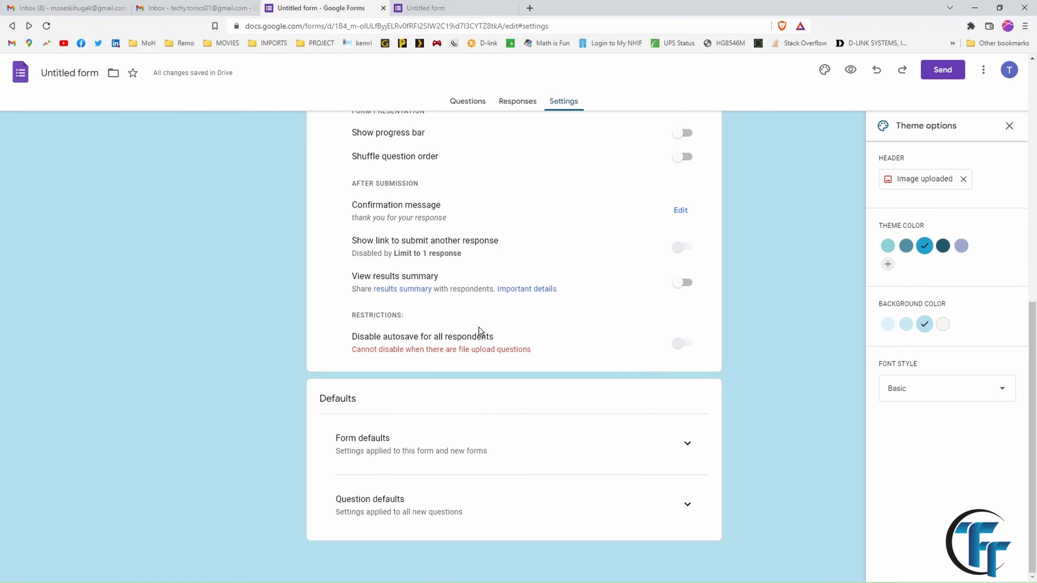
left_click(685, 284)
scroll(583, 344, "up", 10)
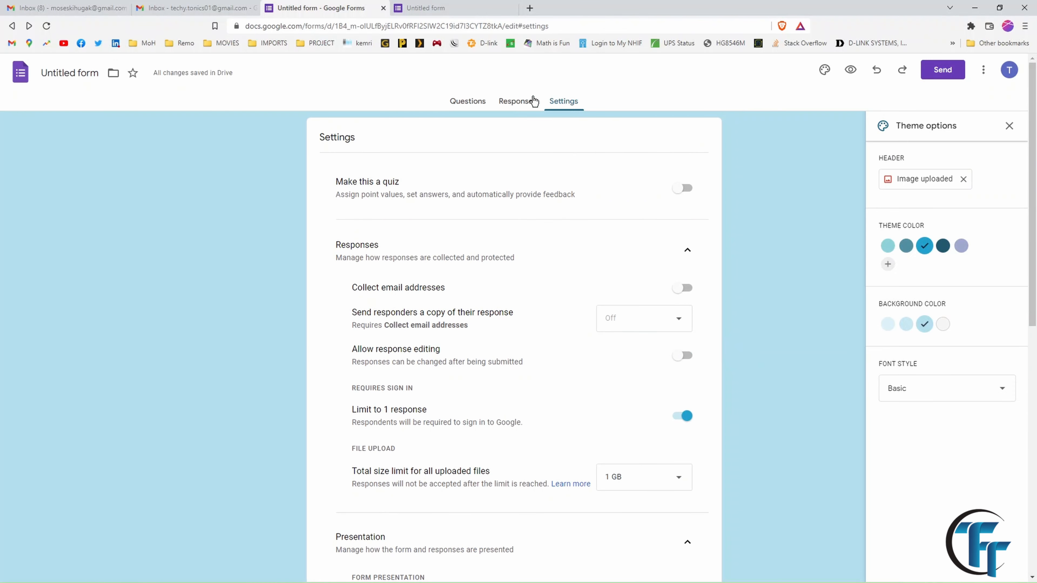
- Return to the form preview, reload it, check the test answers through to the end and submit the form
left_click(467, 101)
left_click(441, 8)
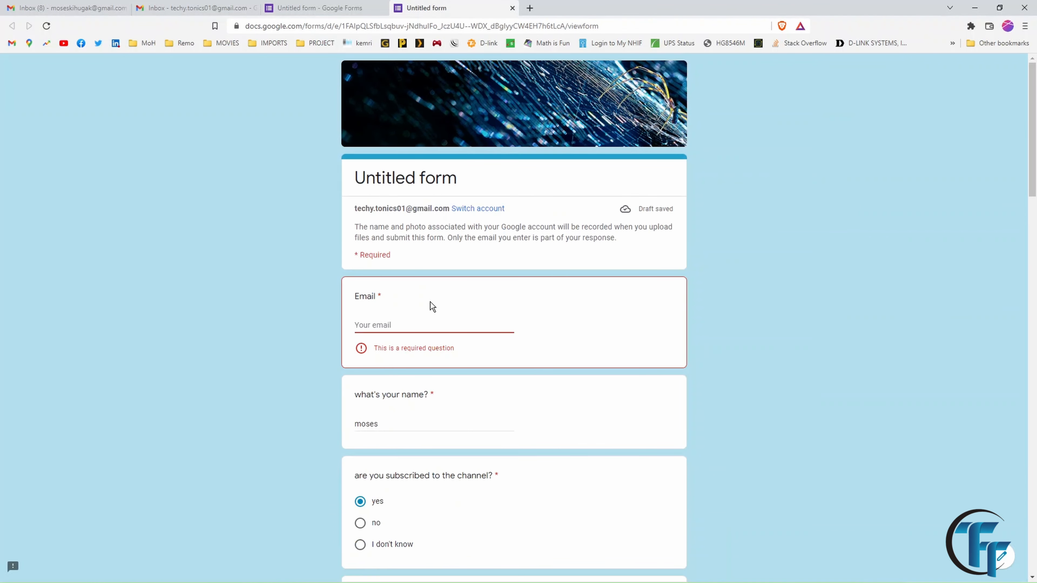
left_click(50, 26)
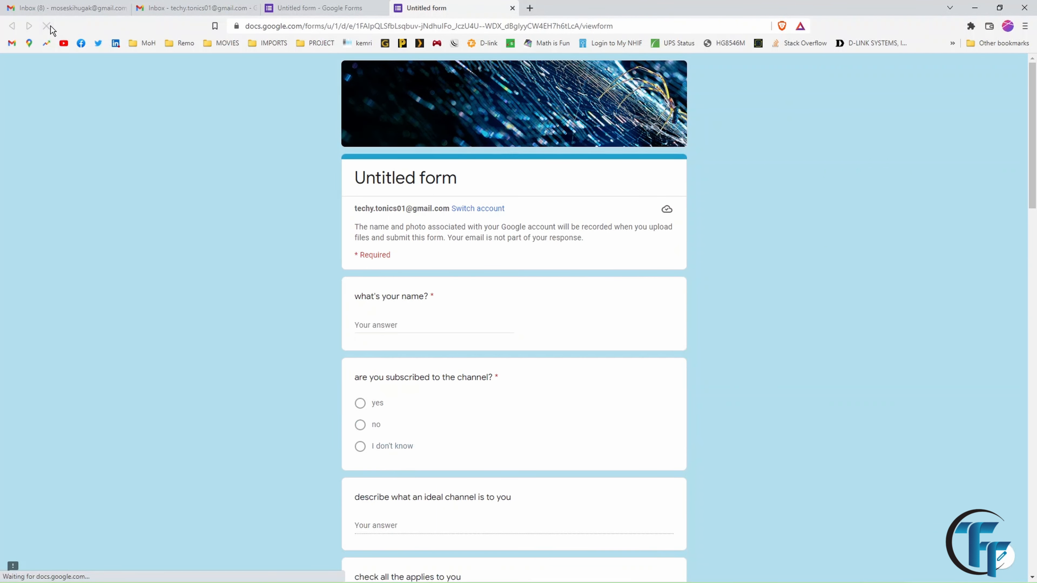
scroll(493, 263, "down", 5)
scroll(493, 263, "down", 12)
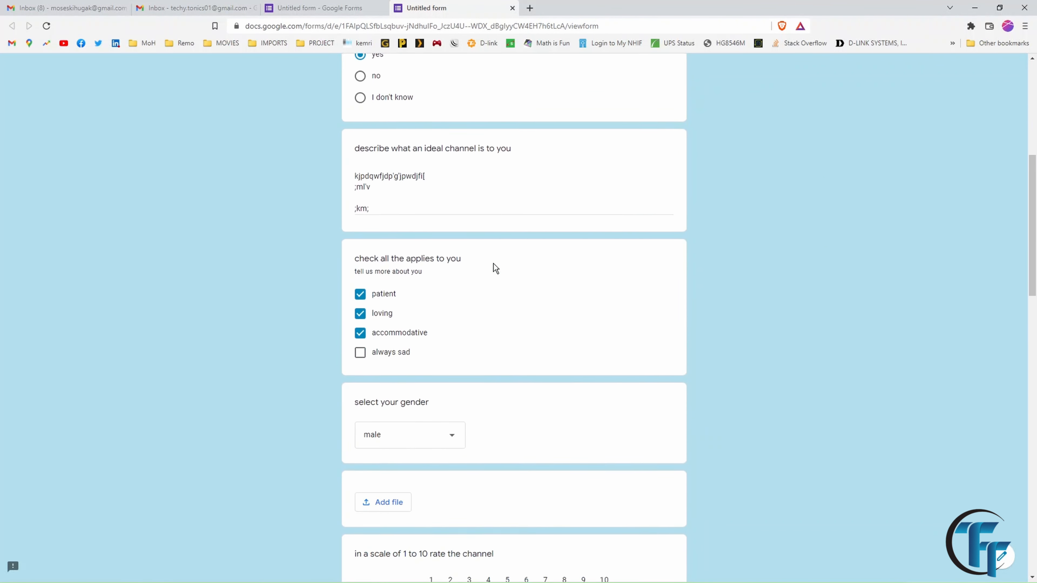
scroll(495, 267, "down", 6)
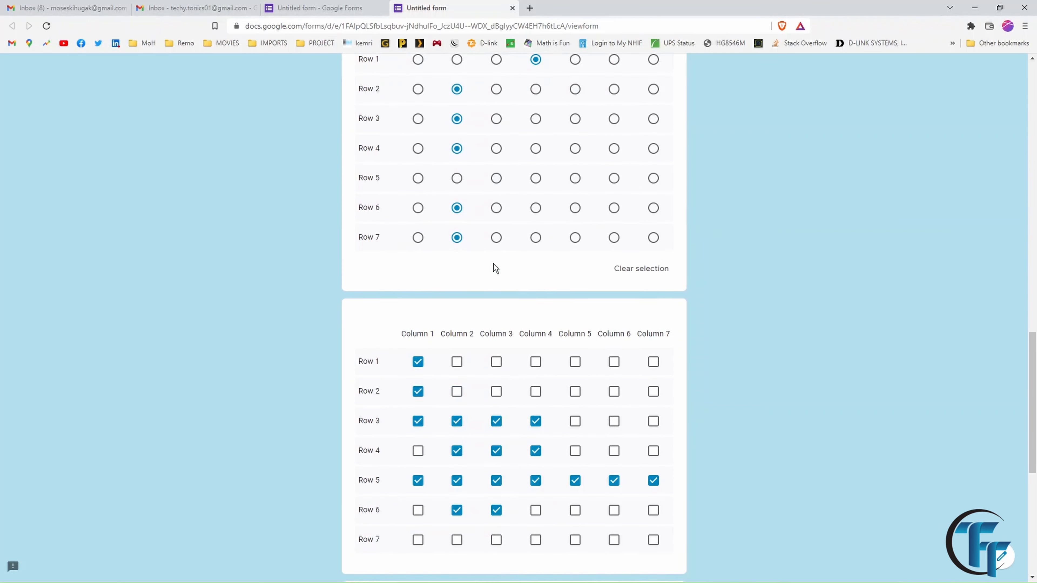
scroll(493, 264, "down", 9)
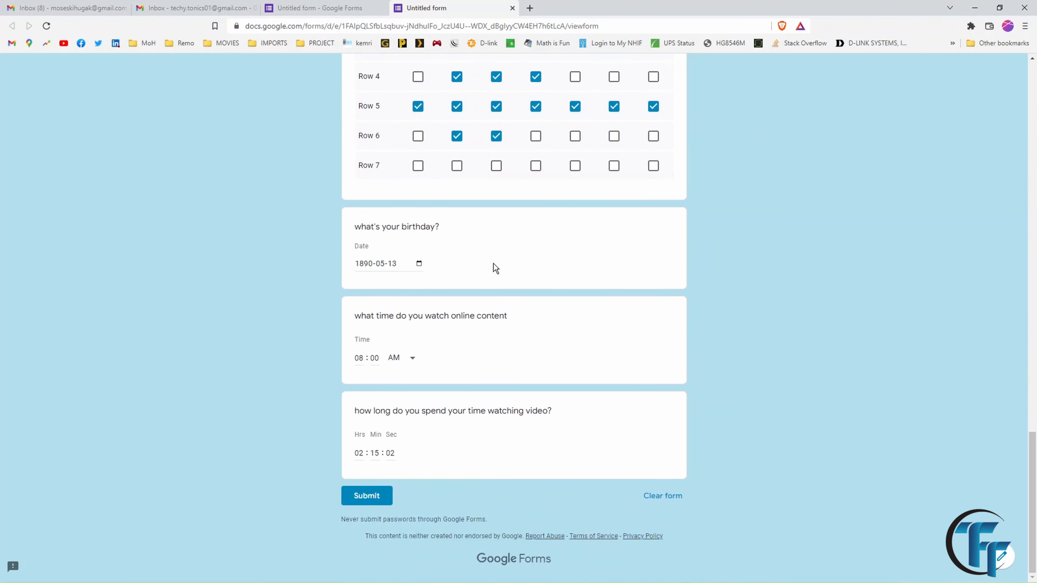
left_click(367, 496)
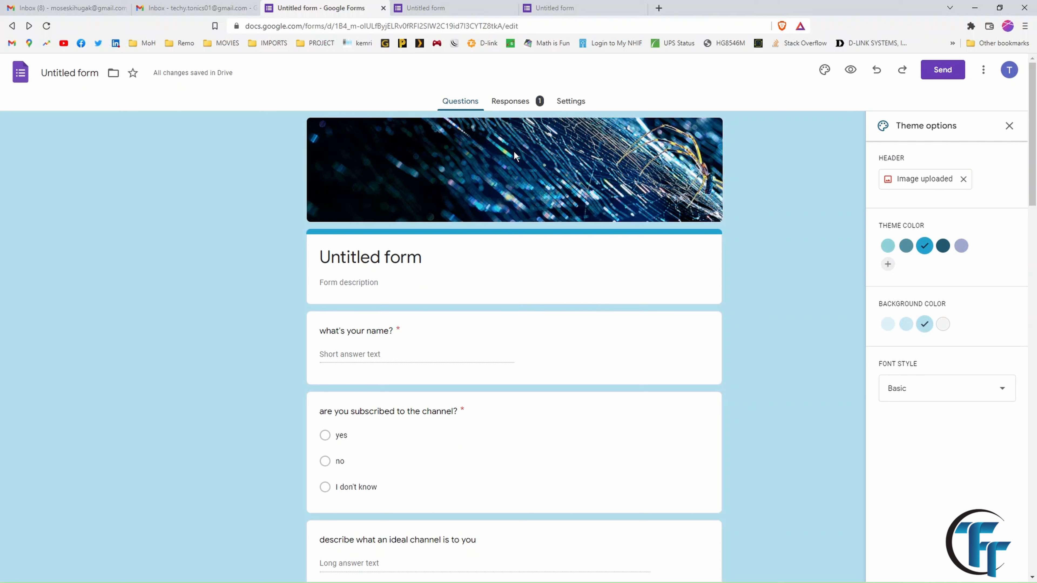
- Open the form's responses in the editor and look through the summary of answers
left_click(510, 103)
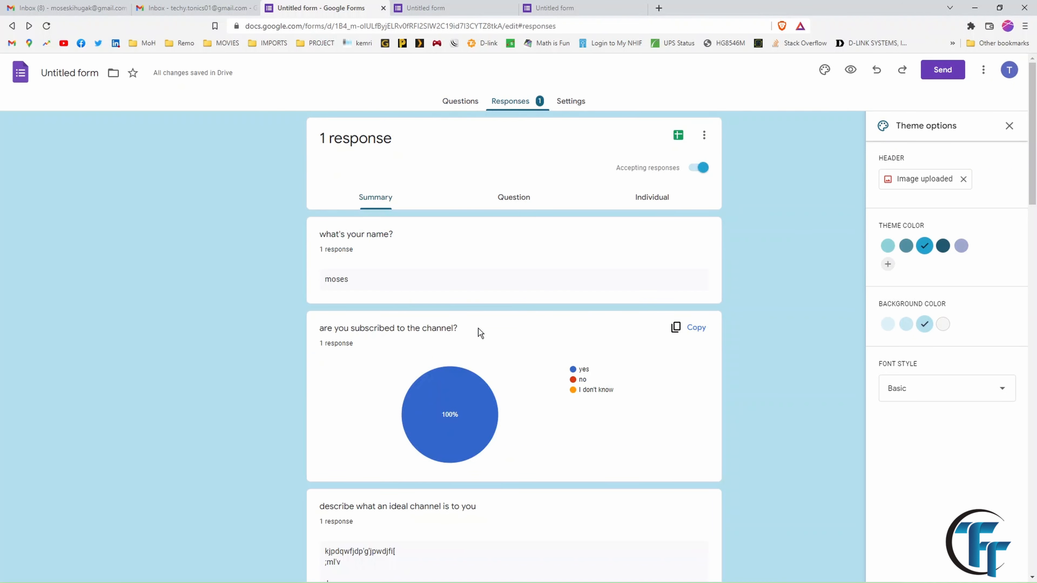
scroll(478, 328, "down", 20)
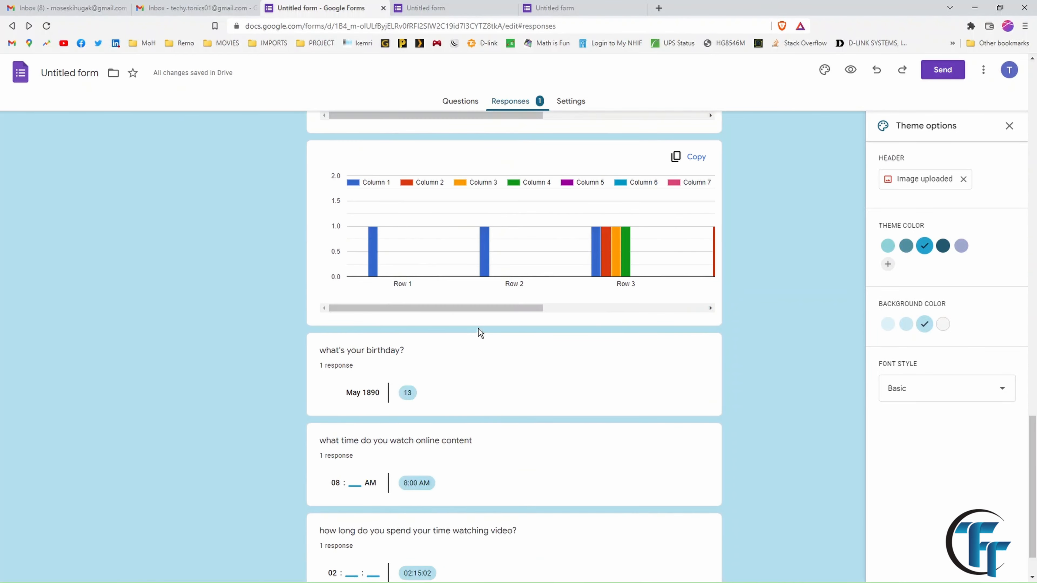
scroll(478, 328, "up", 20)
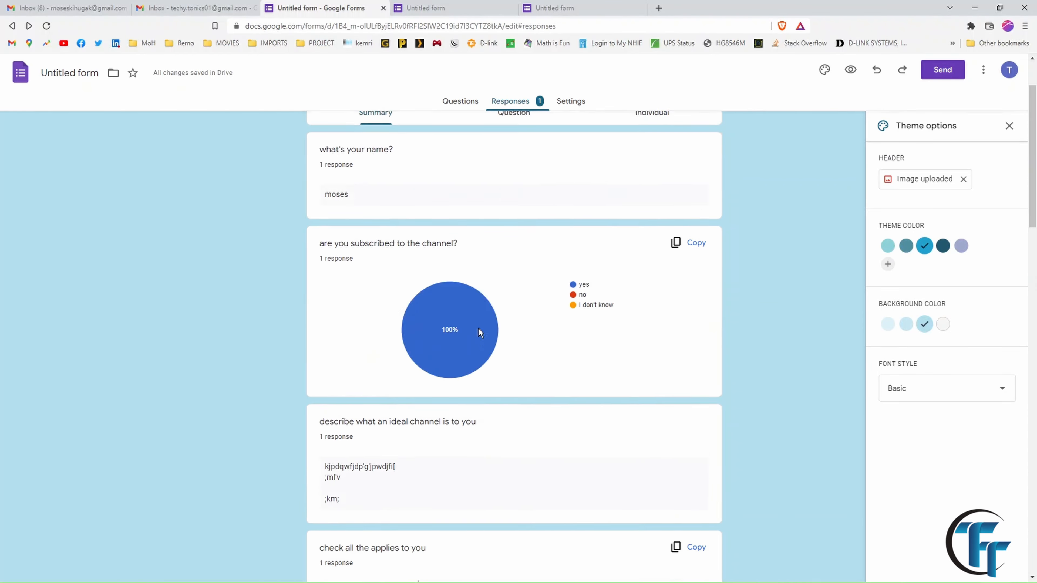
scroll(478, 328, "up", 2)
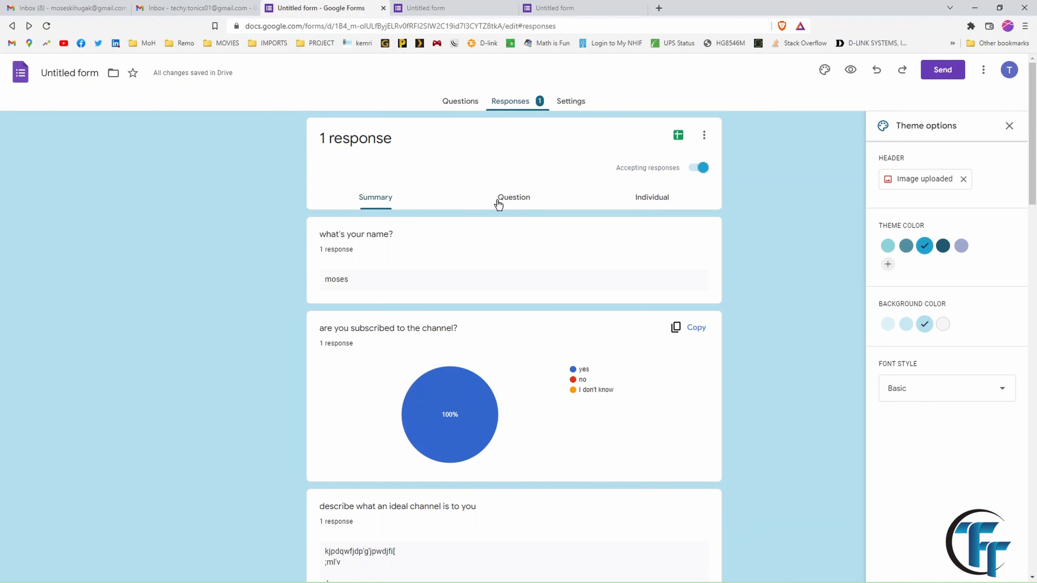
- Show the responses by question and look over the list of questions, staying on "what's your name?"
left_click(511, 199)
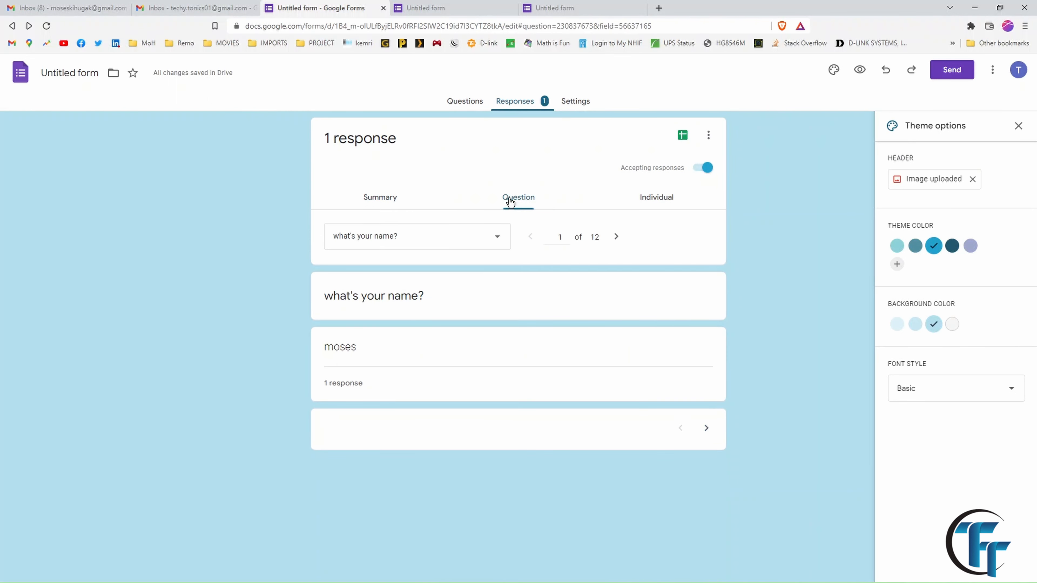
left_click(494, 237)
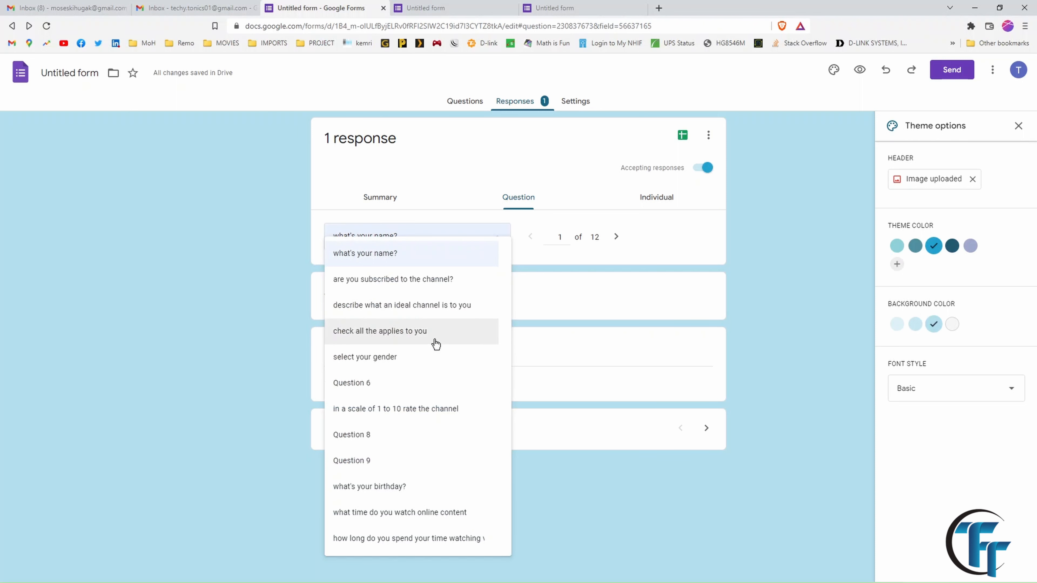
left_click_drag(257, 282, 437, 396)
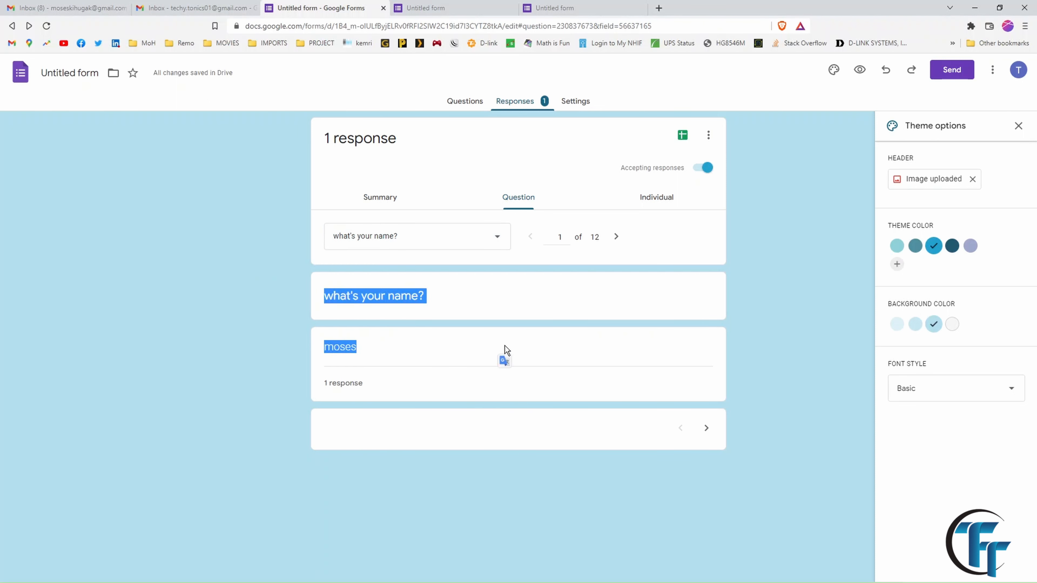
left_click(544, 334)
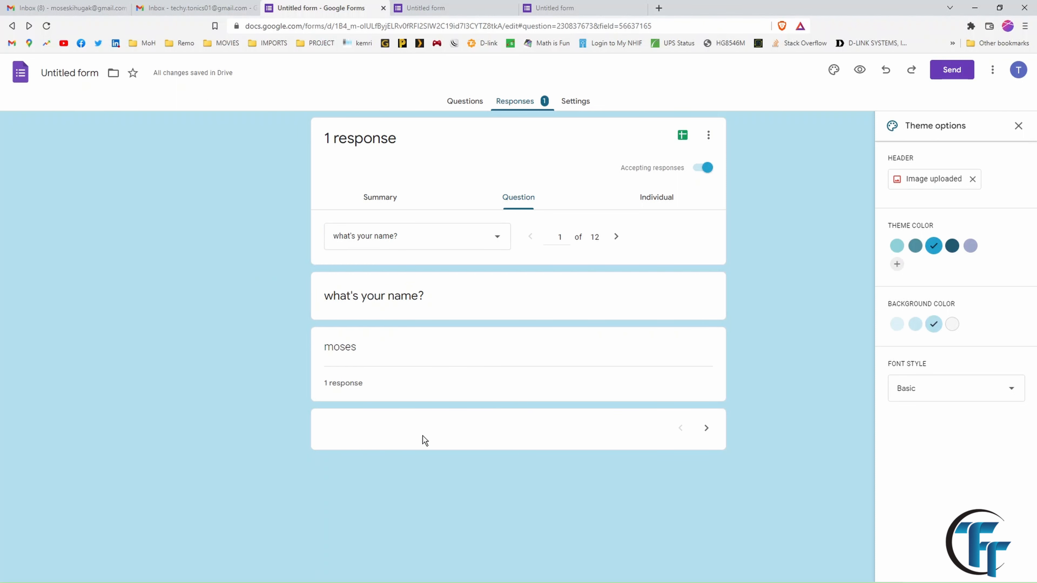
- Show the individual response and look through all of its submitted answers
left_click(661, 198)
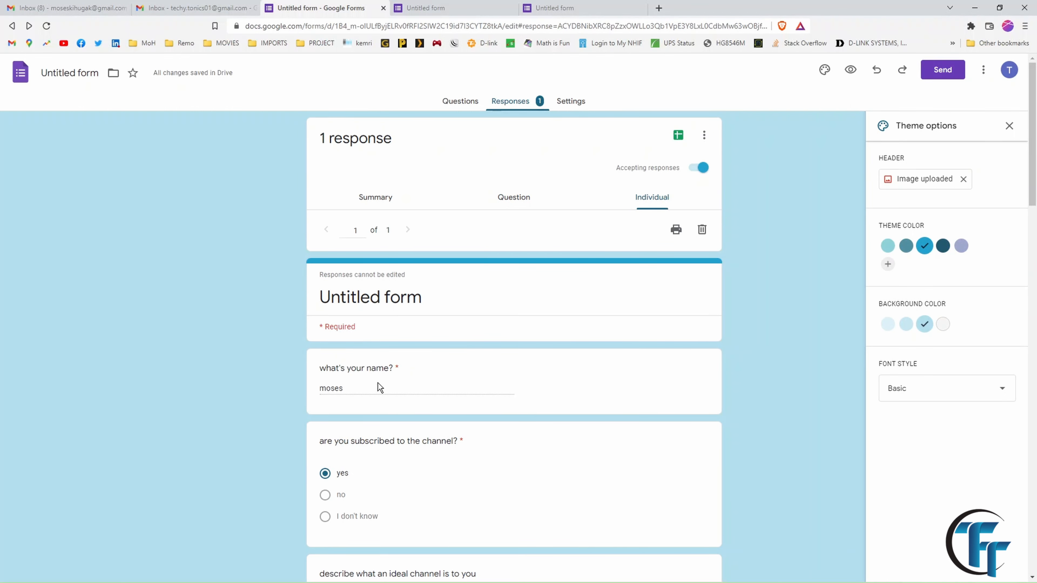
scroll(378, 386, "down", 20)
scroll(378, 383, "up", 20)
- Return to the response summary and examine the charts for every question
left_click(381, 199)
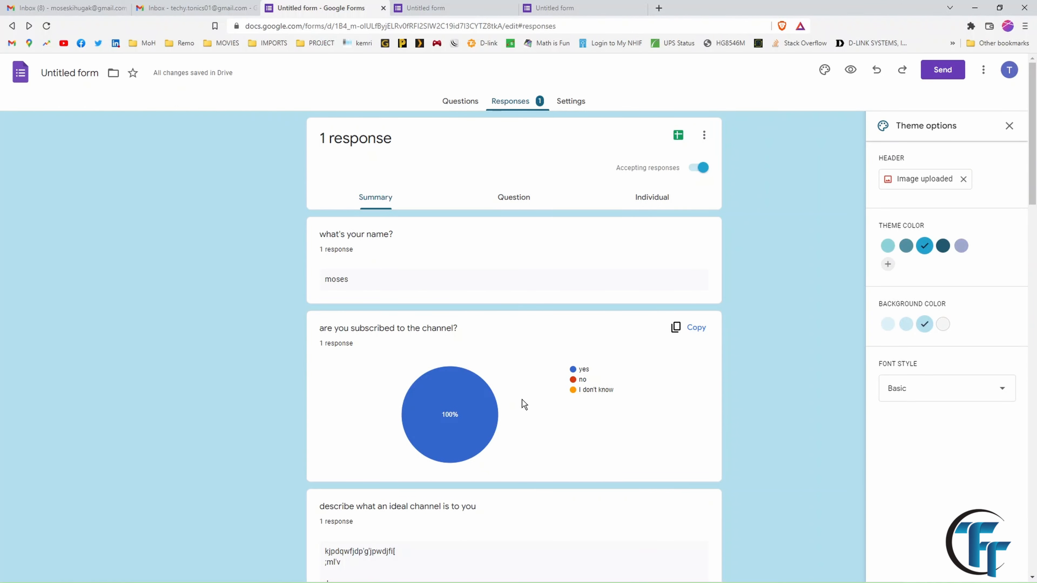
scroll(522, 399, "down", 20)
scroll(522, 399, "up", 20)
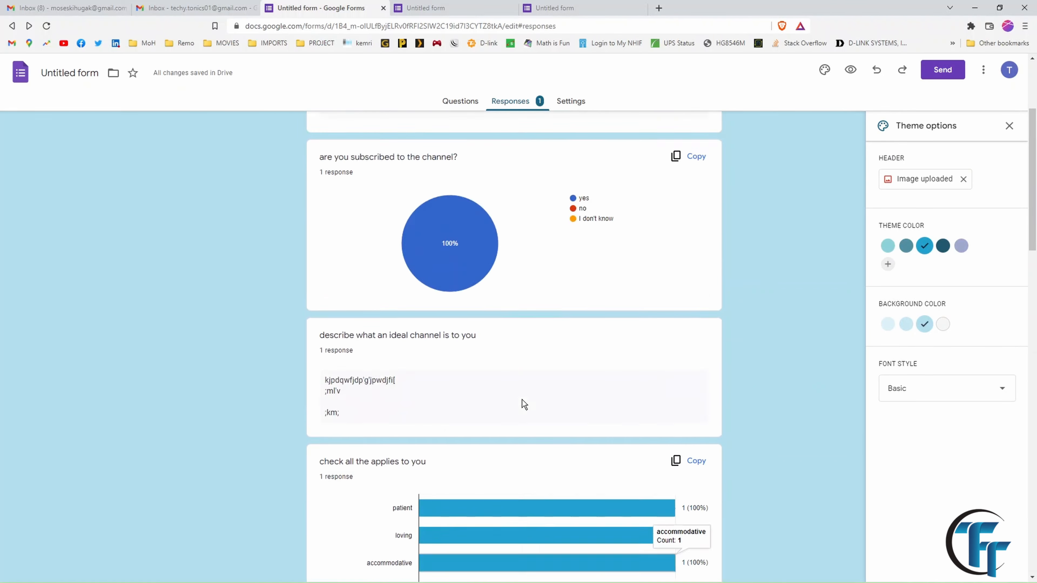
scroll(522, 399, "down", 15)
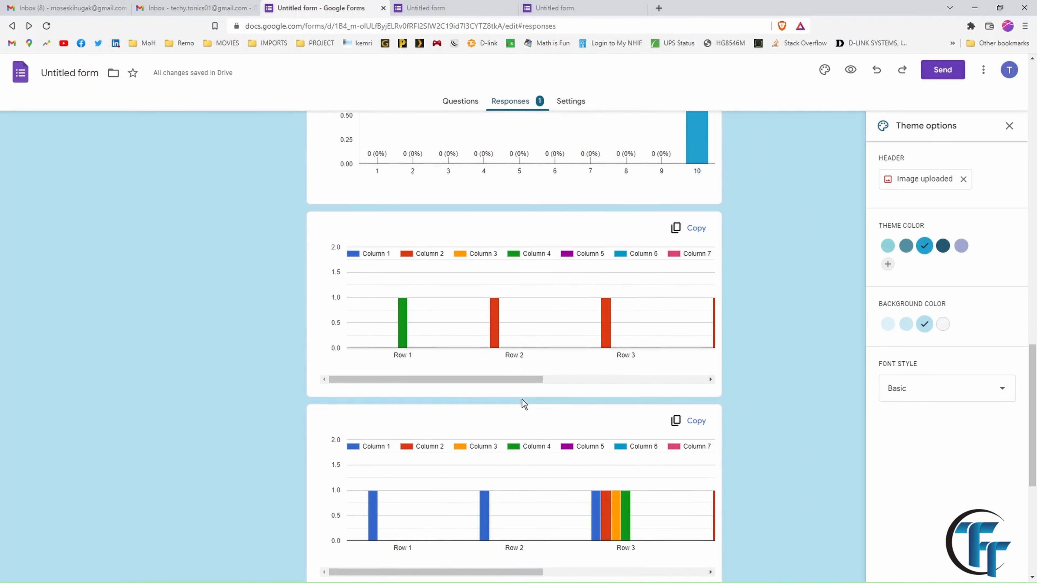
scroll(522, 399, "up", 10)
scroll(522, 400, "up", 6)
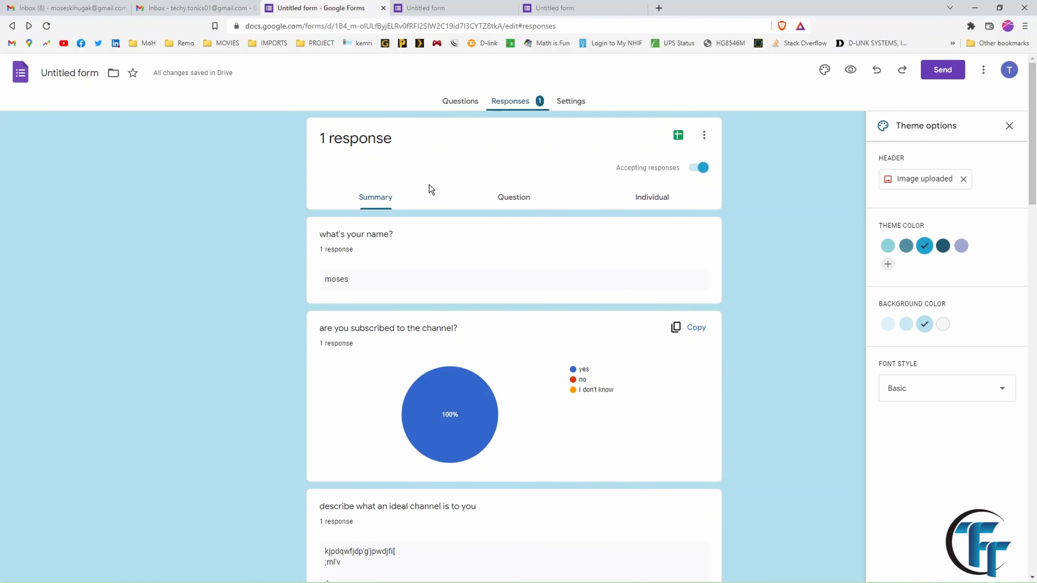
- Create a new spreadsheet named "Untitled form (Responses)" for the responses, view it and return to the form editor
left_click(679, 138)
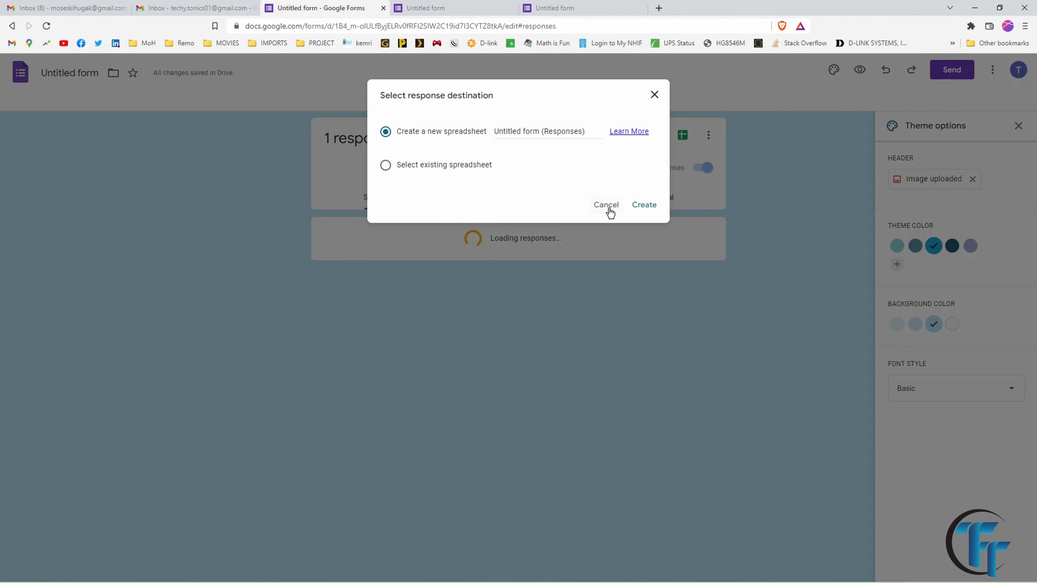
left_click(644, 206)
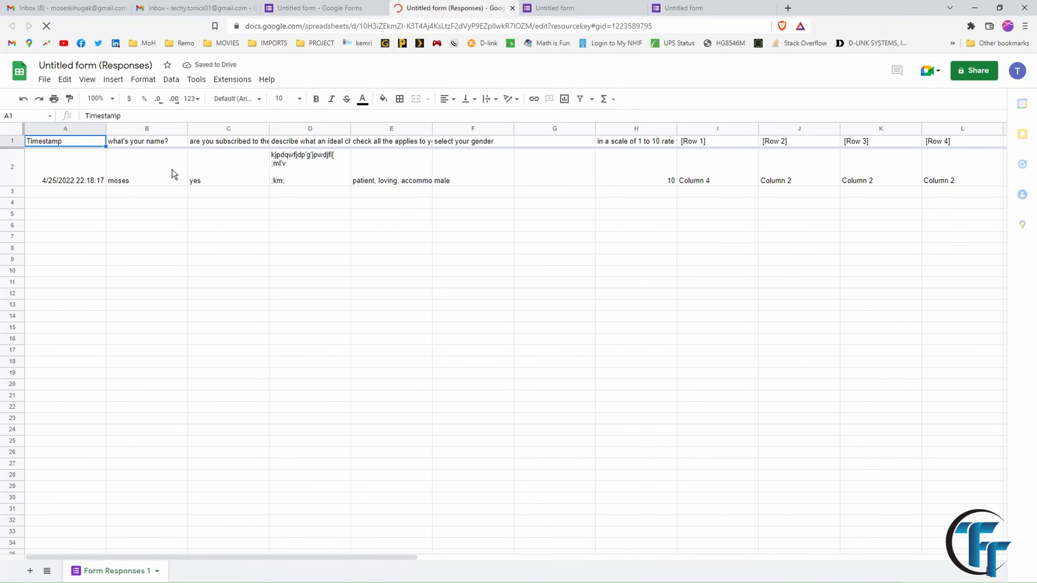
key("ctrl+shift+Tab")
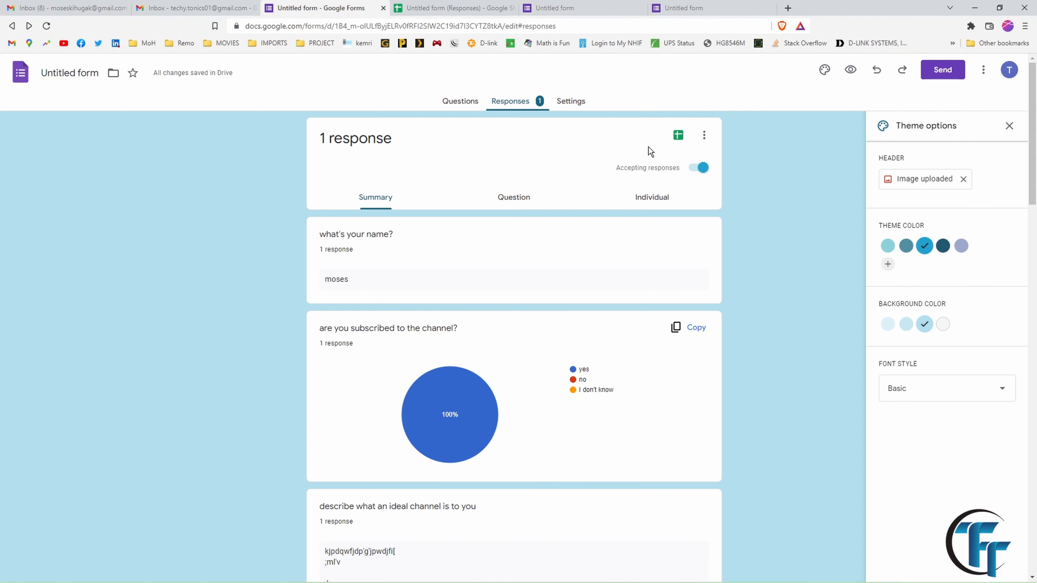
- Download the form's responses as CSV, saved as "Untitled form.csv_2.zip", and show the file in its download folder
left_click(704, 139)
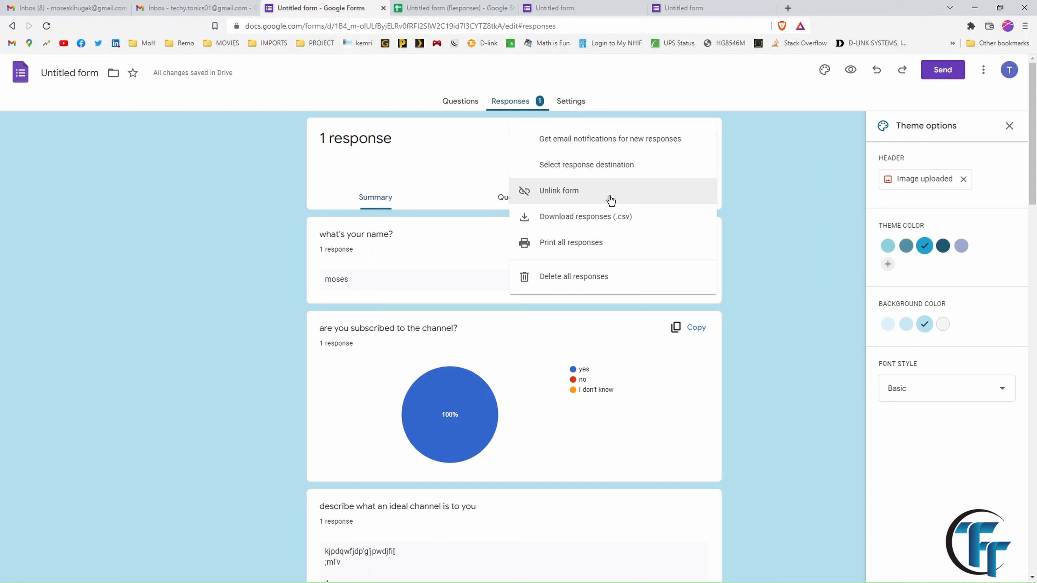
left_click(627, 220)
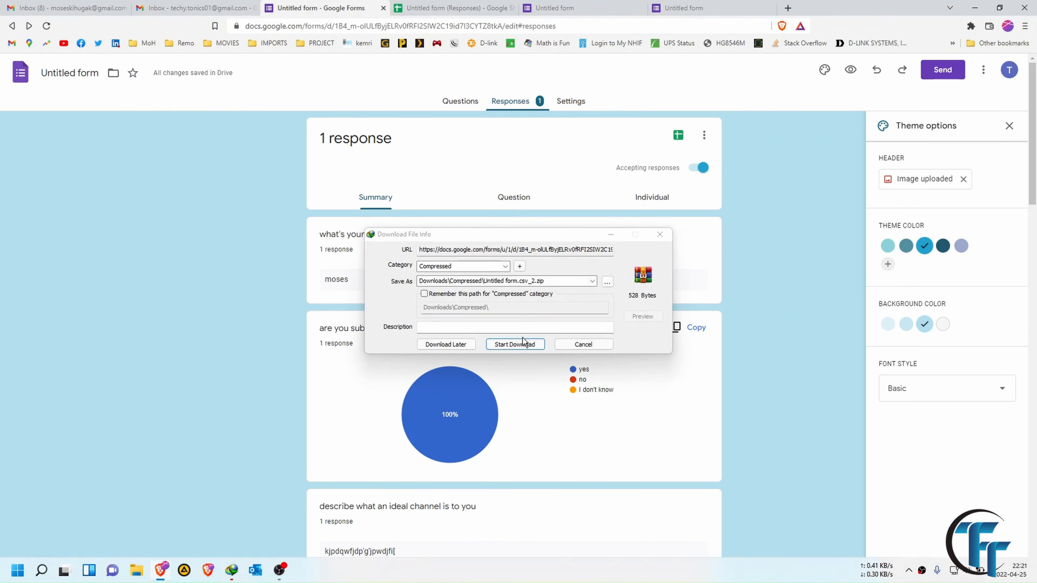
left_click(524, 342)
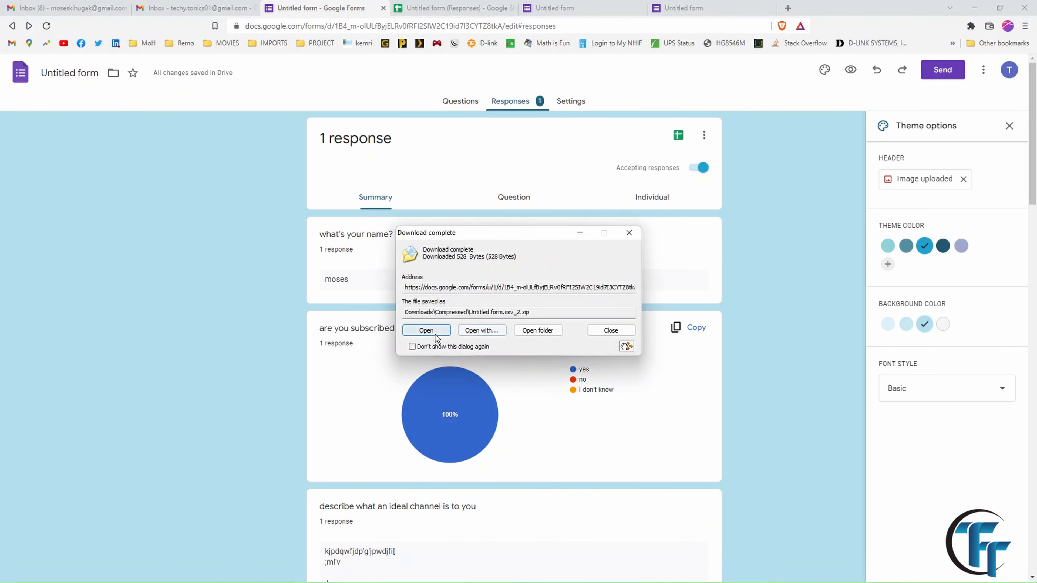
left_click(530, 330)
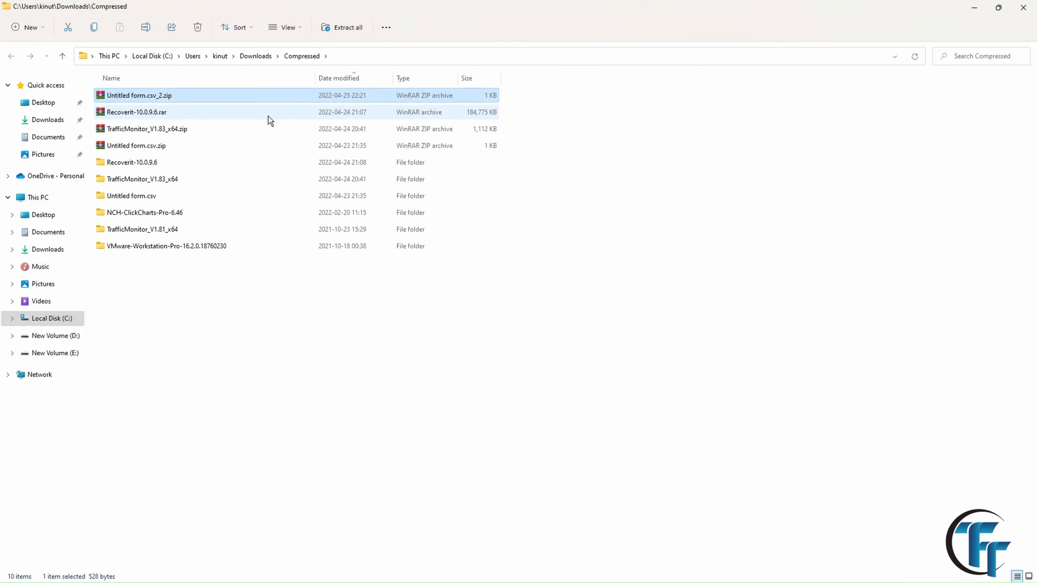
- Open the downloaded archive "Untitled form.csv_2.zip", check the "Untitled form.csv" file inside it, and return to the form's responses
double_click(223, 98)
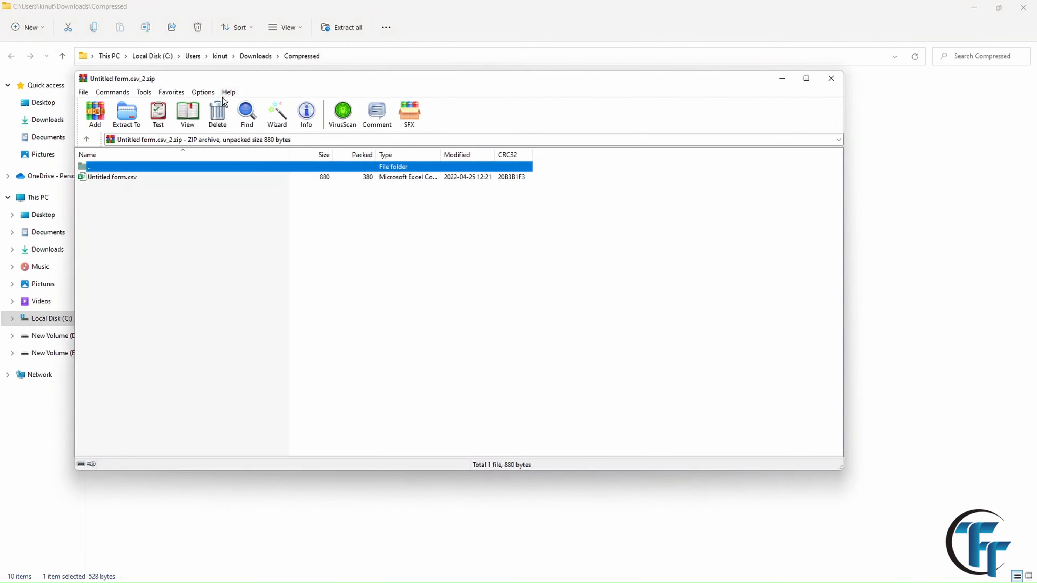
left_click(130, 182)
left_click(130, 180)
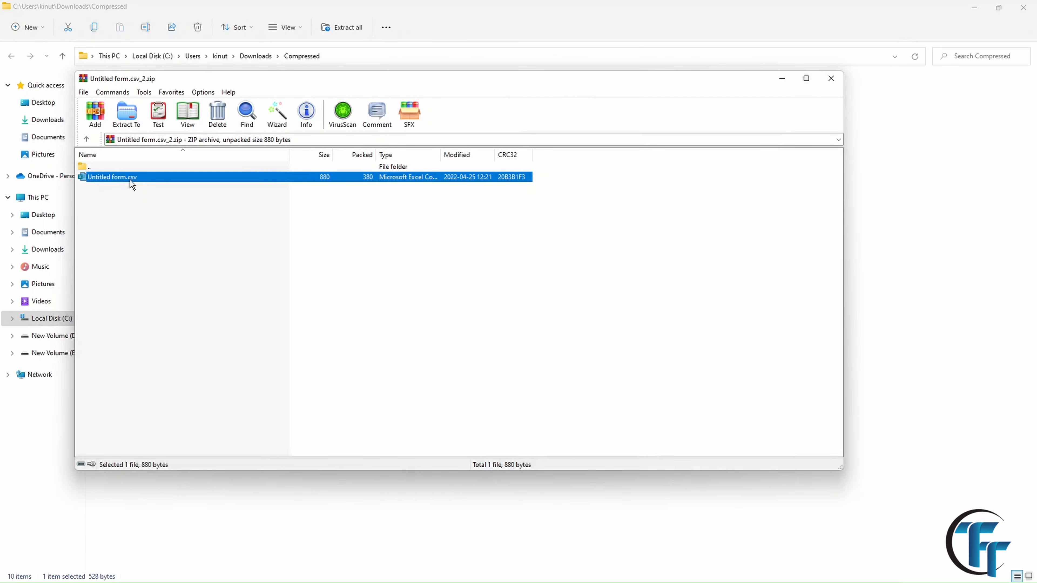
left_click(831, 80)
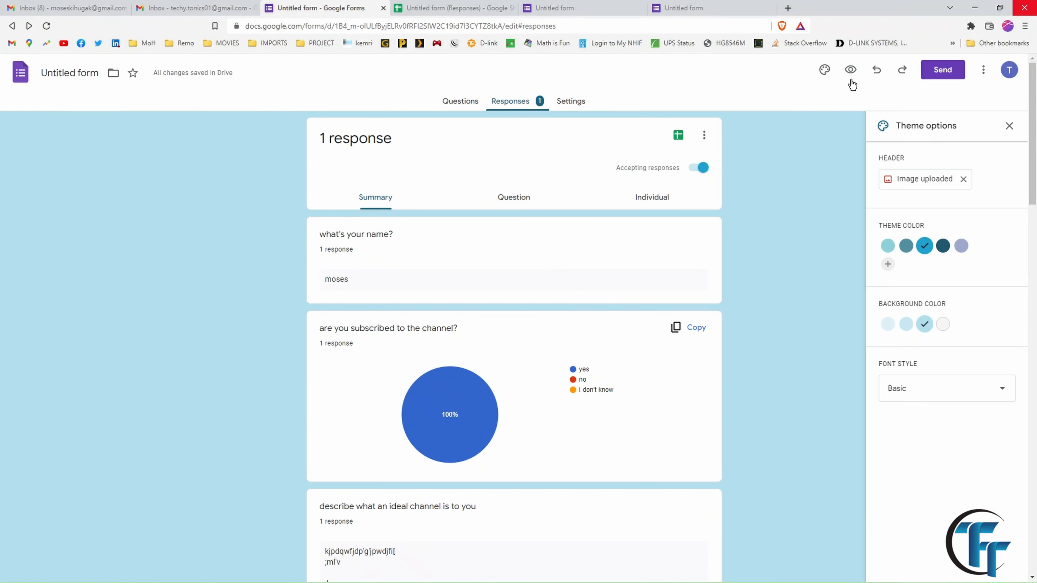
- Delete all responses collected by the form and accept the deletion
mouse_move(442, 437)
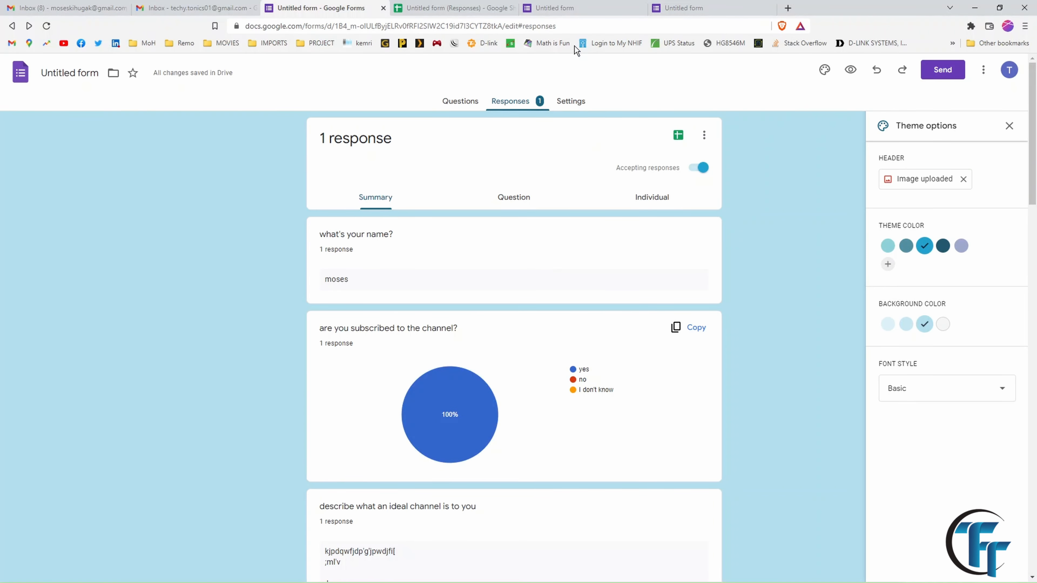
left_click(705, 135)
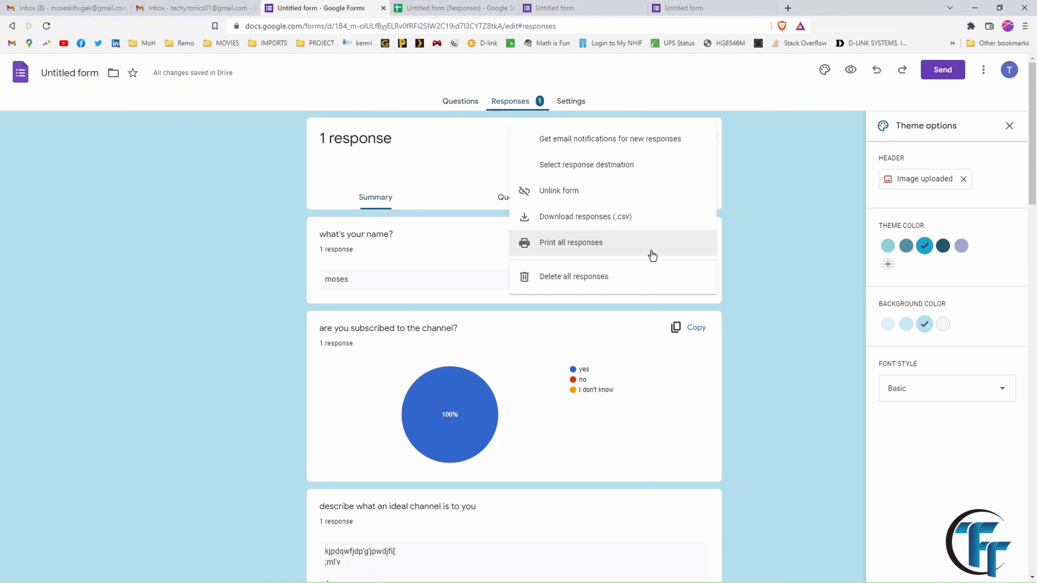
left_click(570, 276)
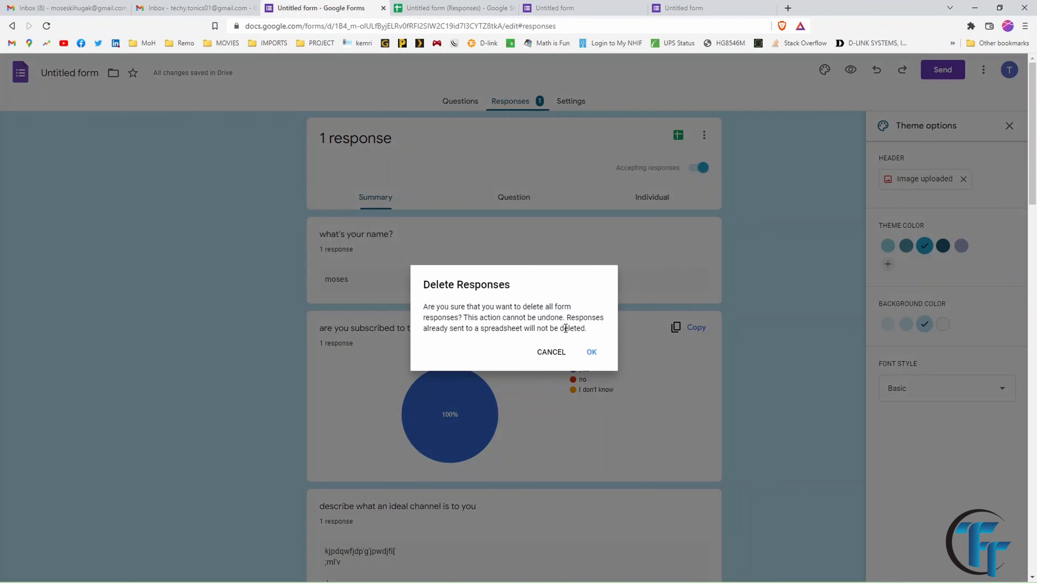
left_click(591, 352)
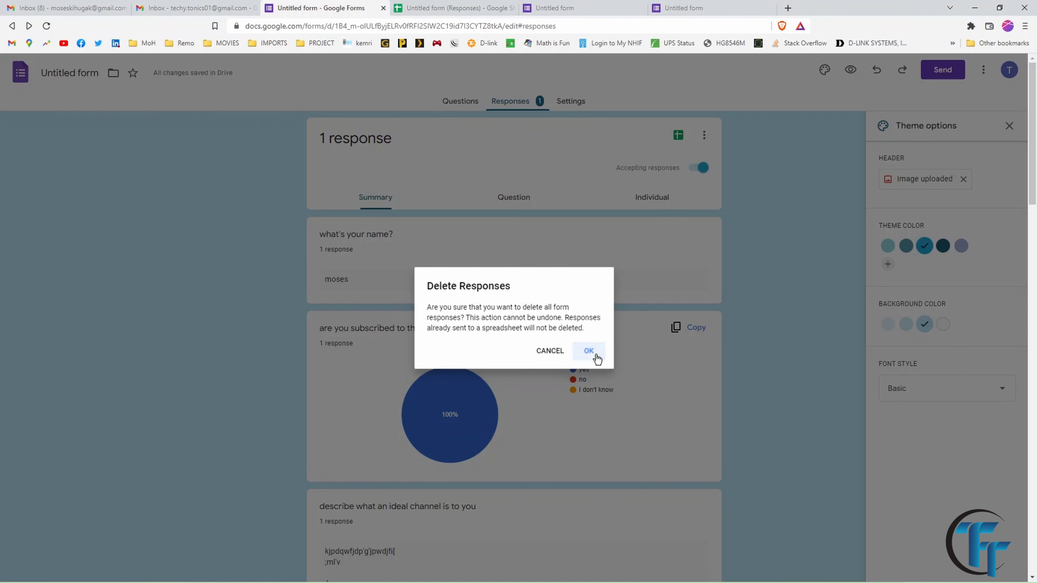